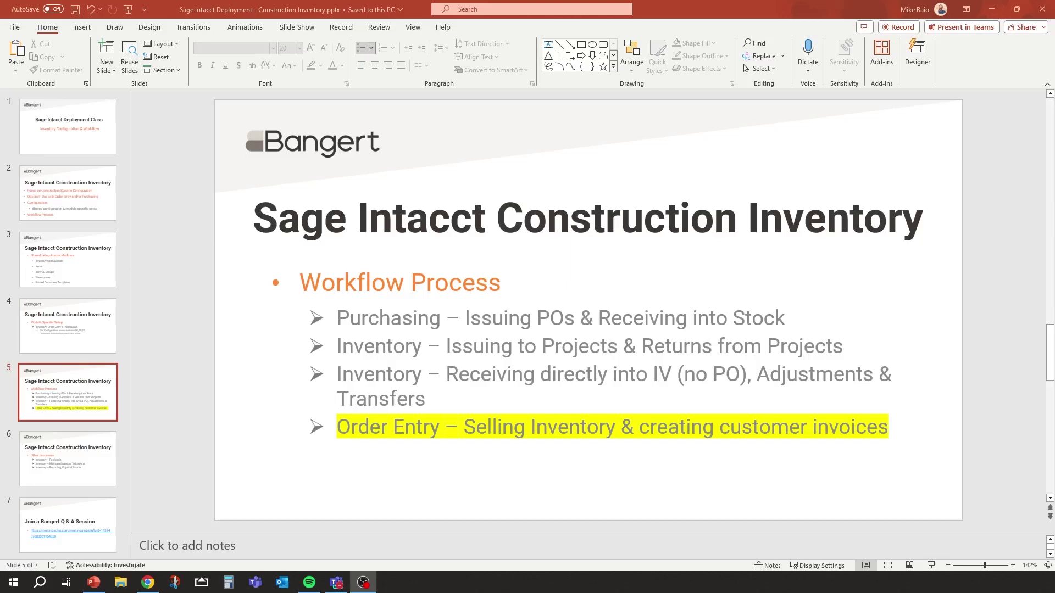
Switch to Sage Intacct in the browser and open the Quote transaction definition from Order Entry setup for editing.
key("alt+Tab")
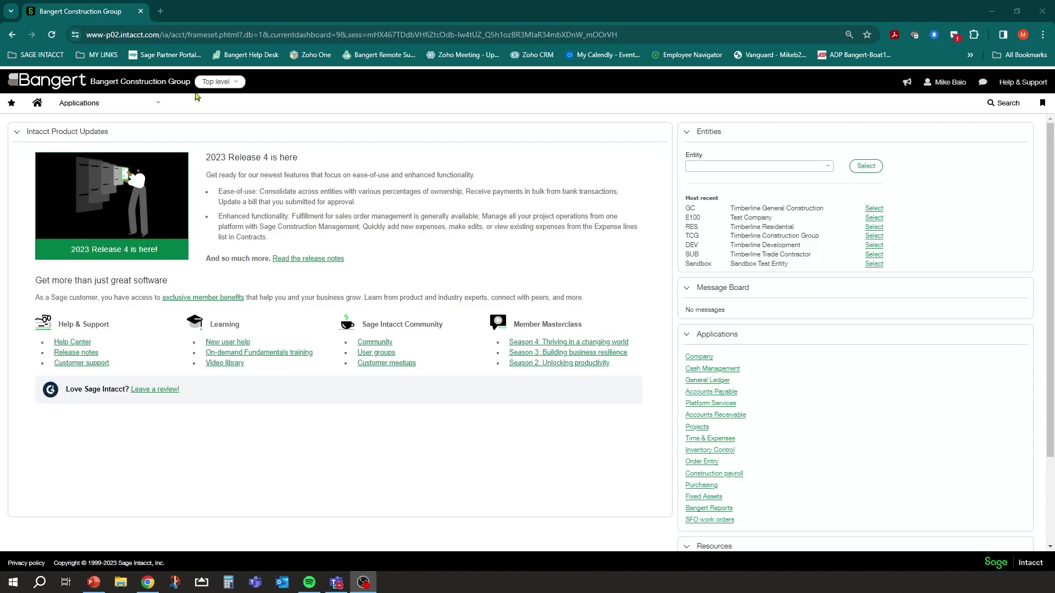
left_click(114, 109)
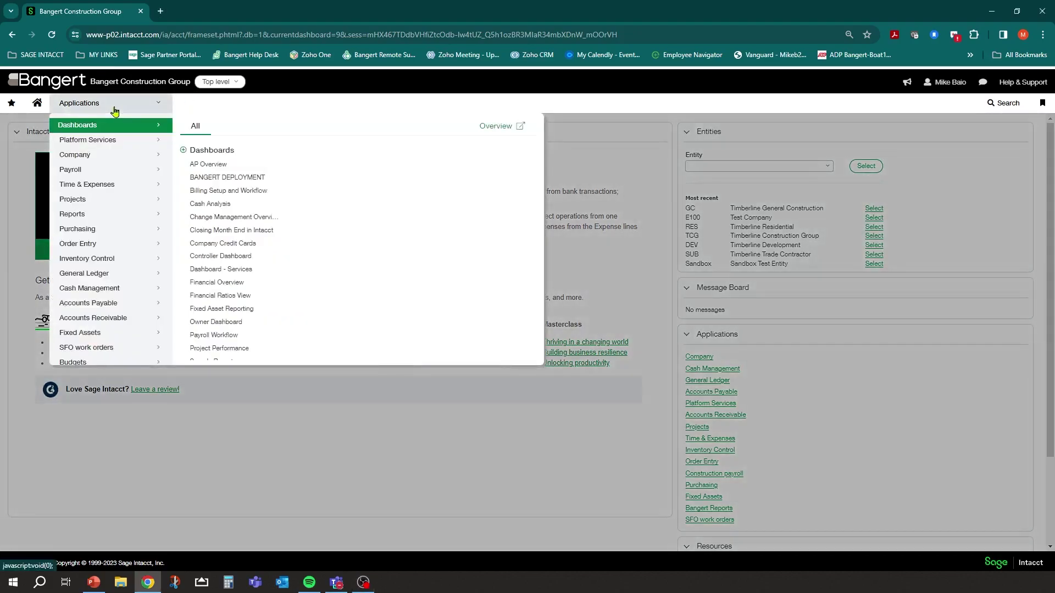
left_click(85, 248)
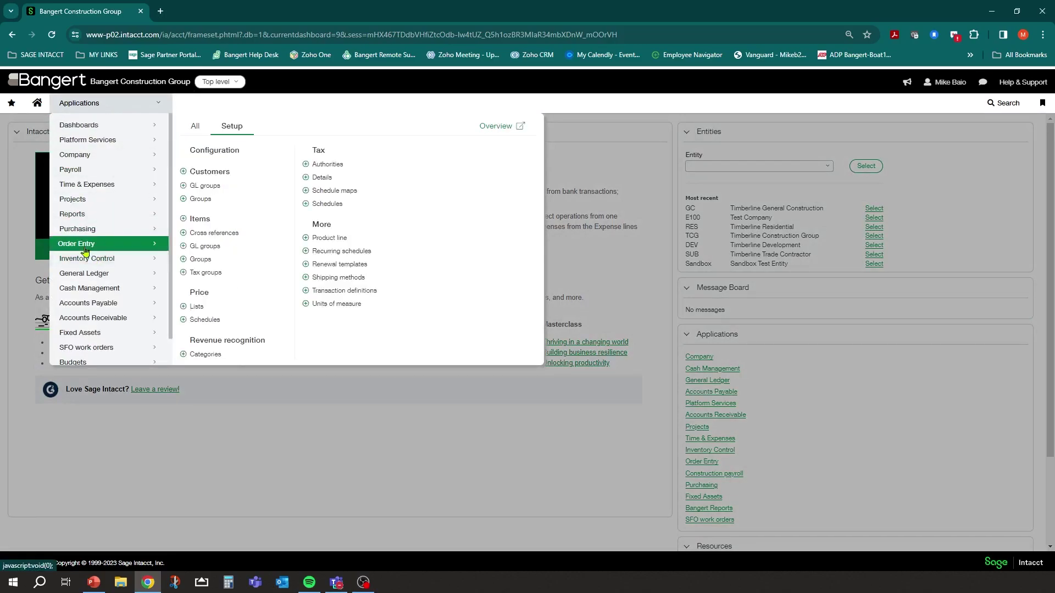
left_click(196, 128)
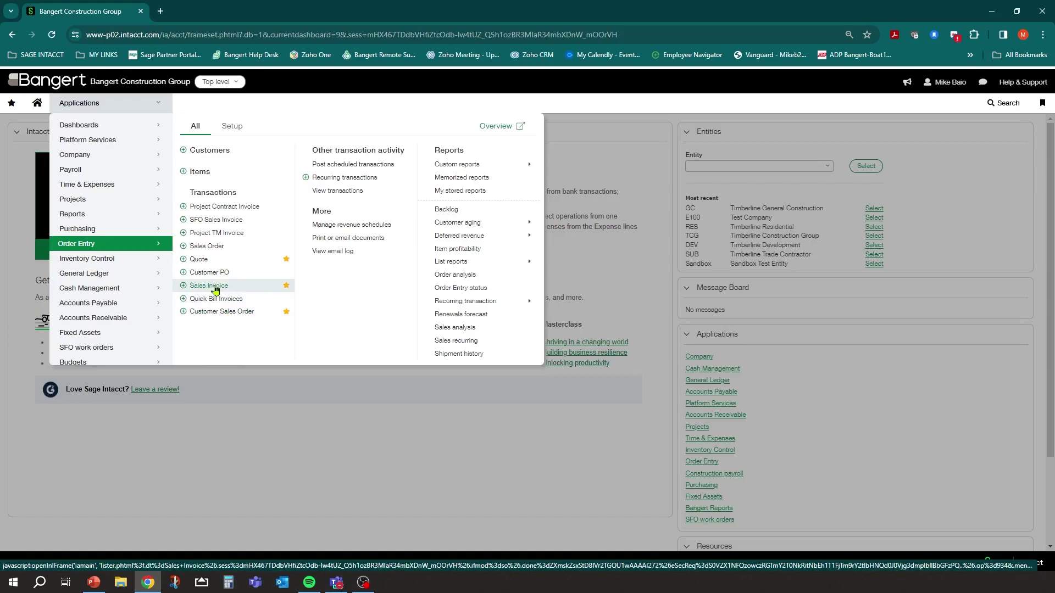
left_click(229, 132)
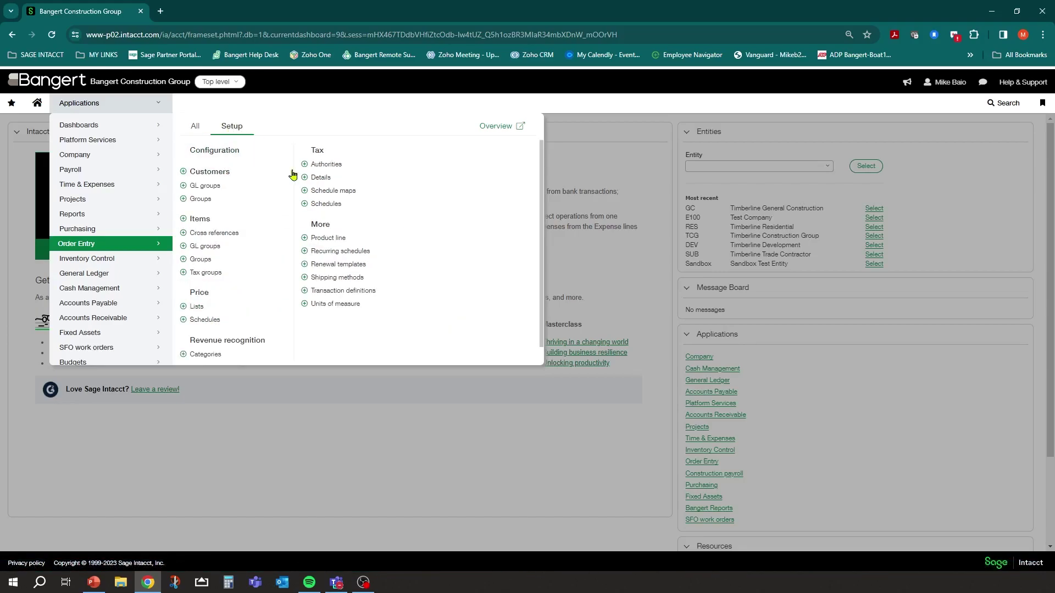
left_click(342, 290)
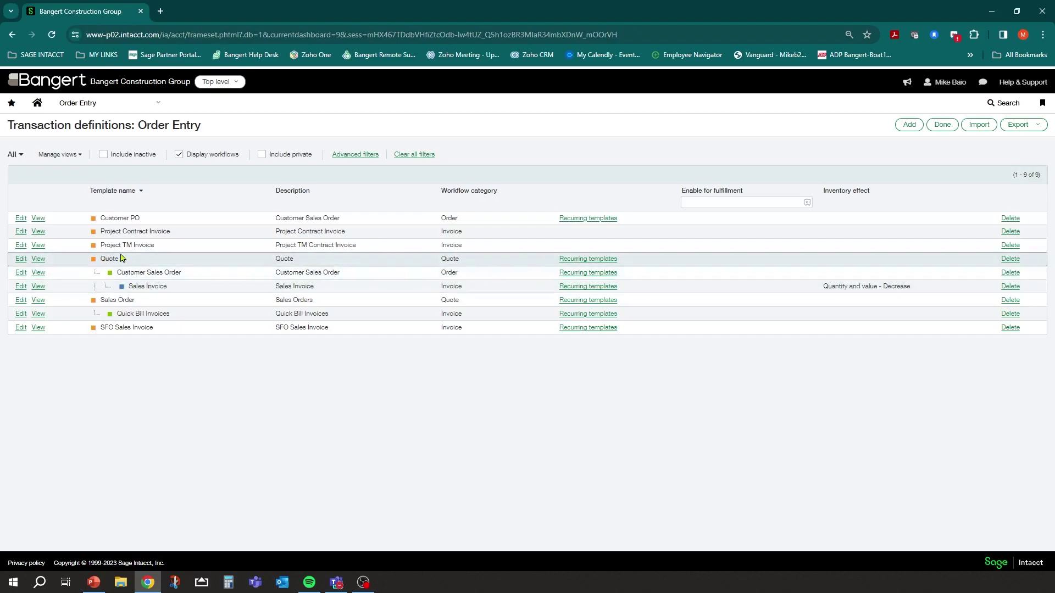
left_click(21, 260)
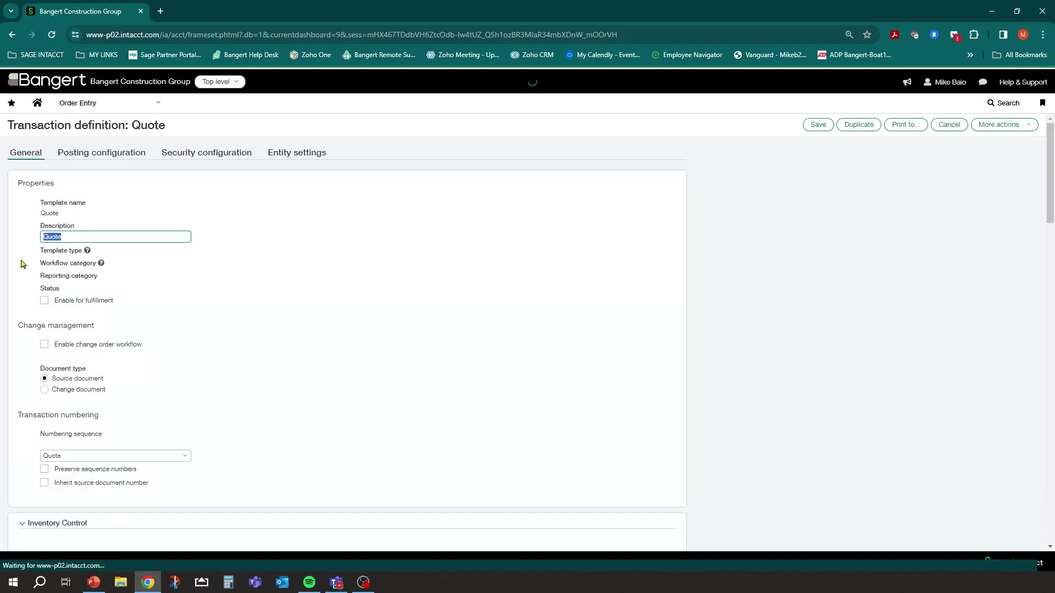
Review the Quote definition's template type options and the help on how template types relate to workflow categories.
left_click(92, 236)
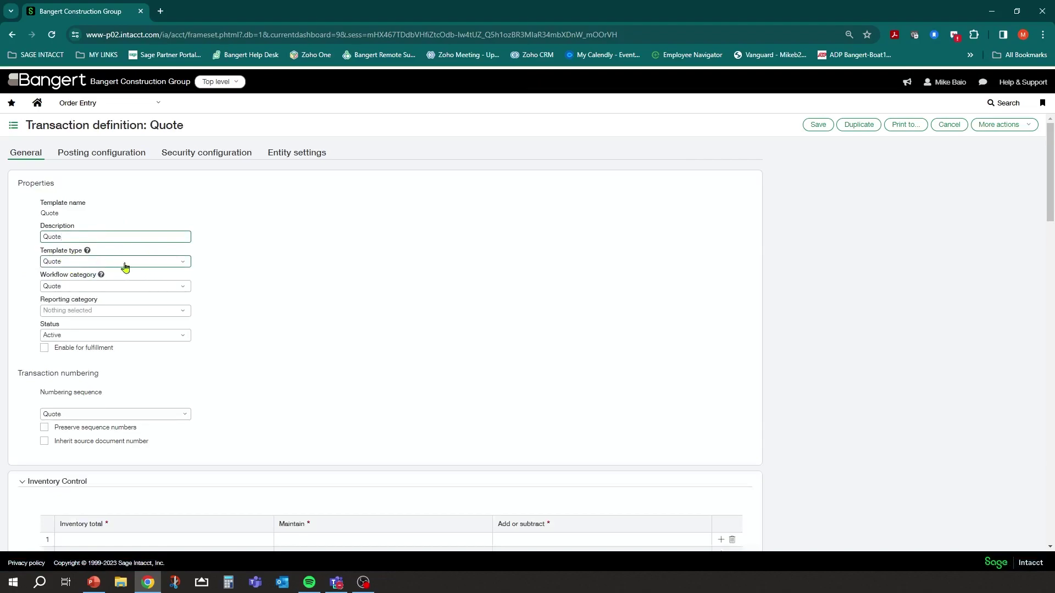
left_click(181, 264)
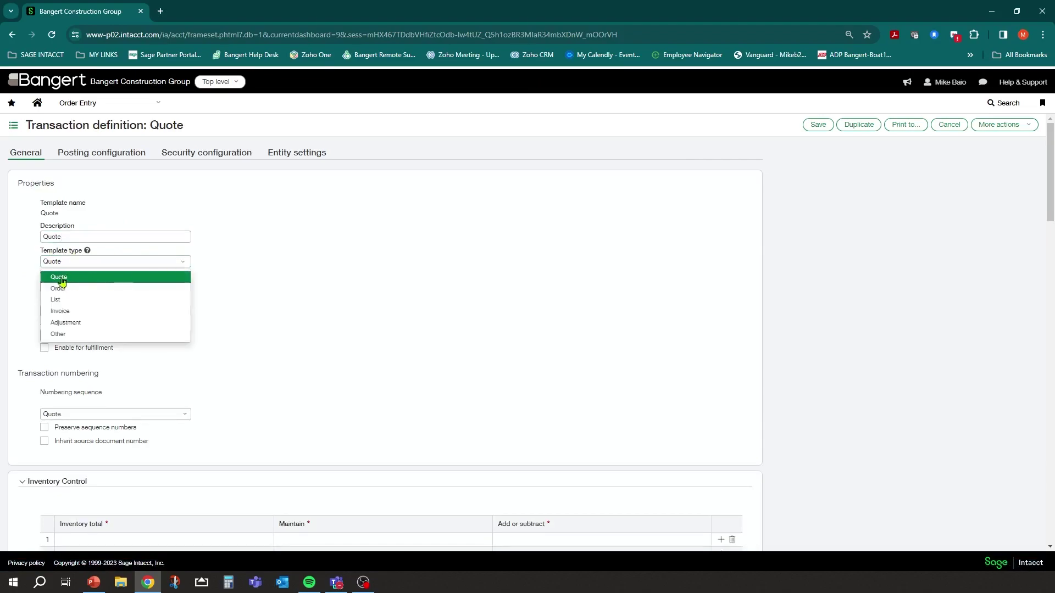
left_click(317, 266)
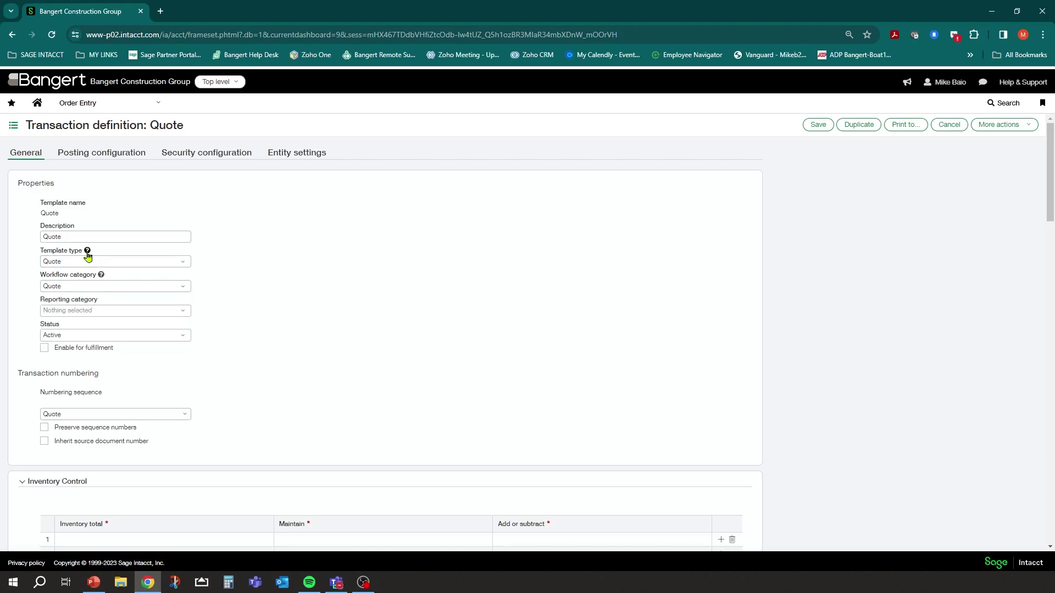
left_click(87, 251)
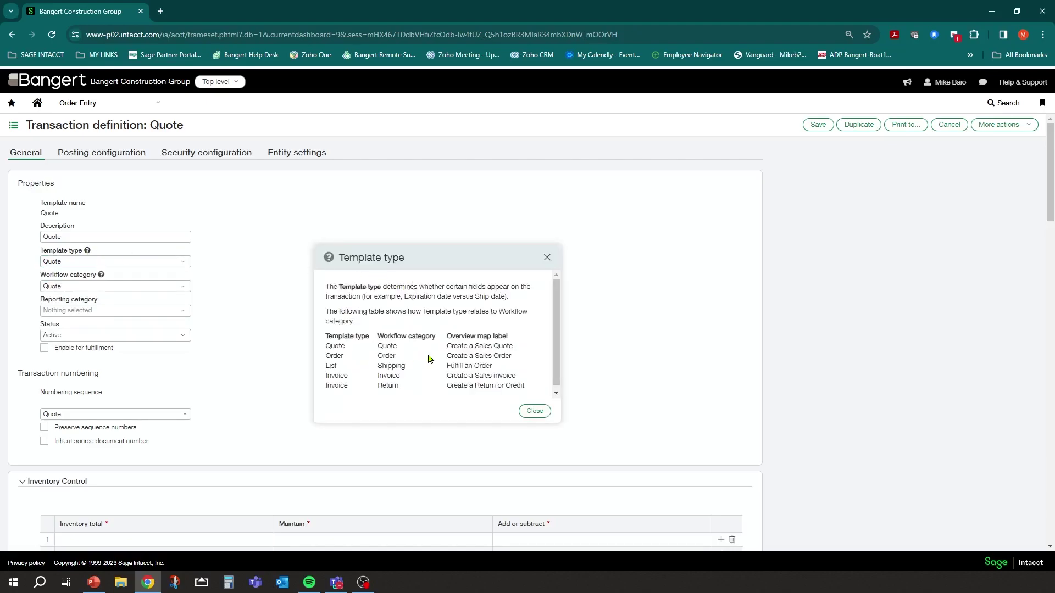
left_click_drag(450, 348, 517, 350)
left_click(547, 259)
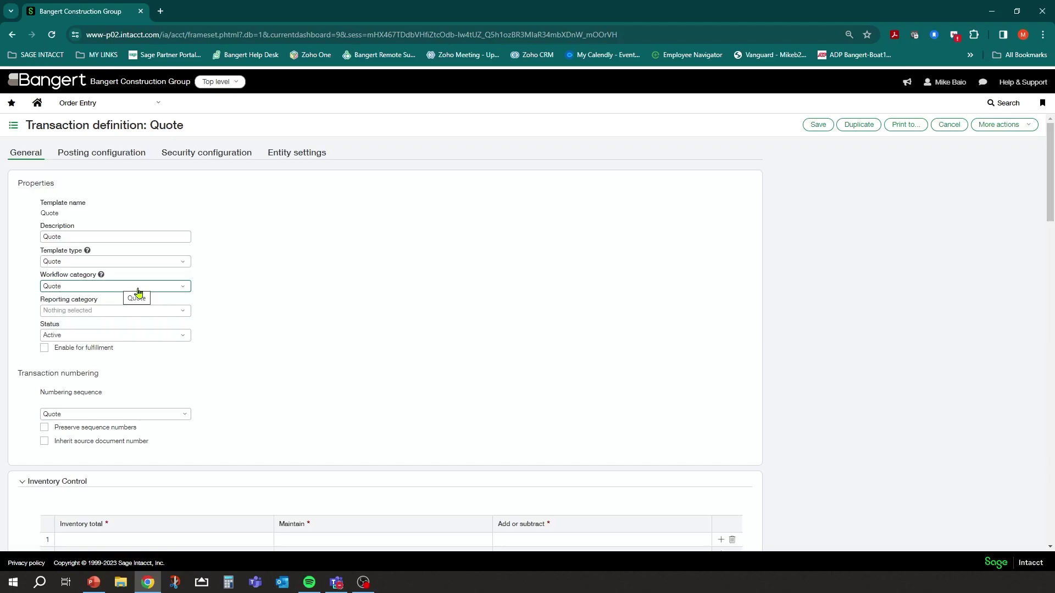
Set the Quote definition's reporting category to Sales quotes.
left_click(183, 314)
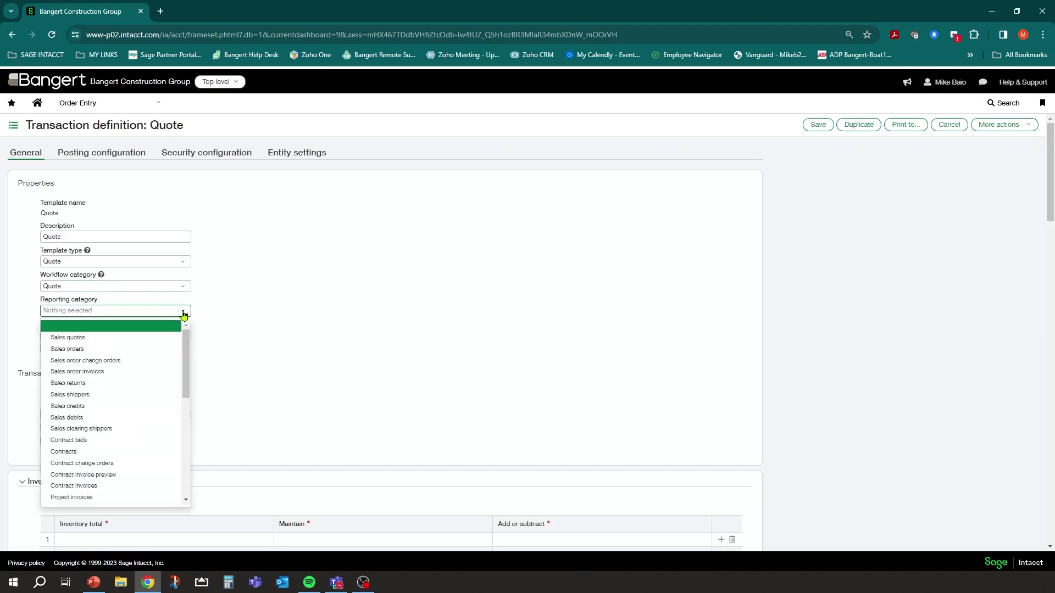
left_click(101, 340)
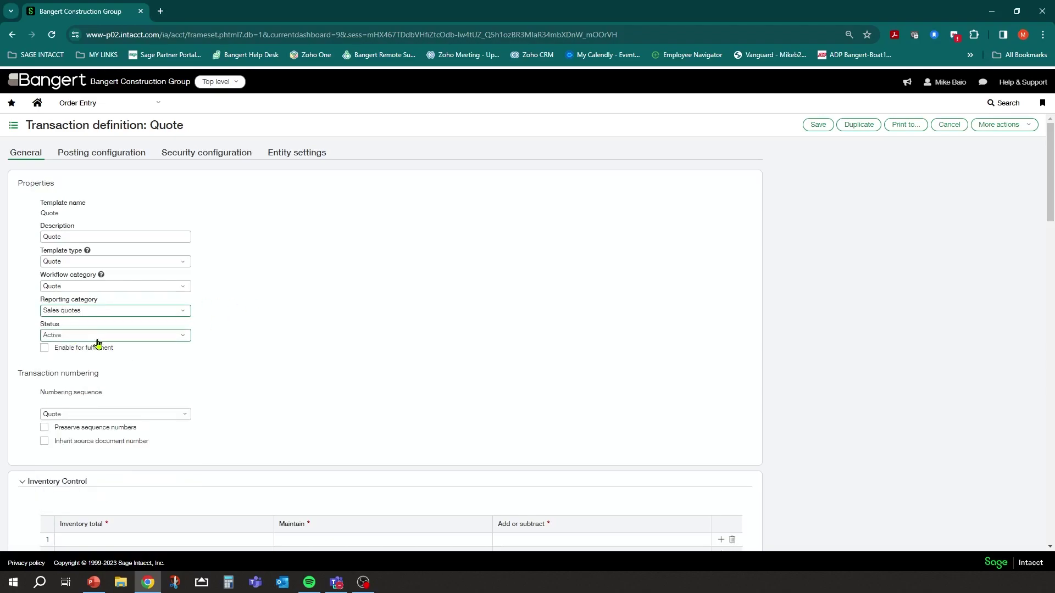
left_click(259, 356)
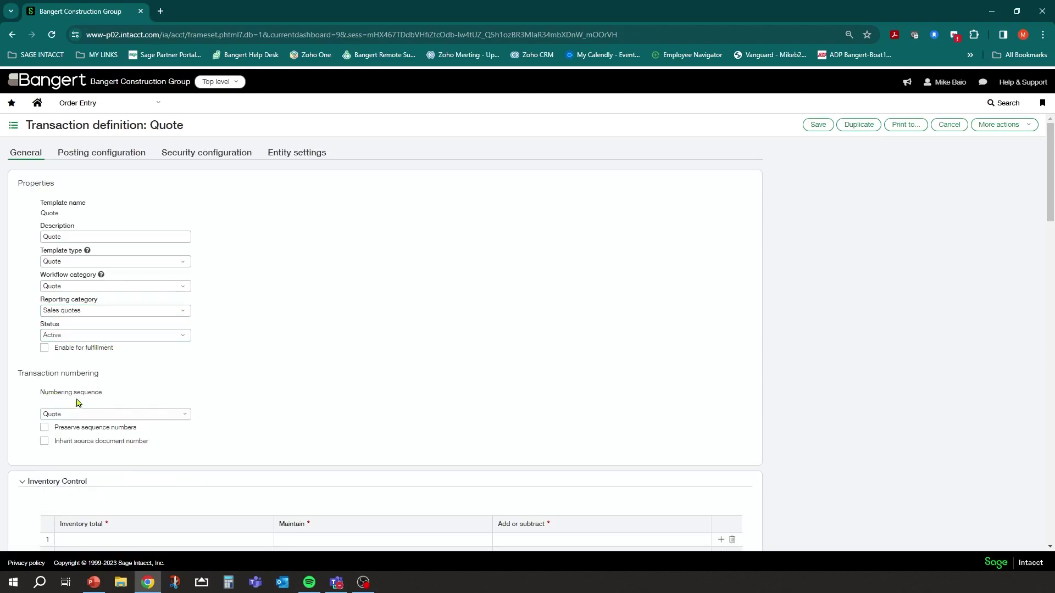
View the document sequence details of the Quote numbering sequence and return to the definition.
left_click(183, 417)
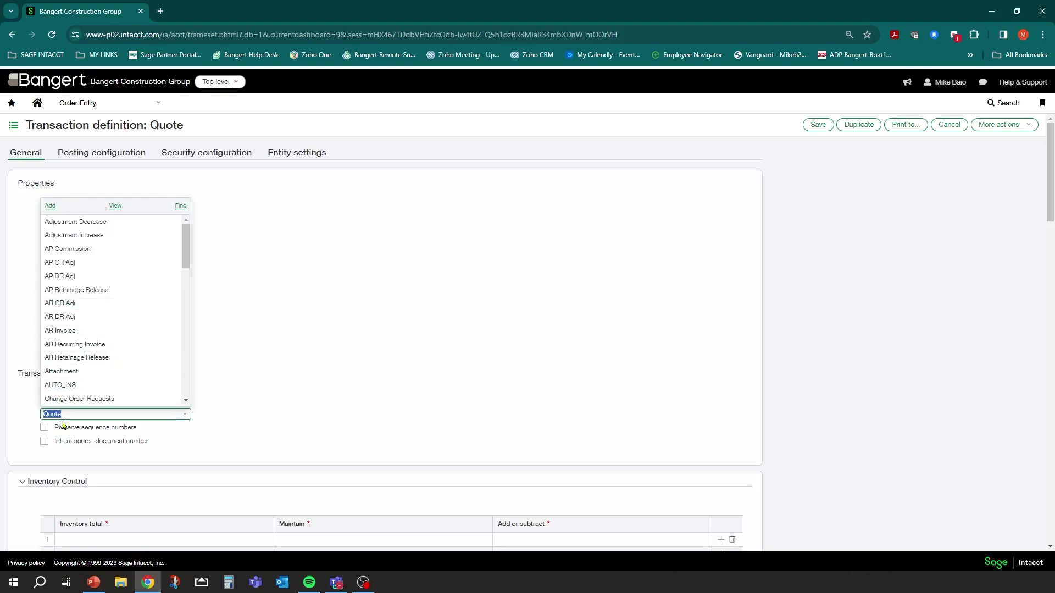
left_click(115, 206)
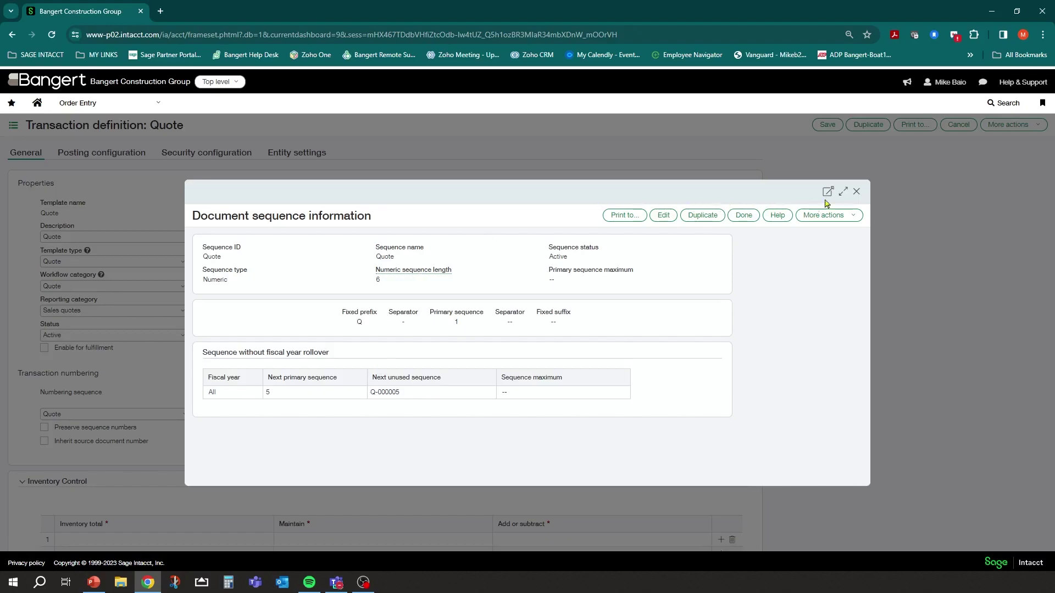
left_click(857, 191)
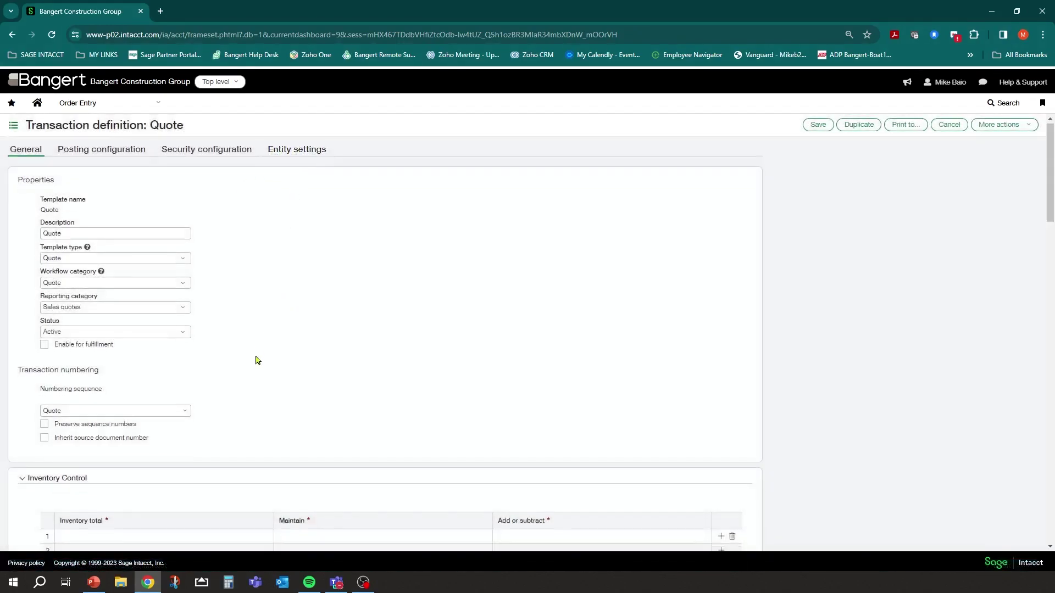
Examine the Quote definition's inventory control, accounting, transaction posting, conversion workflow, and pricing and terms settings.
scroll(255, 360, "down", 2)
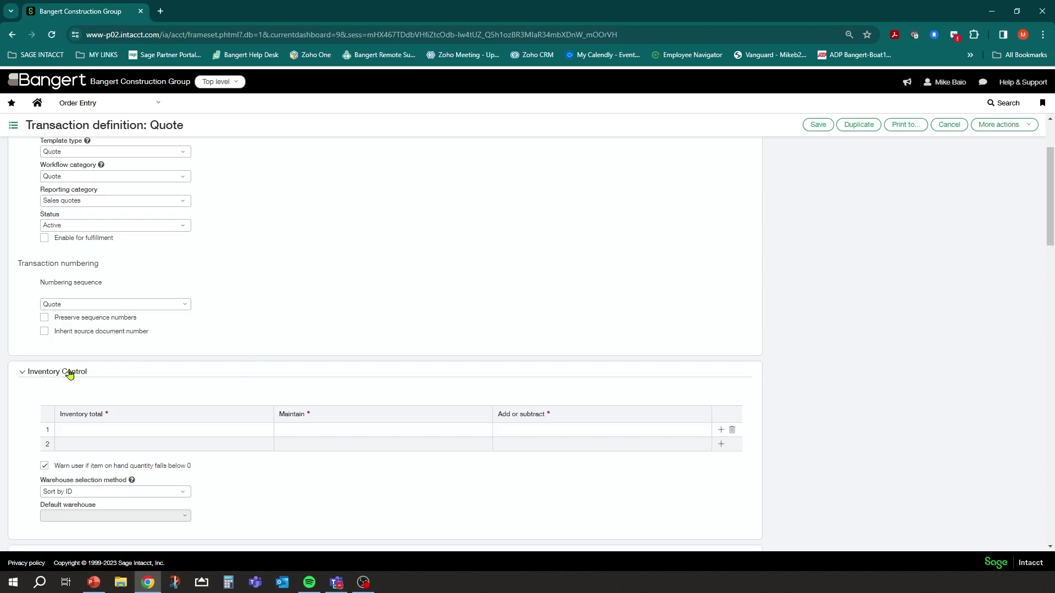
scroll(289, 434, "down", 1)
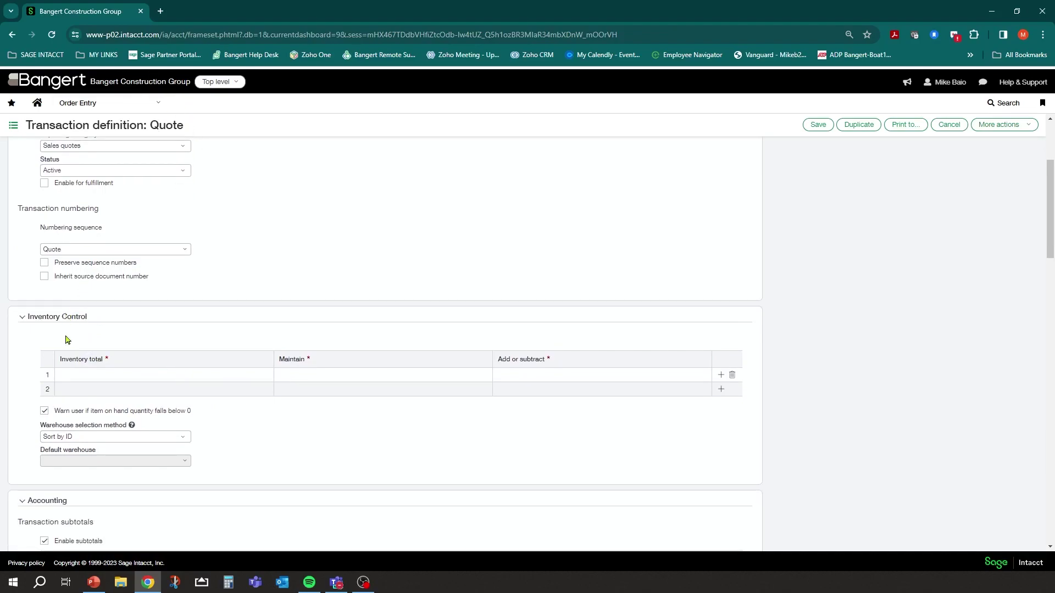
scroll(242, 337, "down", 2)
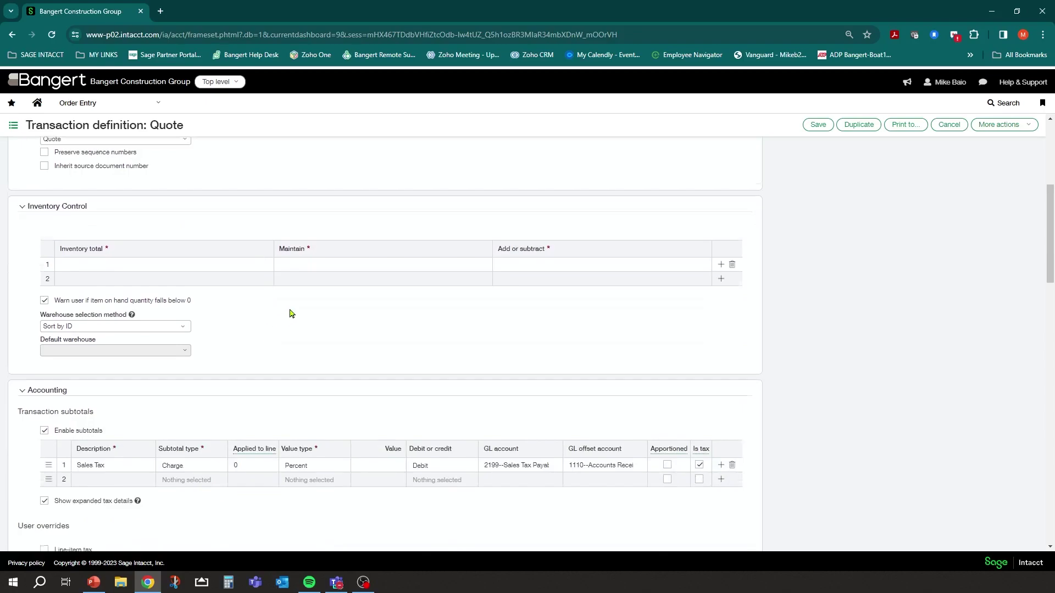
scroll(291, 313, "down", 1)
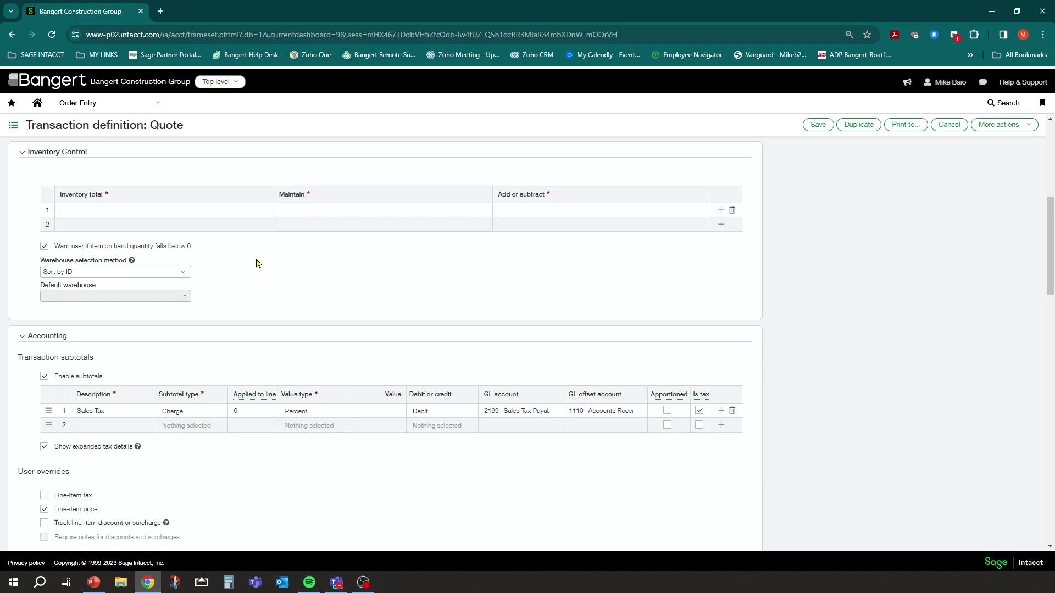
scroll(240, 401, "down", 1)
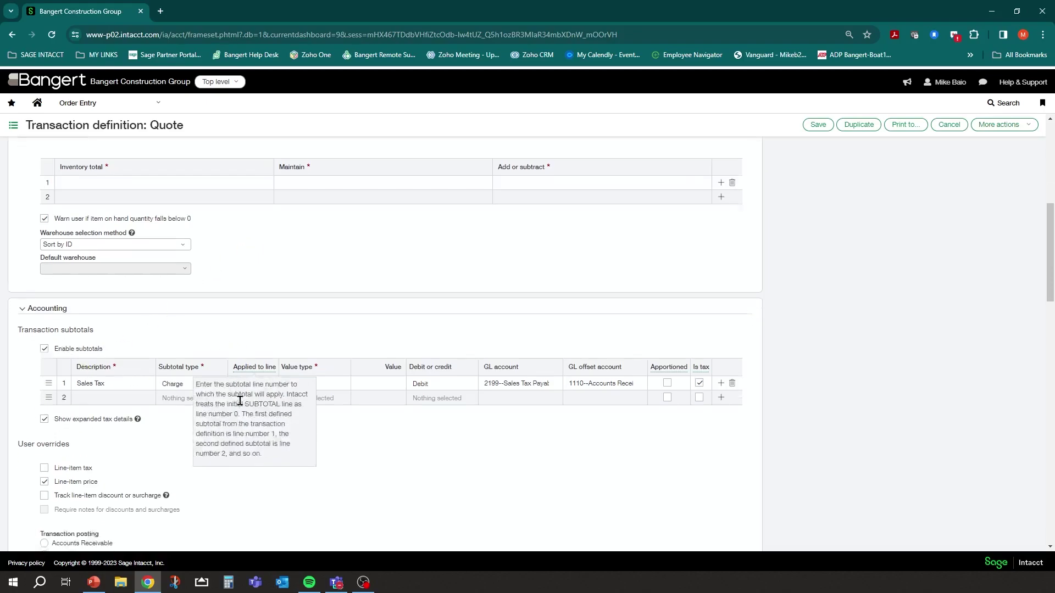
scroll(240, 401, "down", 1)
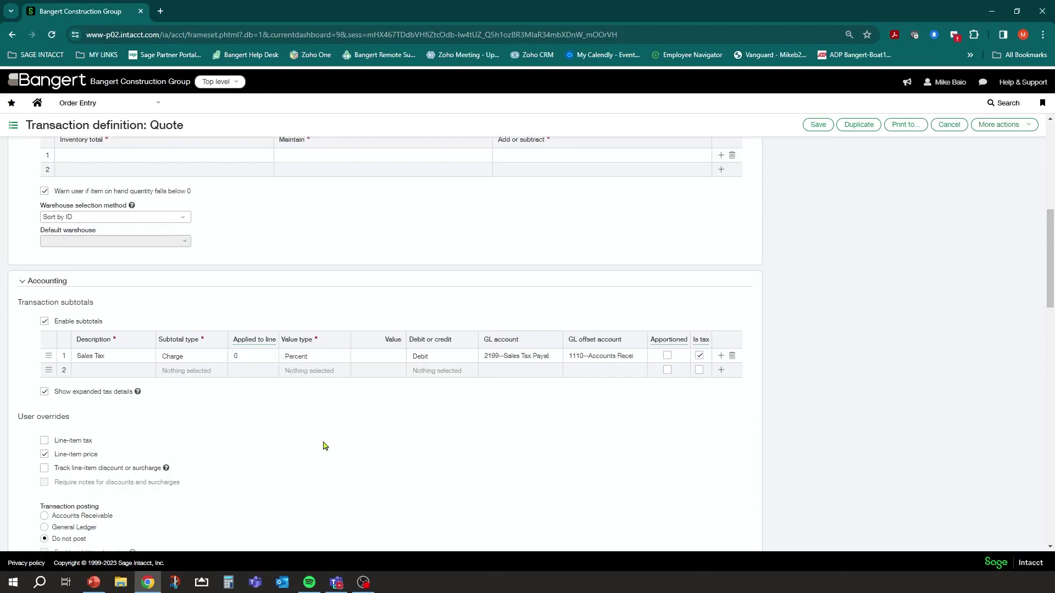
scroll(324, 446, "down", 4)
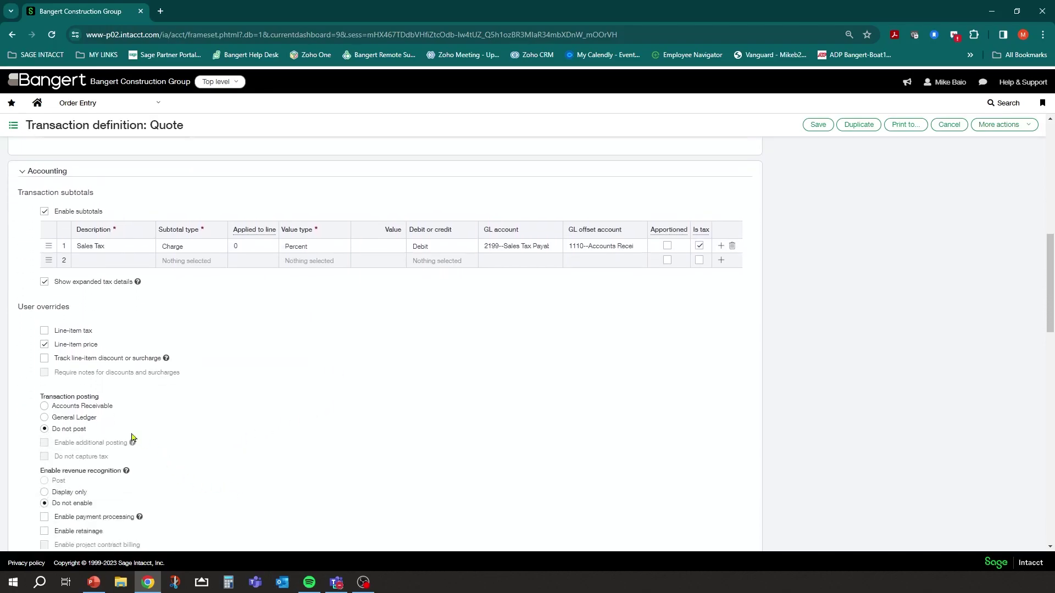
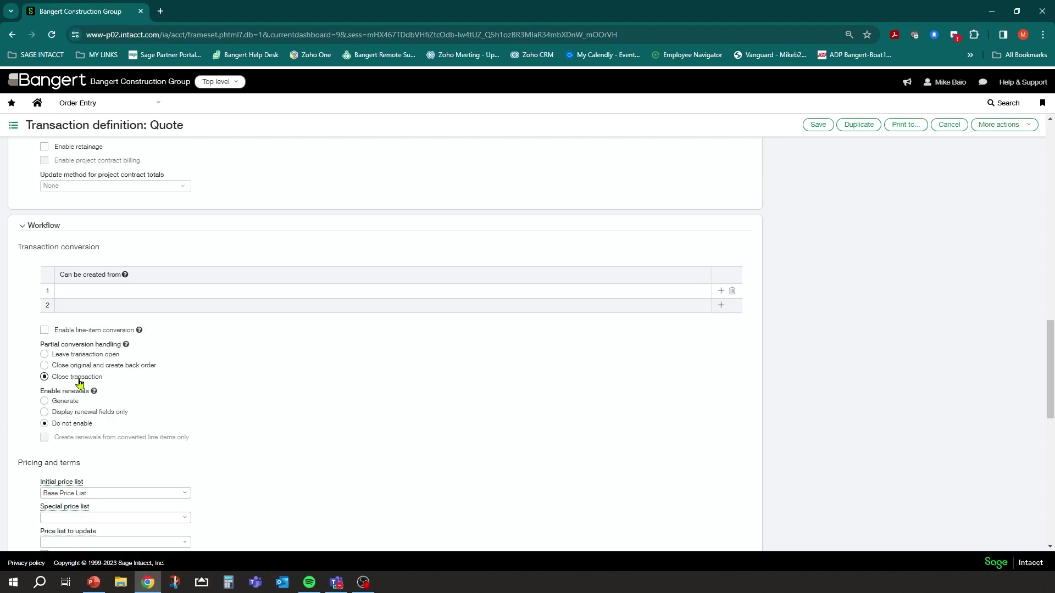
scroll(295, 456, "down", 1)
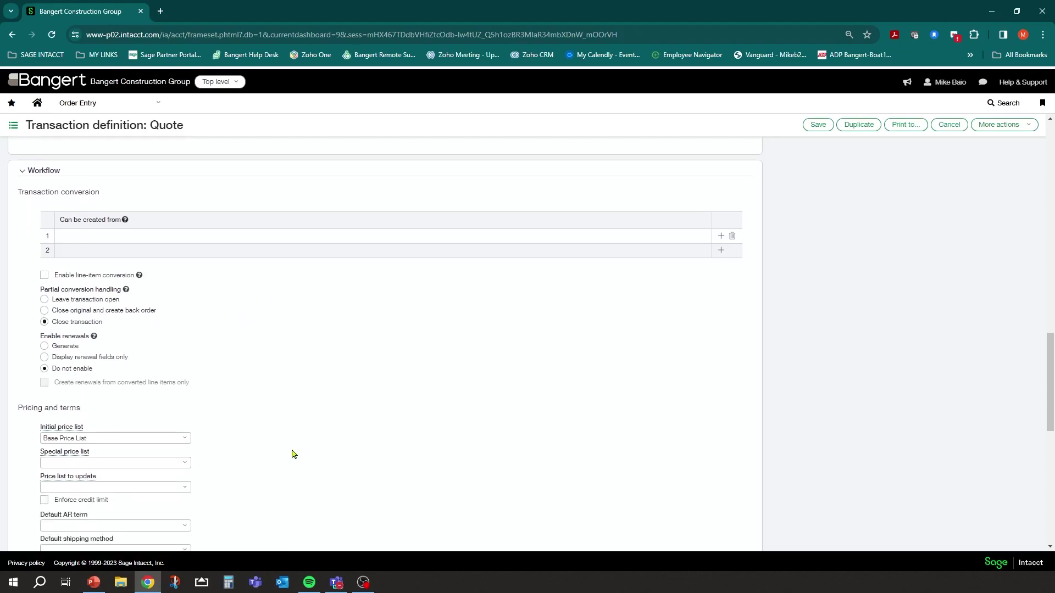
scroll(295, 456, "down", 2)
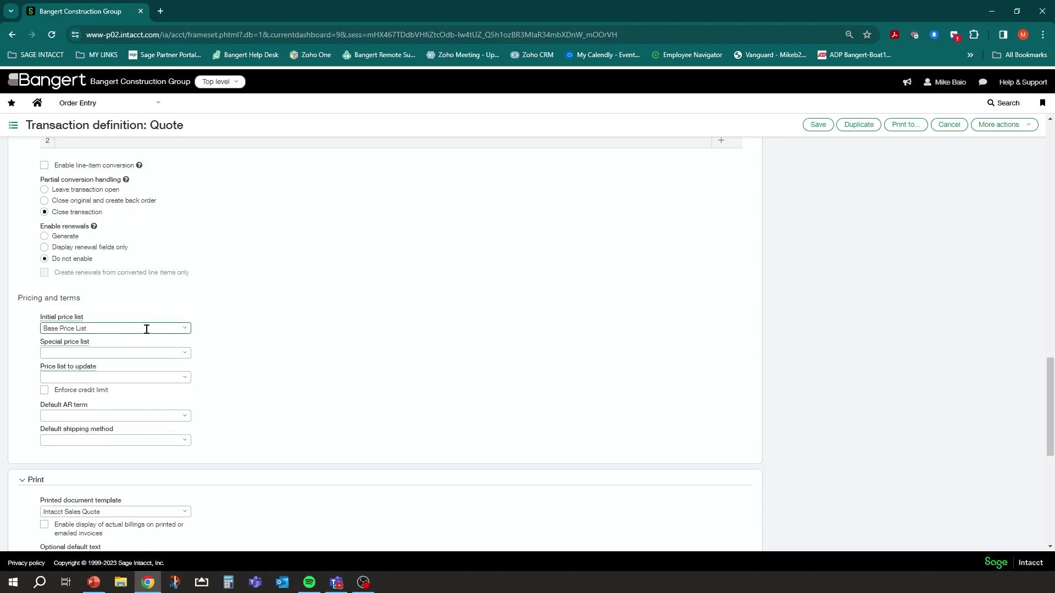
Inspect the initial price list choices and view the Base Price List's start date, end date and status.
left_click(185, 333)
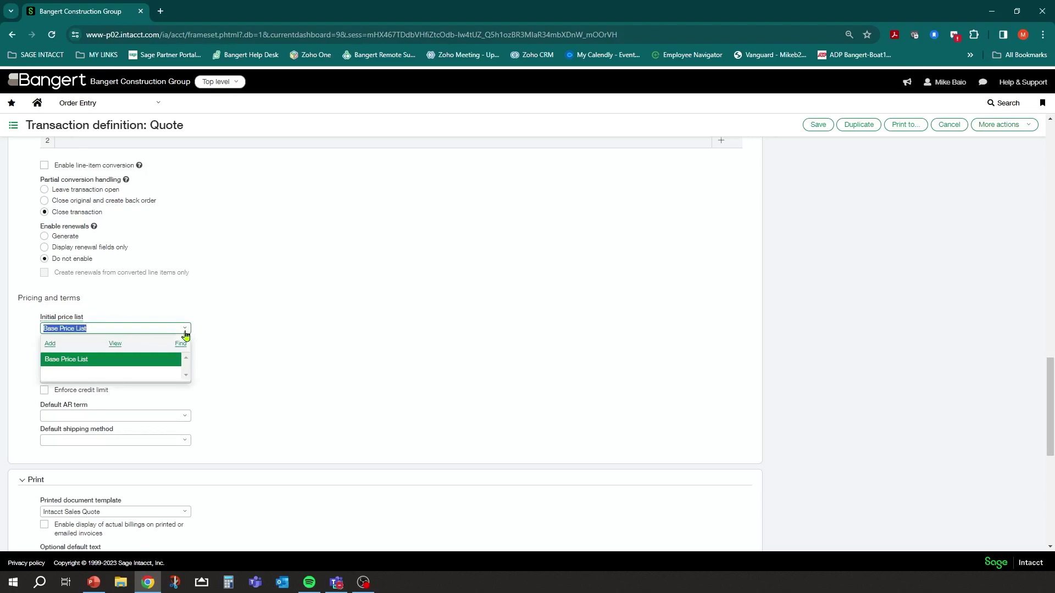
left_click(193, 309)
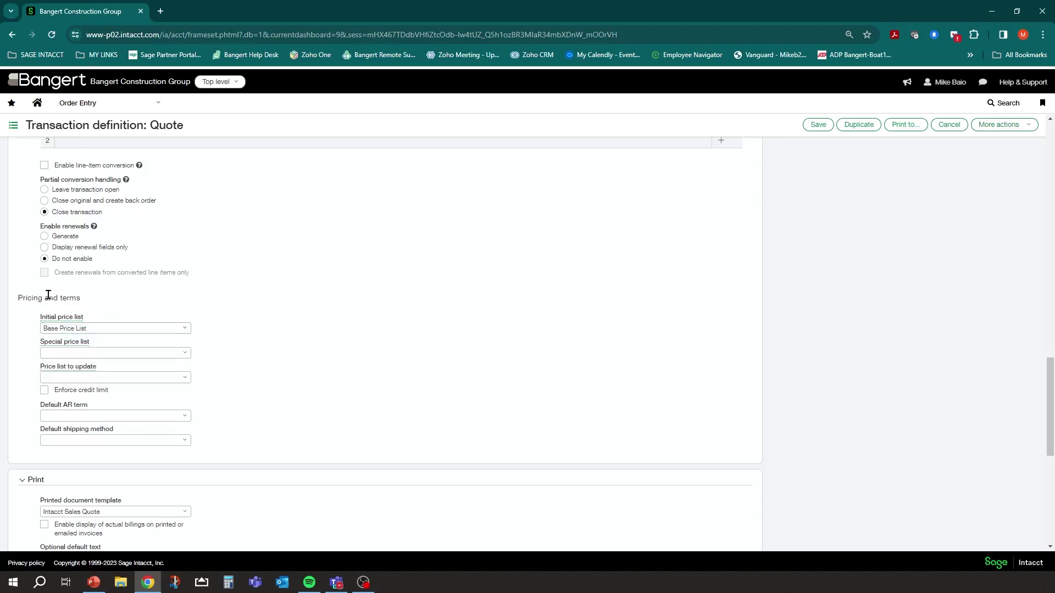
left_click(183, 329)
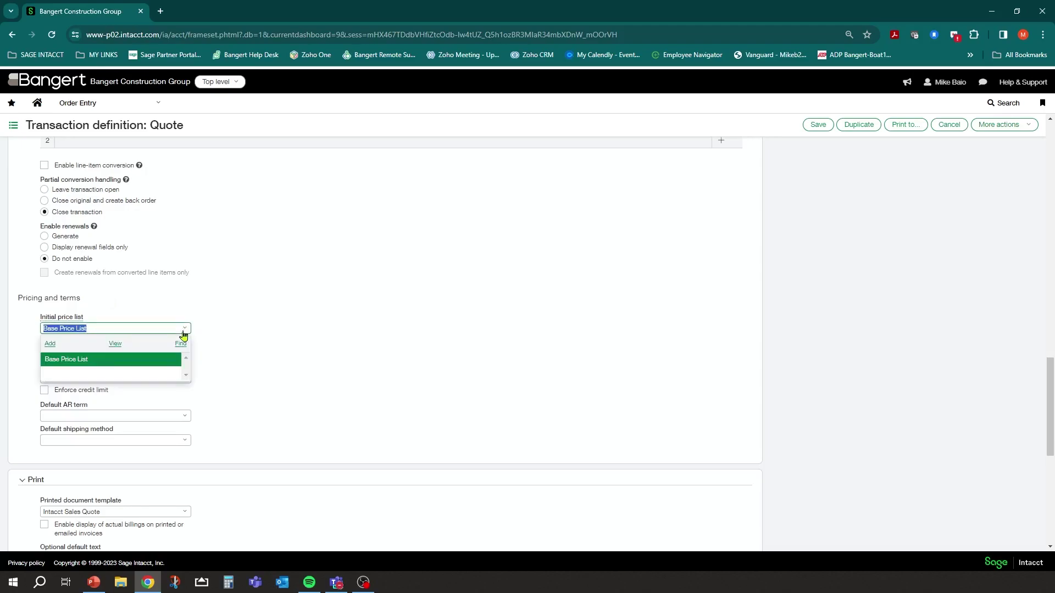
left_click(114, 347)
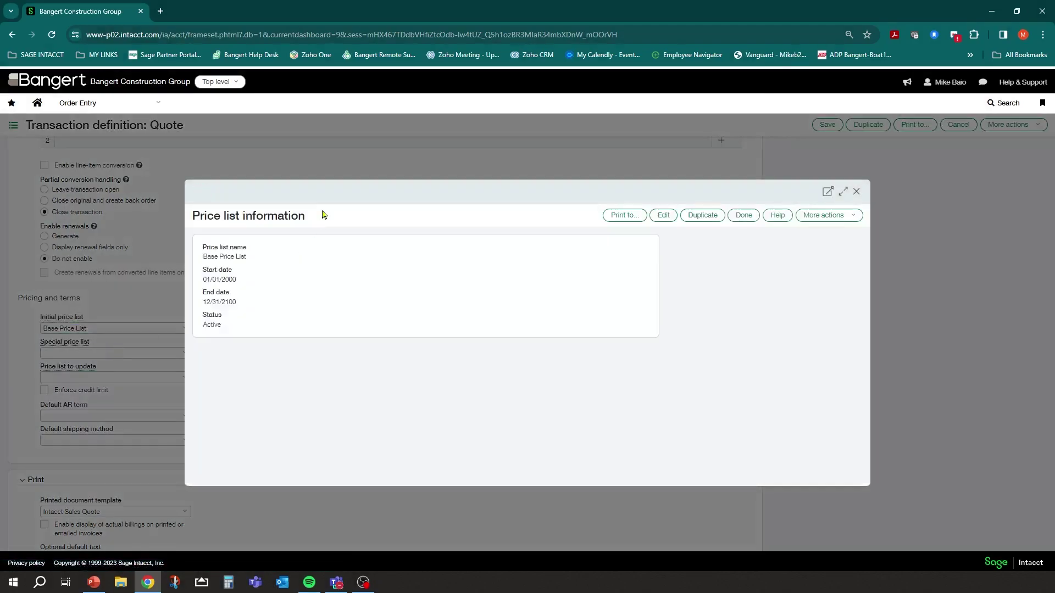
left_click_drag(202, 279, 239, 311)
left_click(245, 309)
left_click(856, 192)
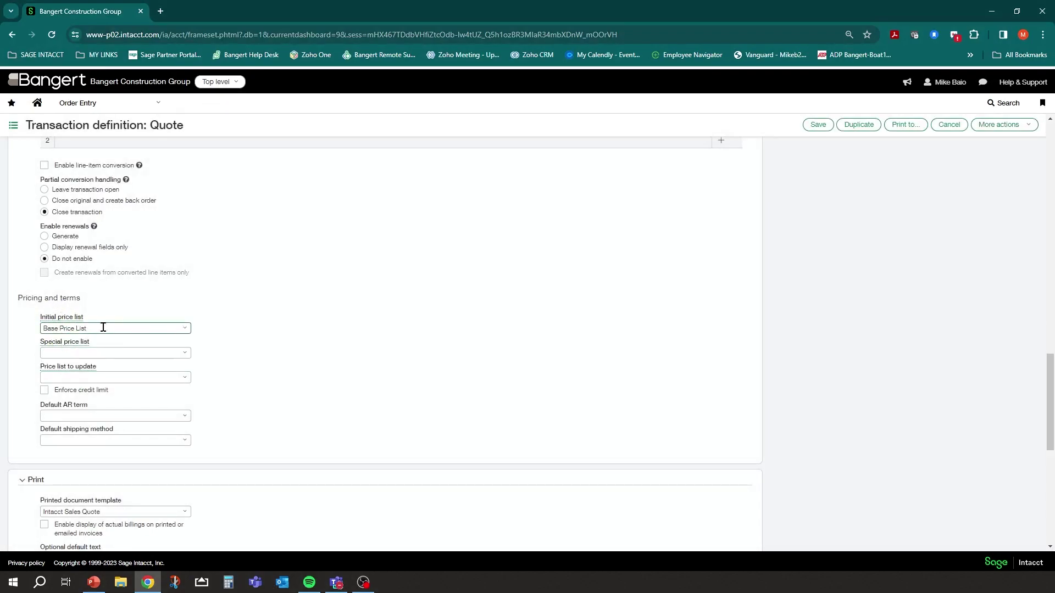
left_click(103, 328)
left_click(273, 327)
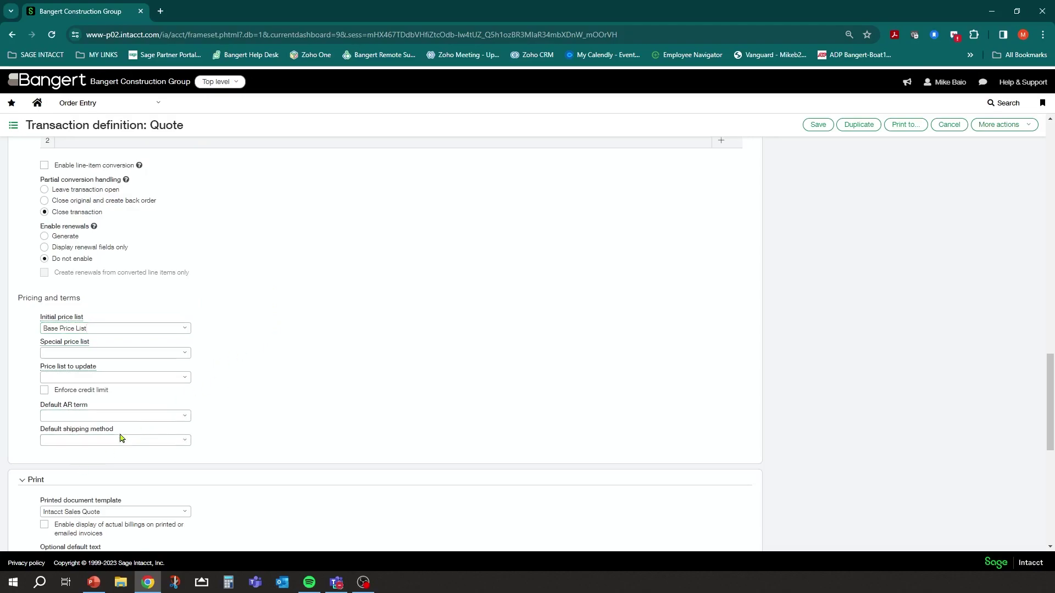
View the default shipping method choices and the initial price list in the Quote definition's pricing and terms.
left_click(185, 441)
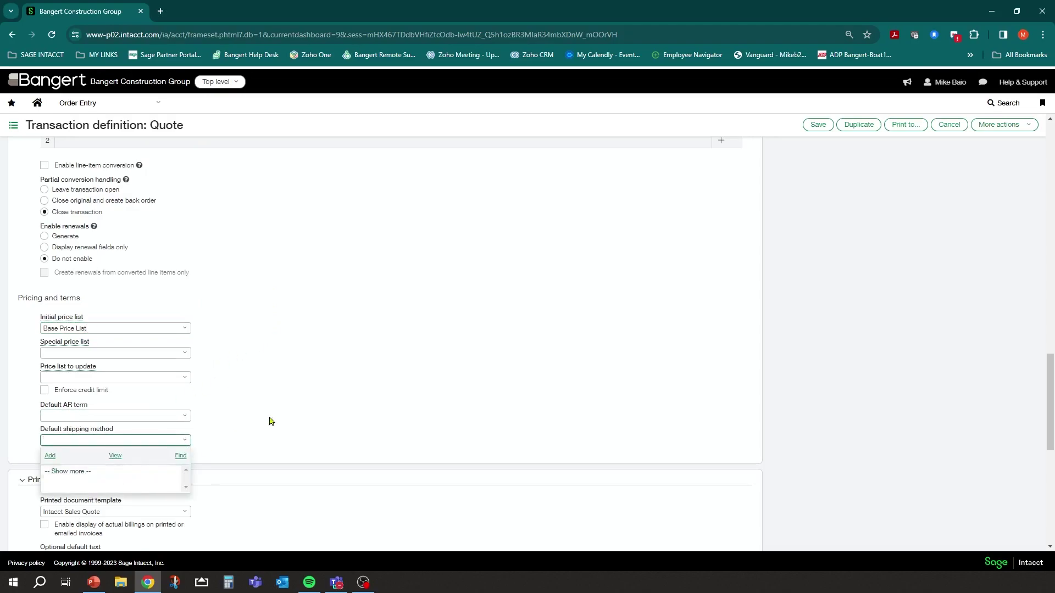
left_click(311, 391)
left_click(83, 330)
scroll(272, 295, "down", 1)
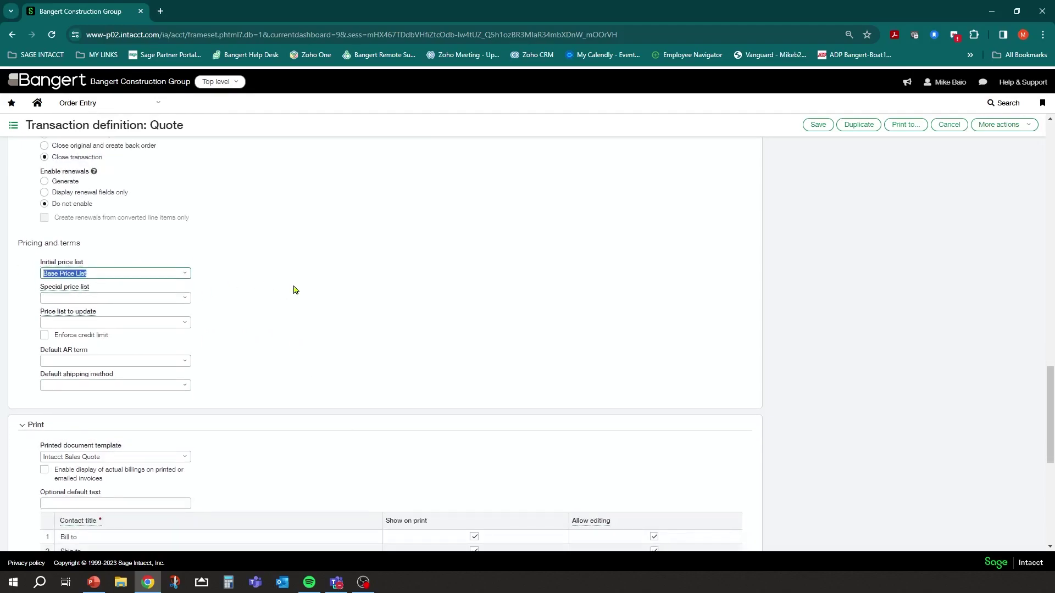
Inspect the printed document template choices in the Quote definition's print settings.
scroll(294, 289, "down", 1)
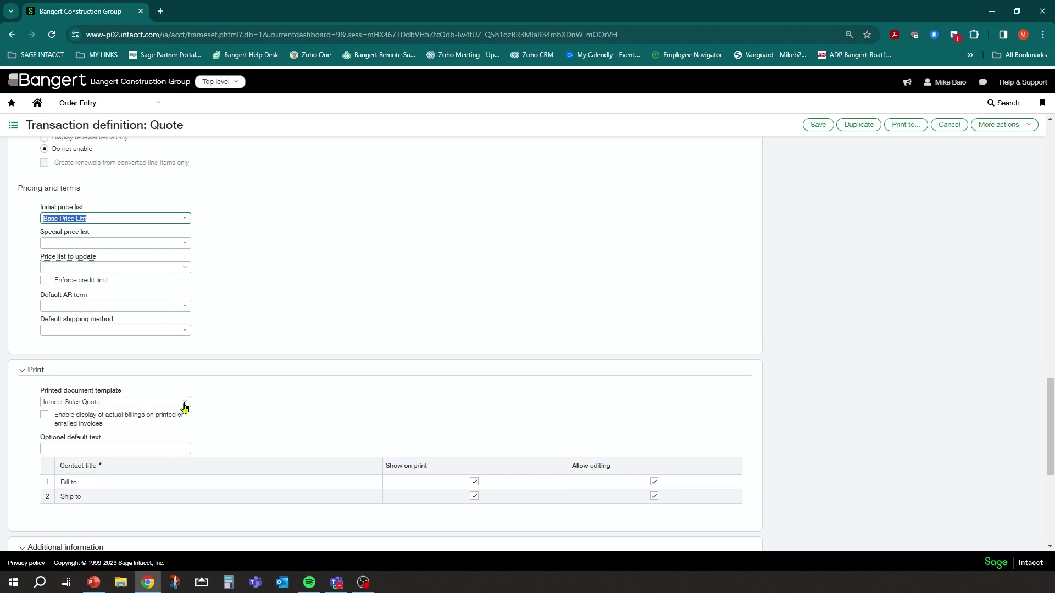
left_click_drag(44, 402, 100, 402)
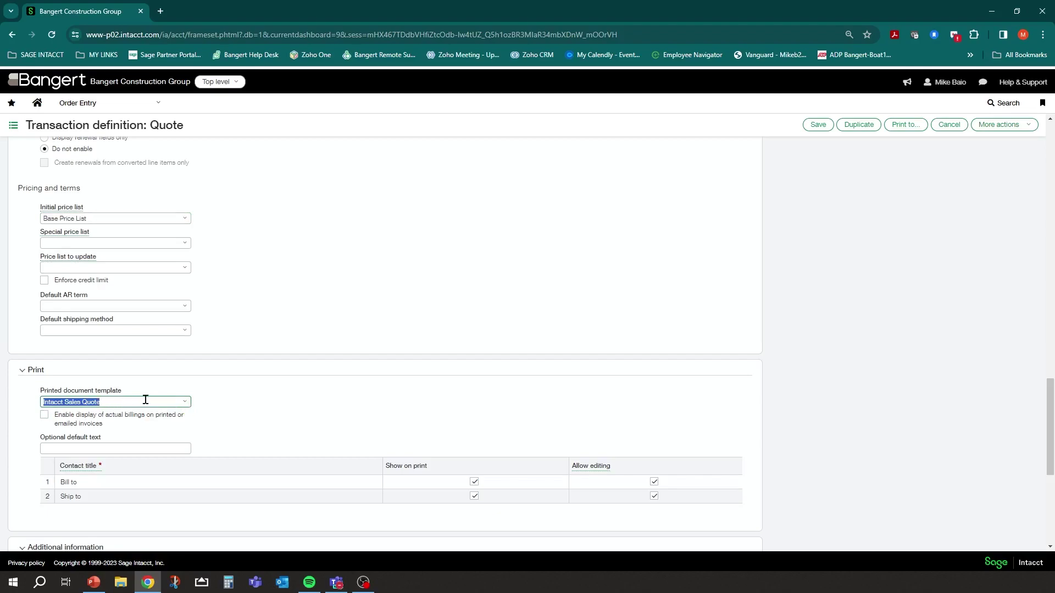
left_click(185, 407)
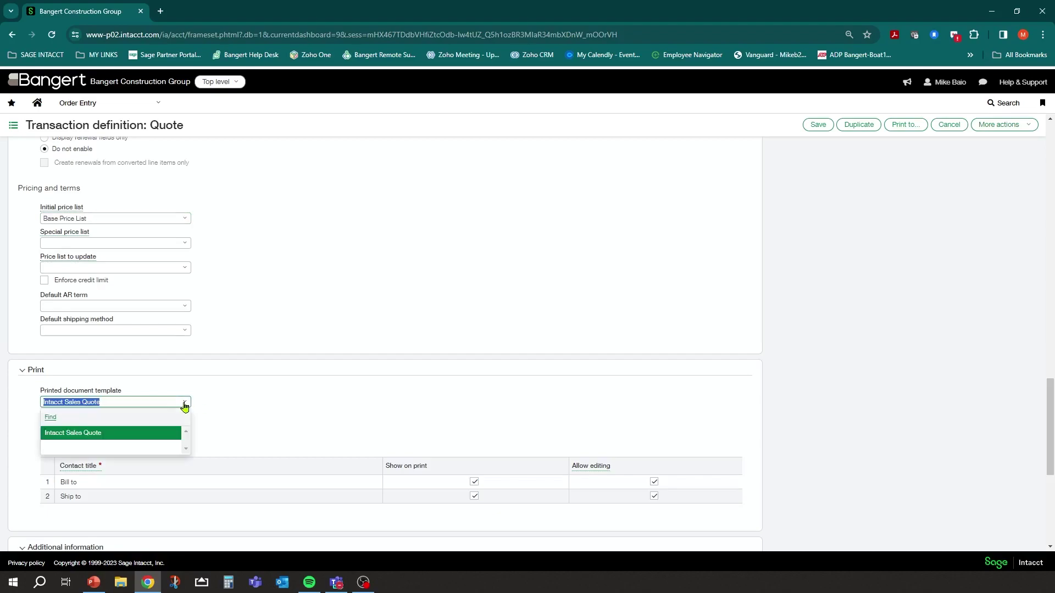
left_click(248, 401)
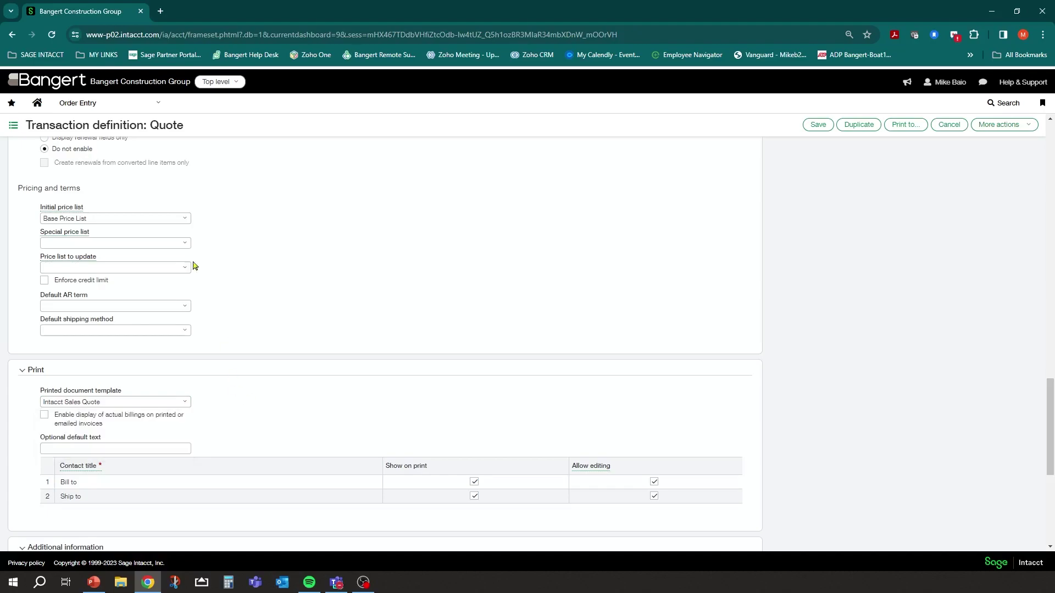
Locate the printed document templates area of Platform Services without leaving the Quote definition.
left_click(159, 103)
mouse_move(133, 141)
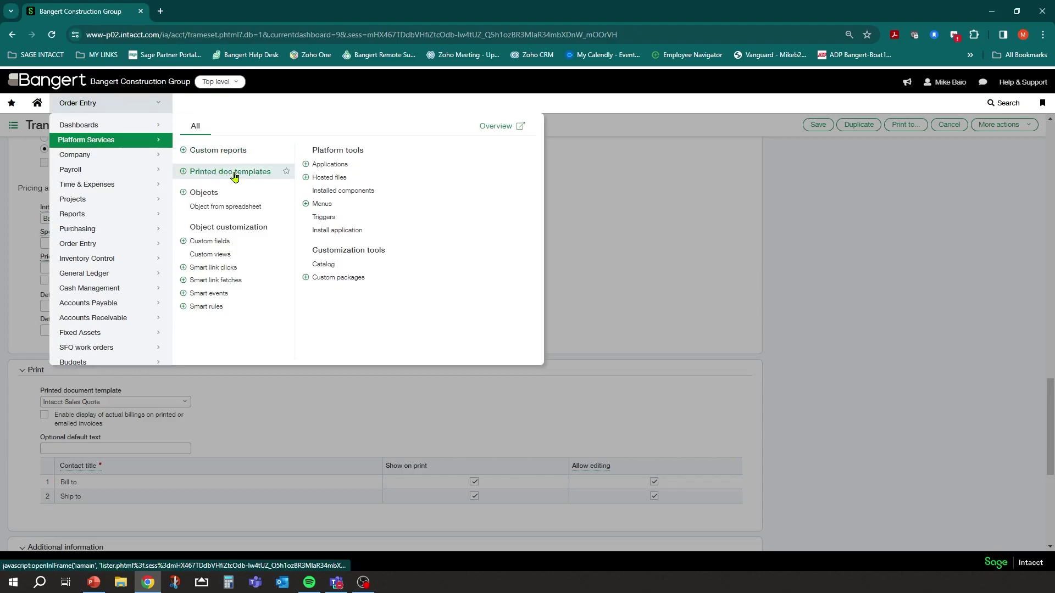
left_click(277, 404)
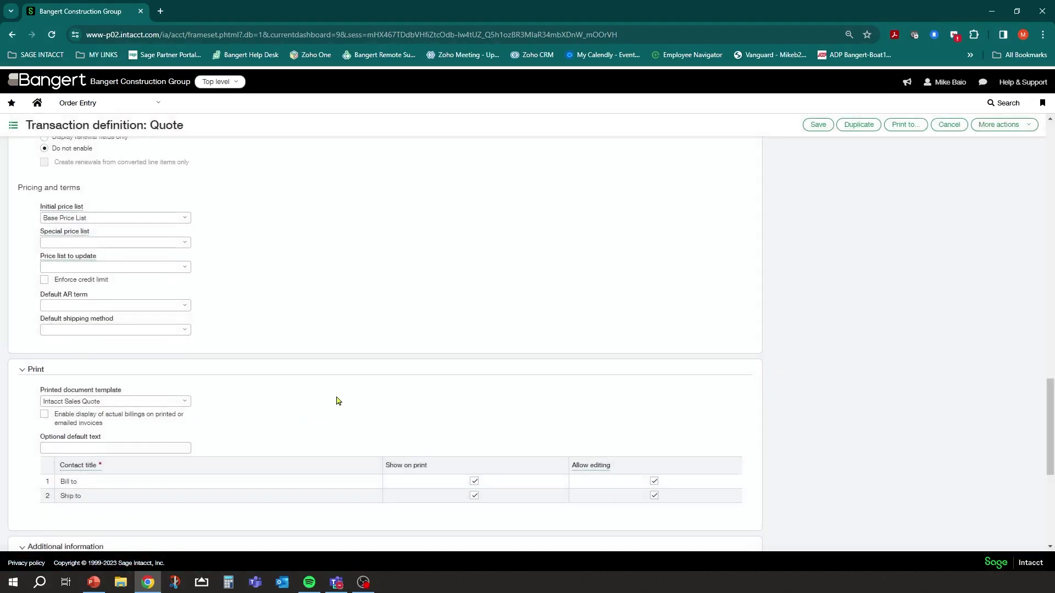
Examine the Quote definition's contact print options and its additional information settings.
scroll(338, 401, "down", 2)
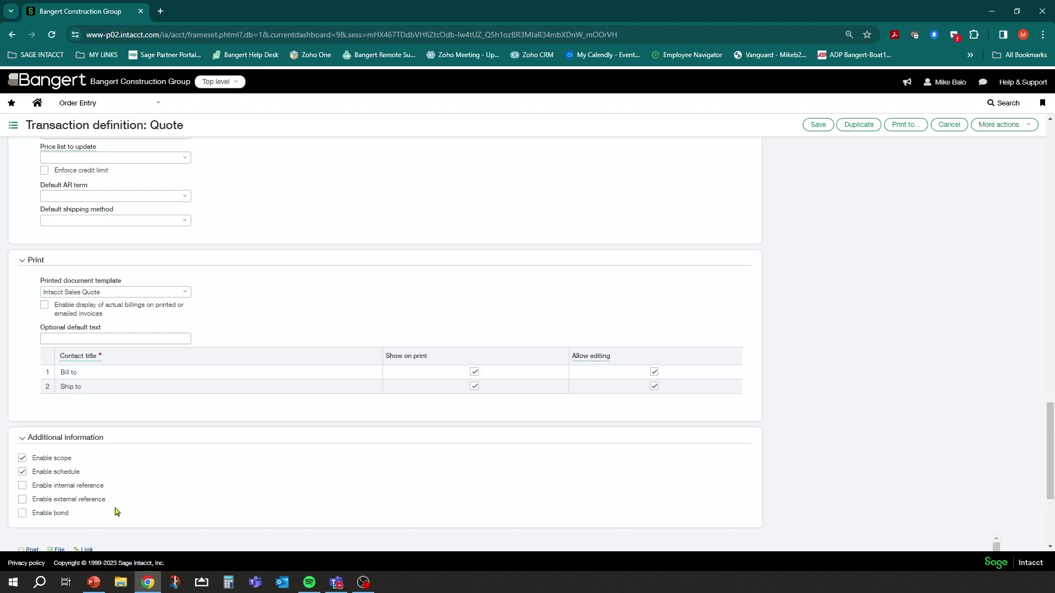
scroll(63, 476, "down", 1)
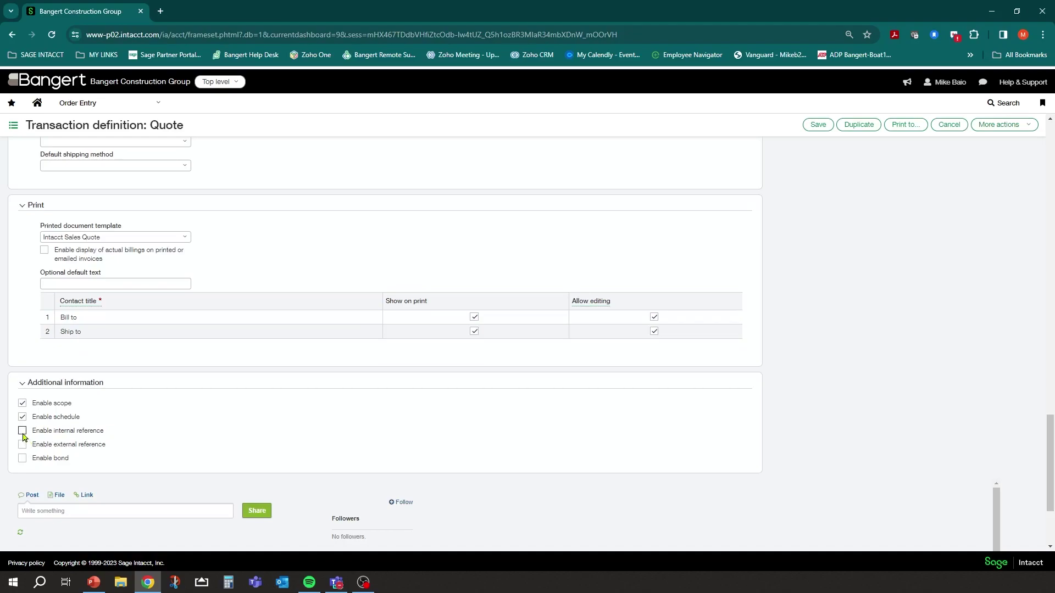
scroll(179, 418, "down", 2)
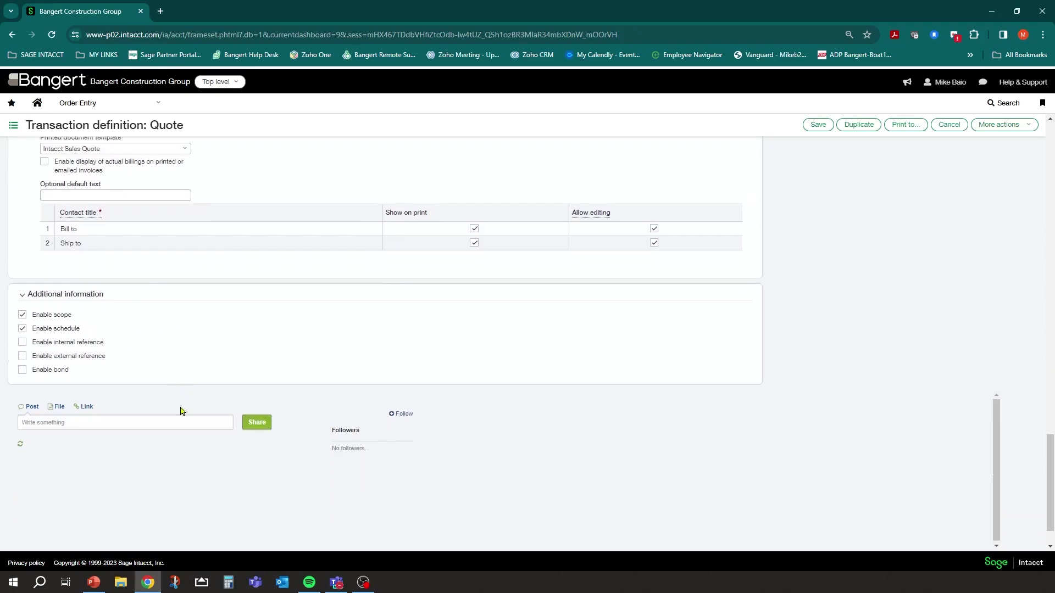
View the Quote definition's COGS account mapping and its document, user and group permissions.
scroll(182, 376, "up", 15)
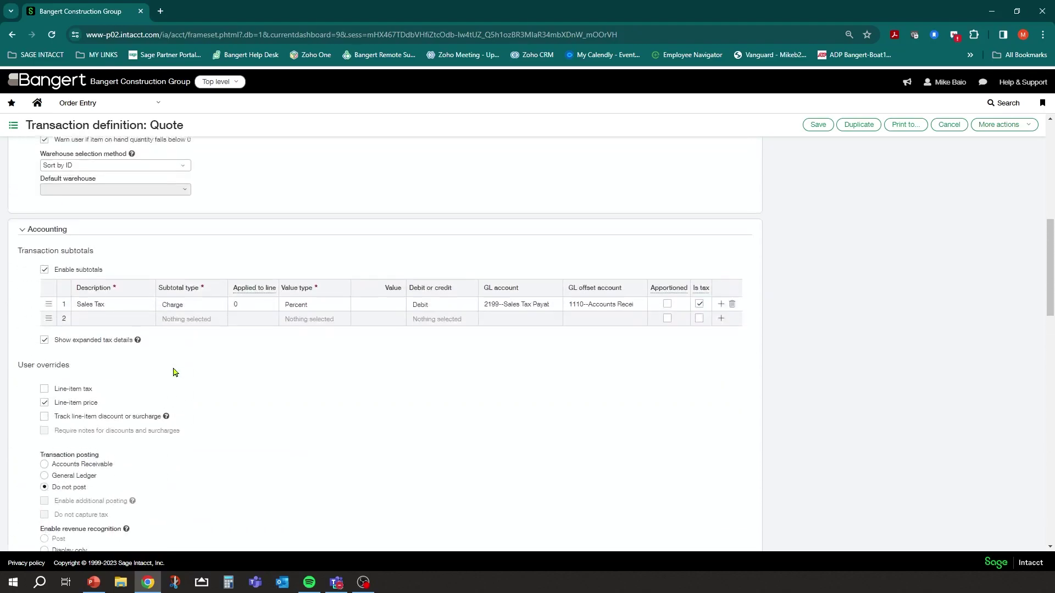
scroll(173, 373, "up", 3)
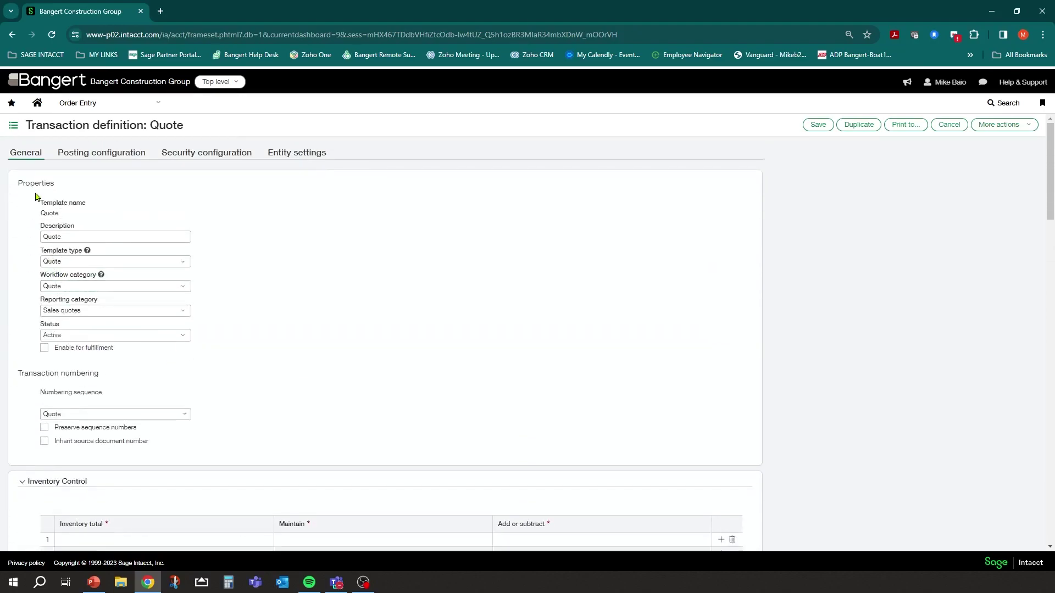
left_click(106, 156)
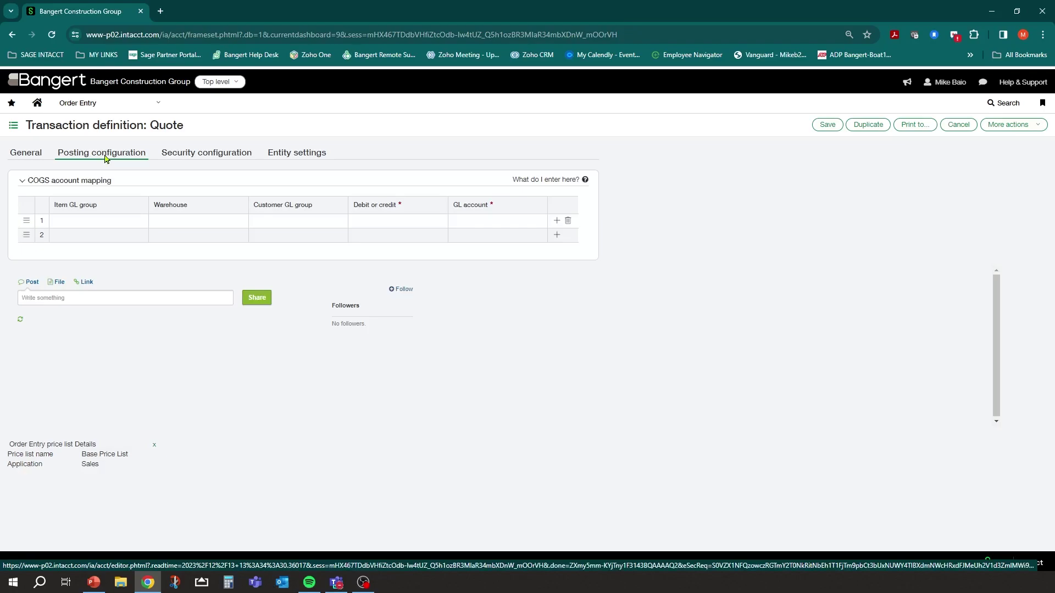
left_click(194, 158)
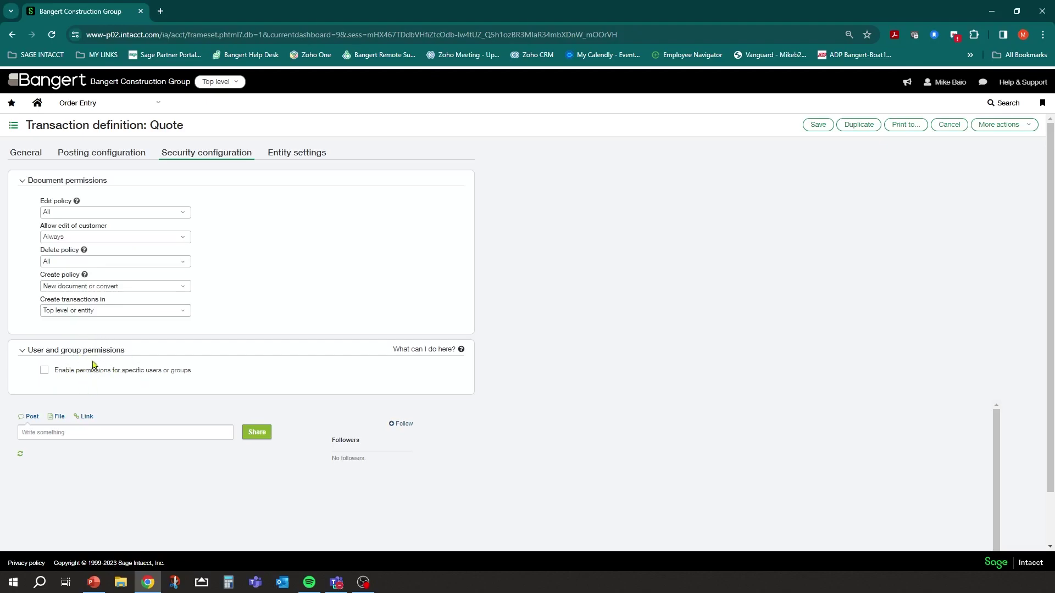
Inspect the Quote definition's entity settings, including the Top level numbering sequence and the empty second entity row.
left_click(281, 154)
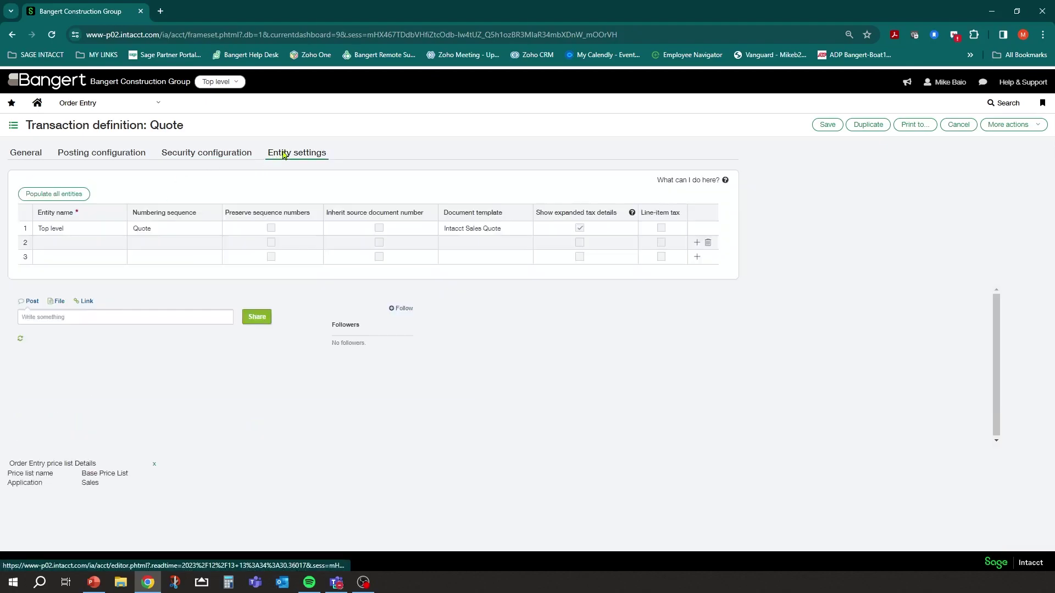
left_click(172, 227)
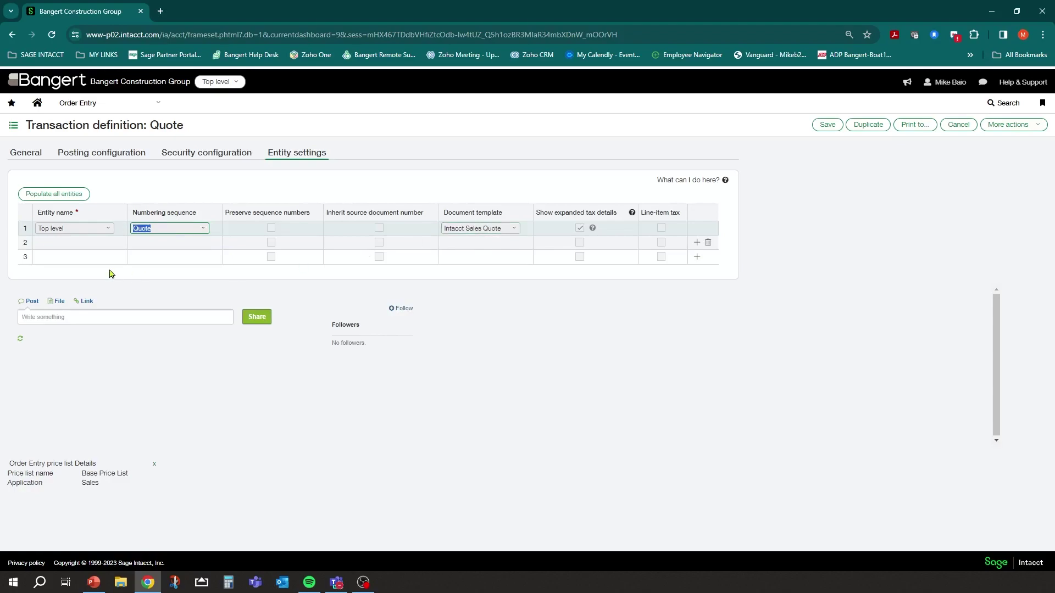
left_click(94, 243)
left_click(108, 243)
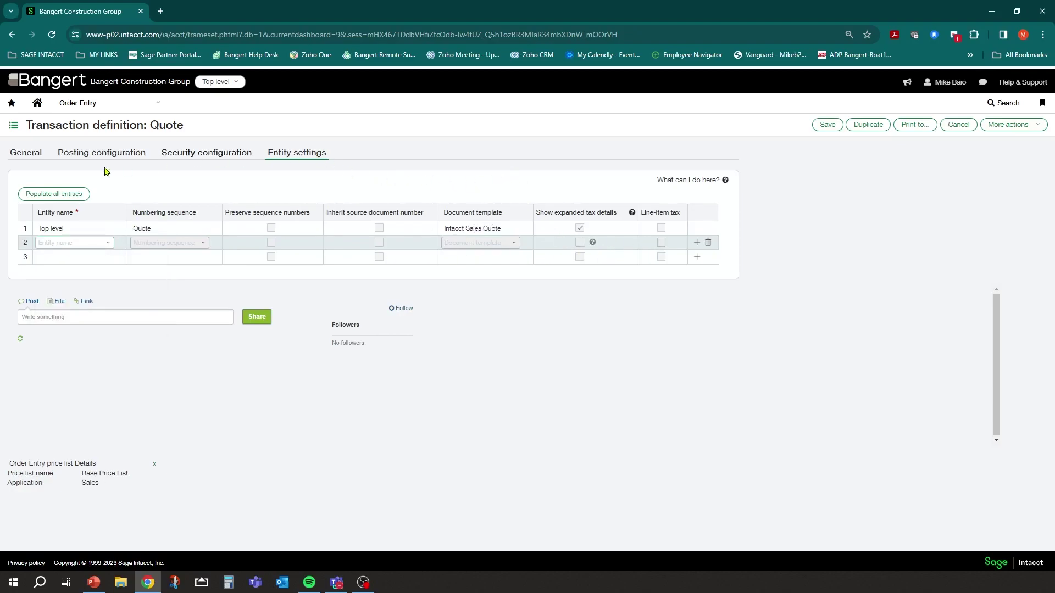
Save the Quote definition and open the Customer Sales Order transaction definition for editing.
left_click(28, 155)
left_click(818, 125)
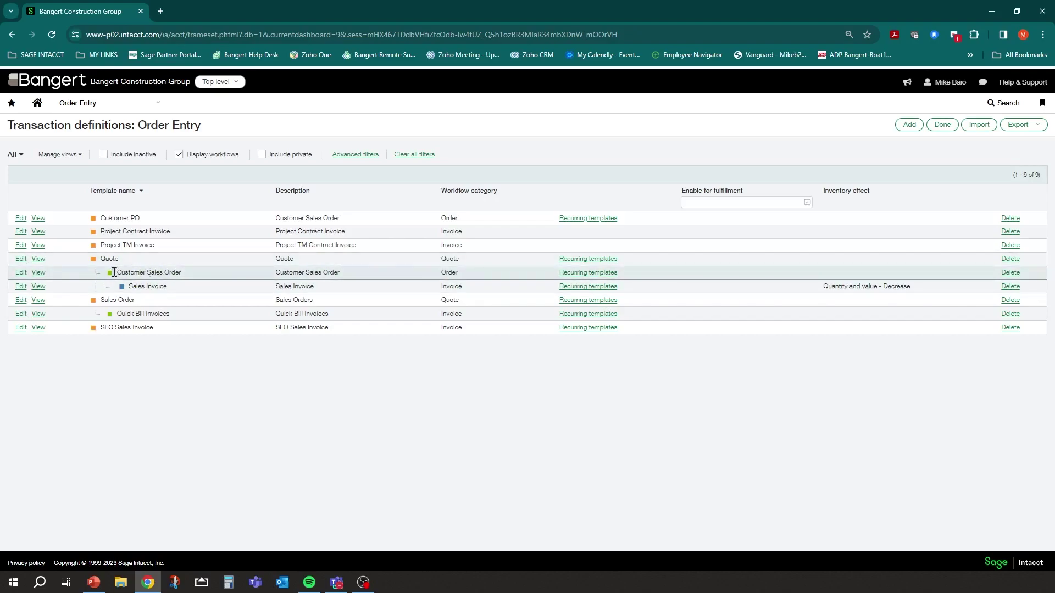
left_click(21, 274)
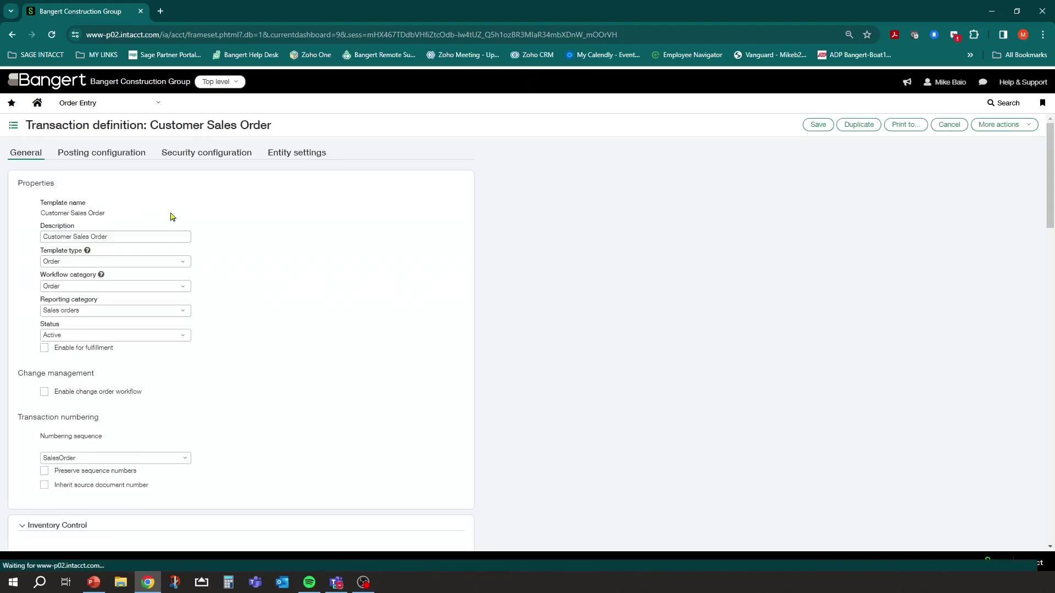
Inspect the Customer Sales Order definition's template type choices and read the help on how template type relates to workflow category.
left_click(131, 233)
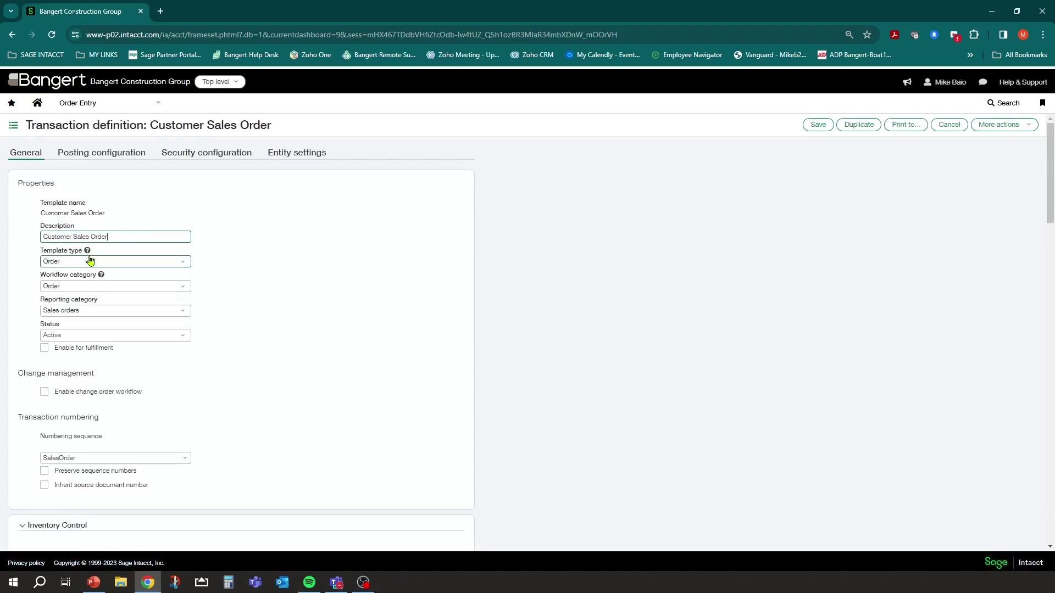
left_click(183, 264)
left_click(184, 263)
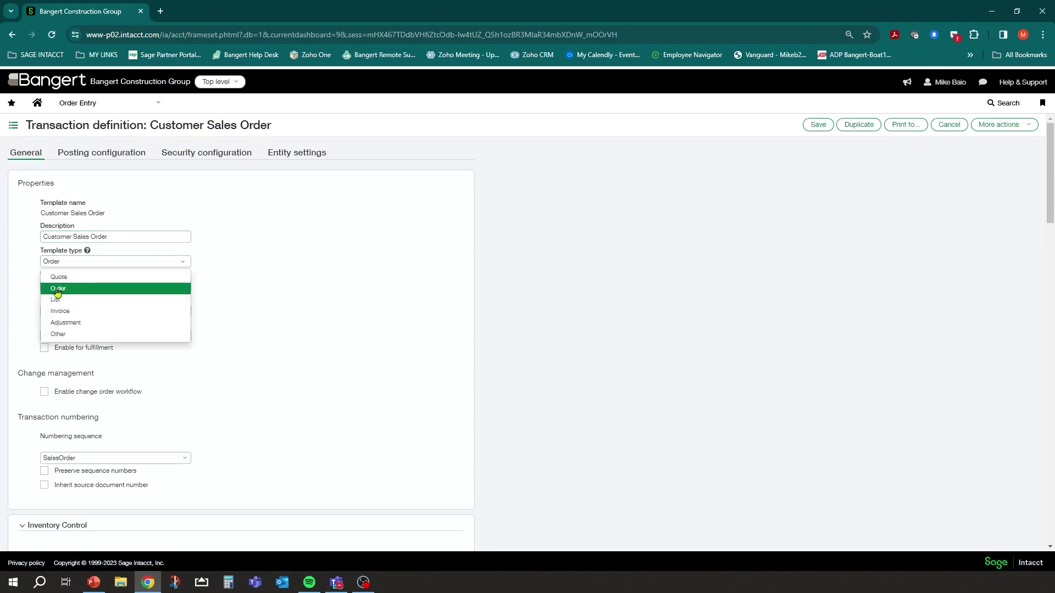
left_click(293, 252)
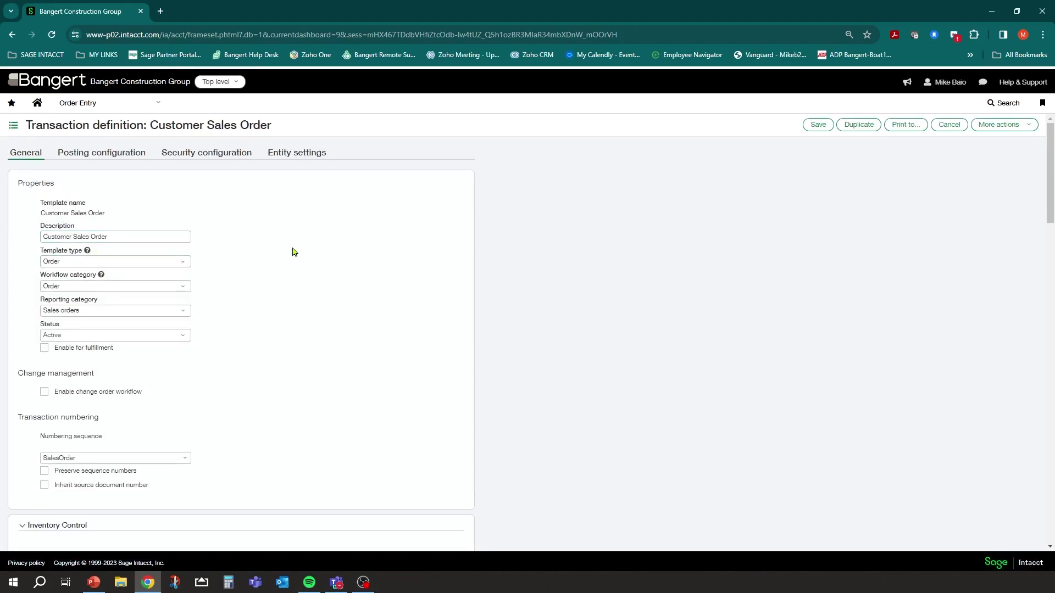
left_click(87, 250)
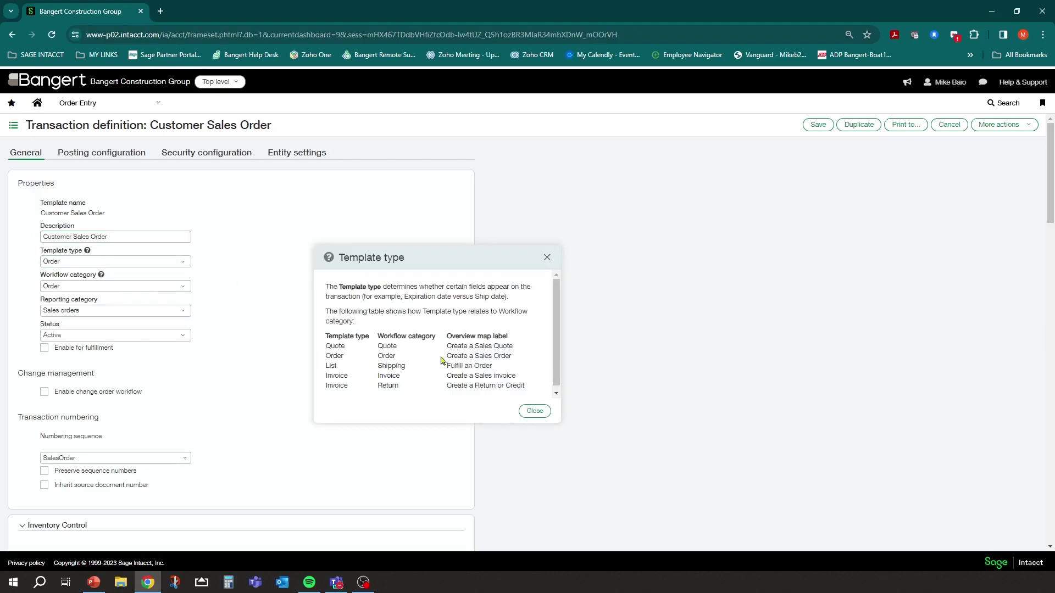
left_click(546, 258)
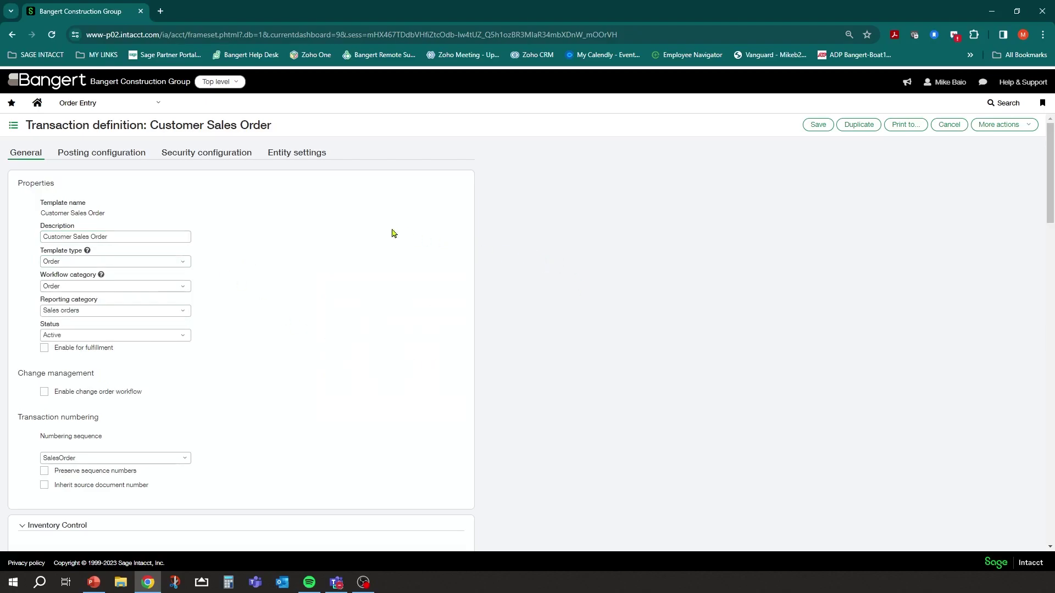
View the document sequence details of the SalesOrder numbering sequence and return to the Customer Sales Order definition.
scroll(223, 331, "down", 2)
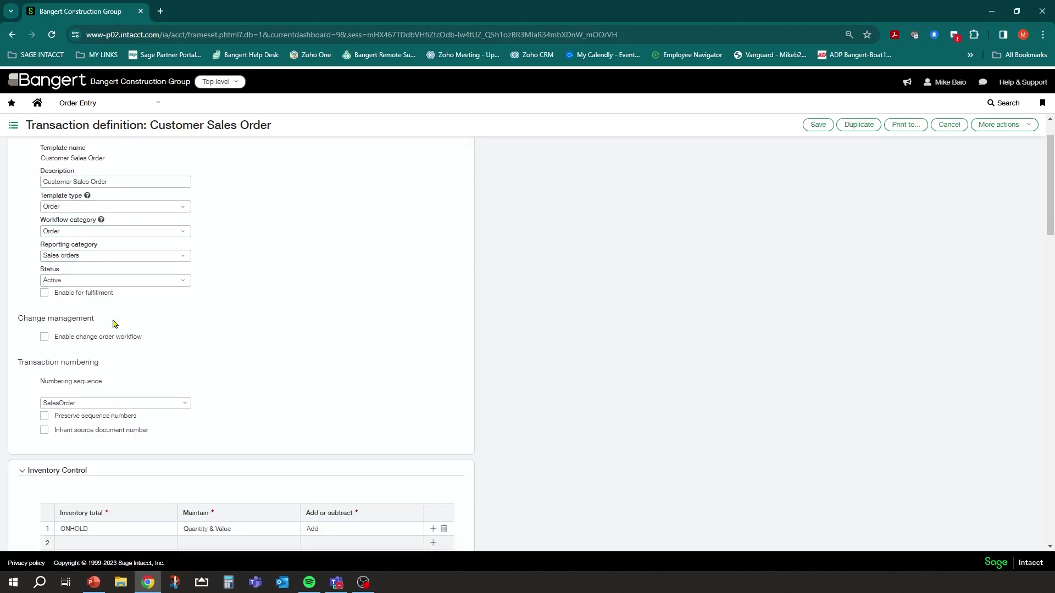
scroll(231, 366, "down", 1)
left_click(45, 348)
double_click(51, 349)
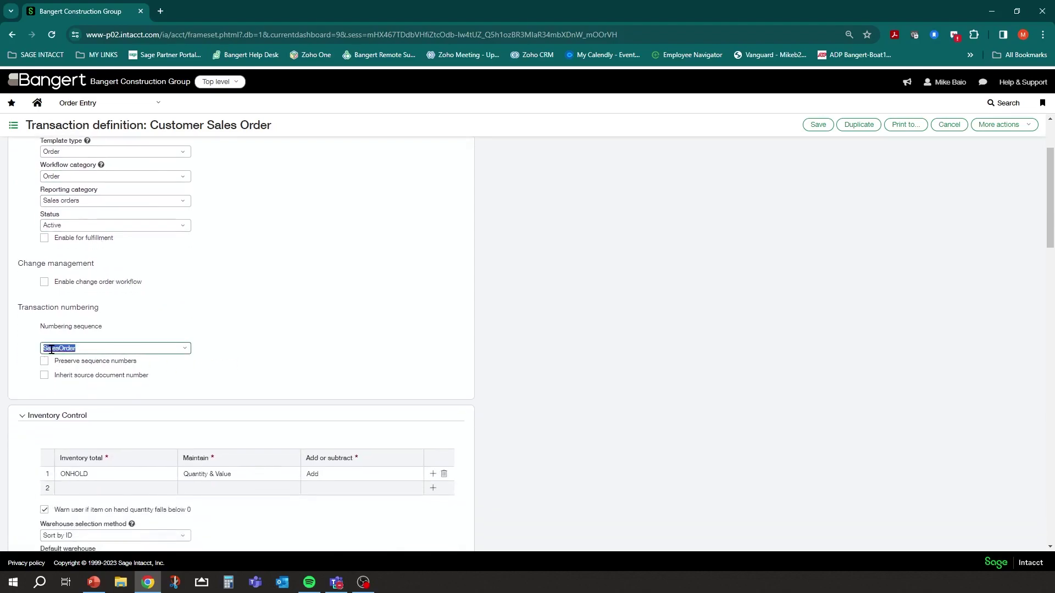
left_click(183, 350)
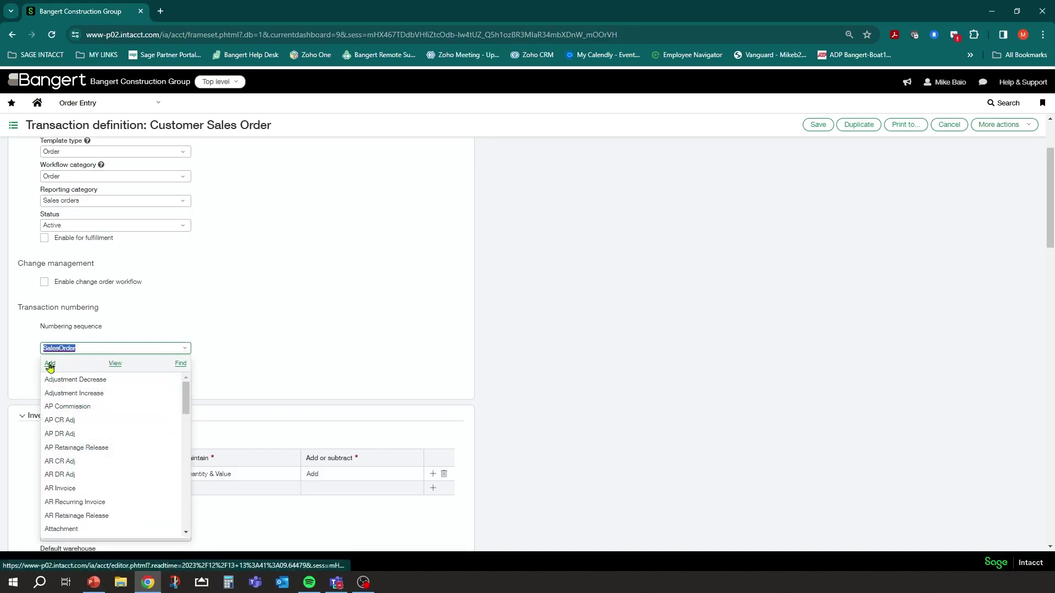
left_click(116, 372)
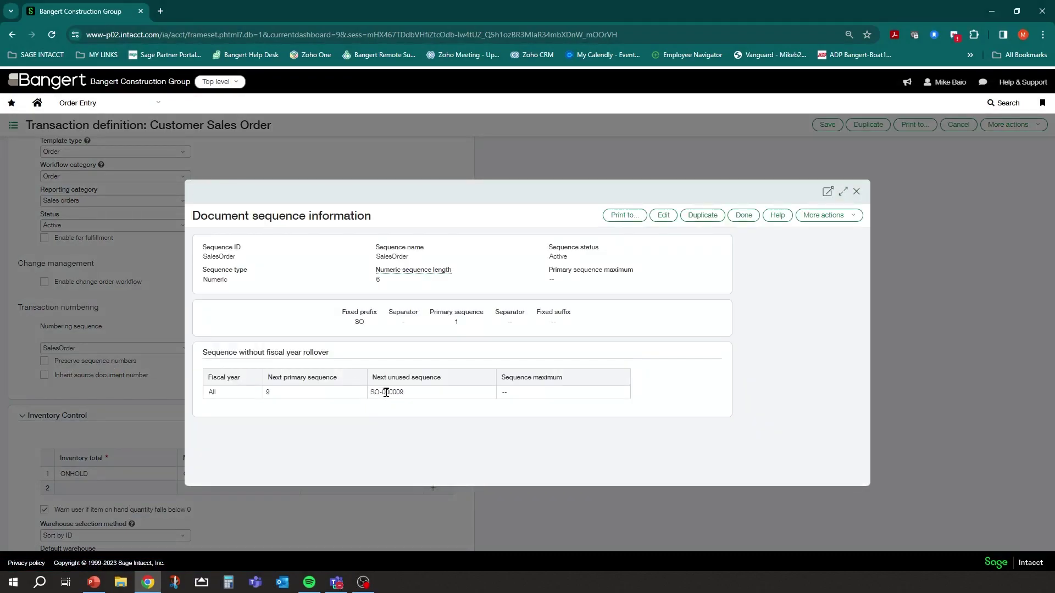
left_click(857, 192)
Inspect the Customer Sales Order's inventory control settings, including the inventory total choices and the warehouse selection methods.
scroll(295, 247, "down", 2)
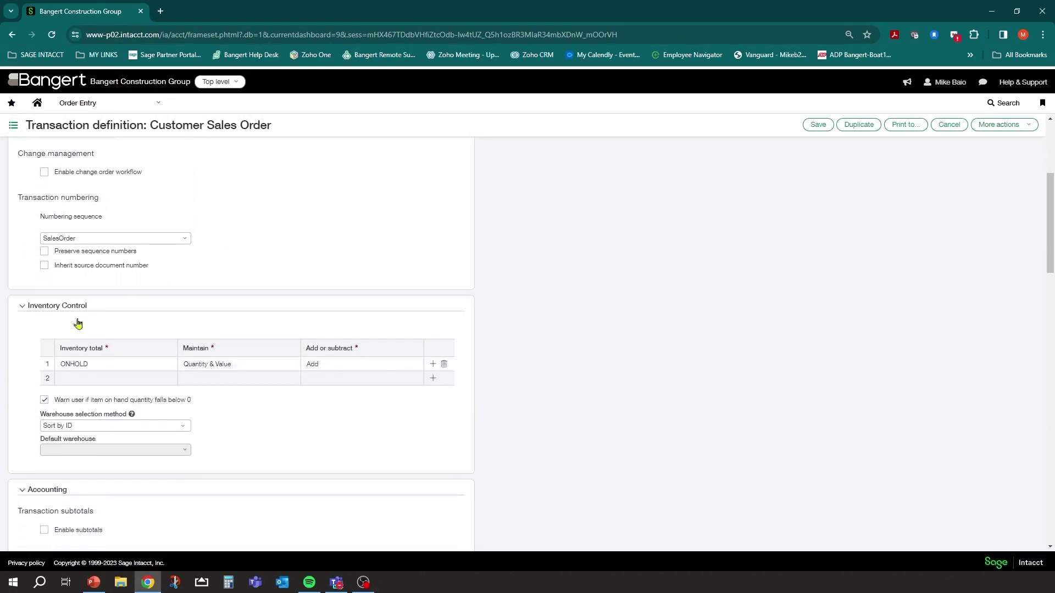
left_click(93, 367)
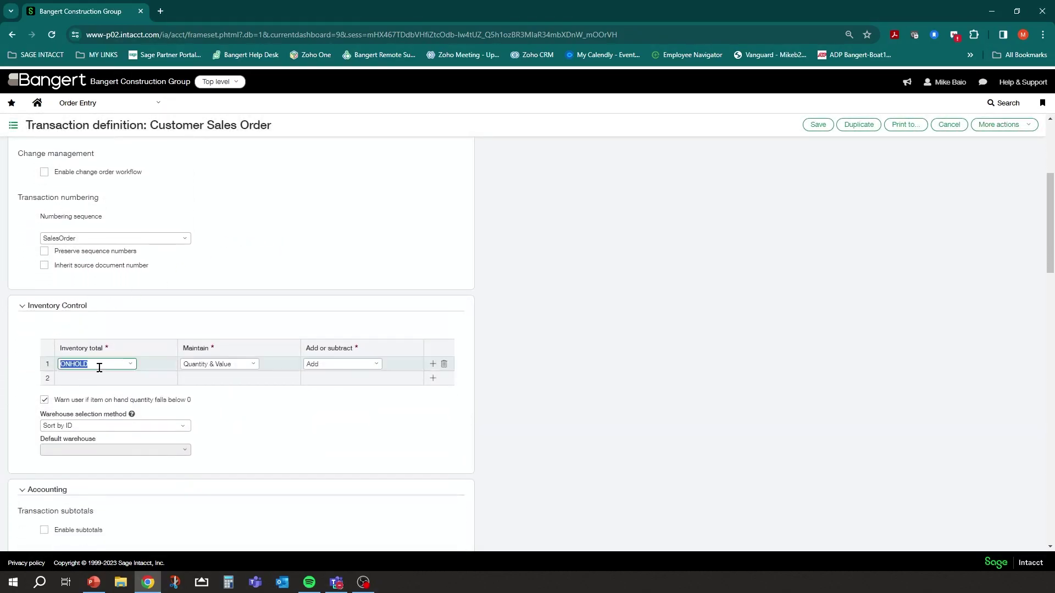
left_click(132, 369)
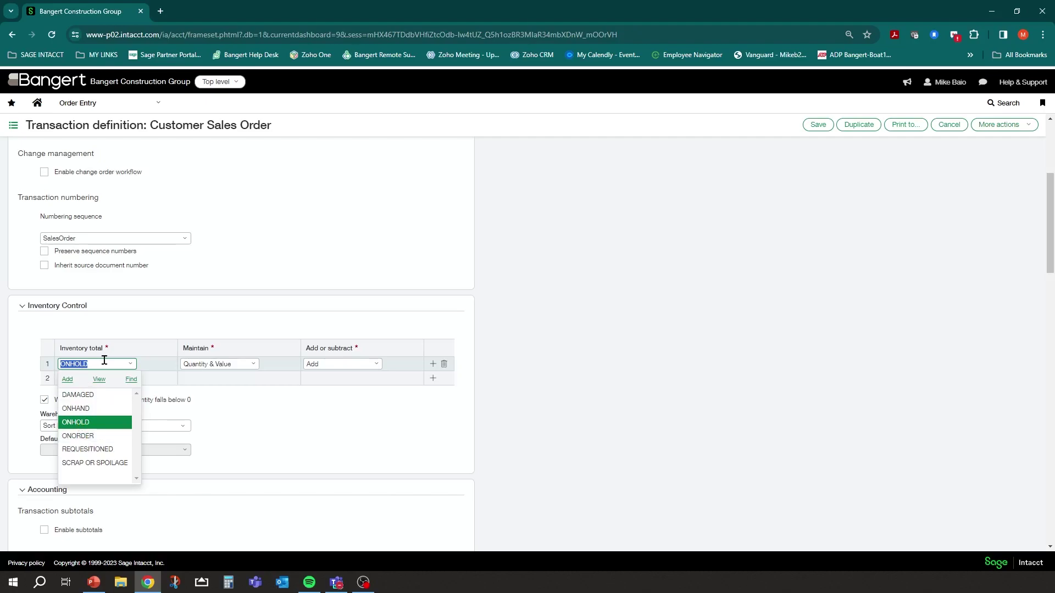
left_click(214, 312)
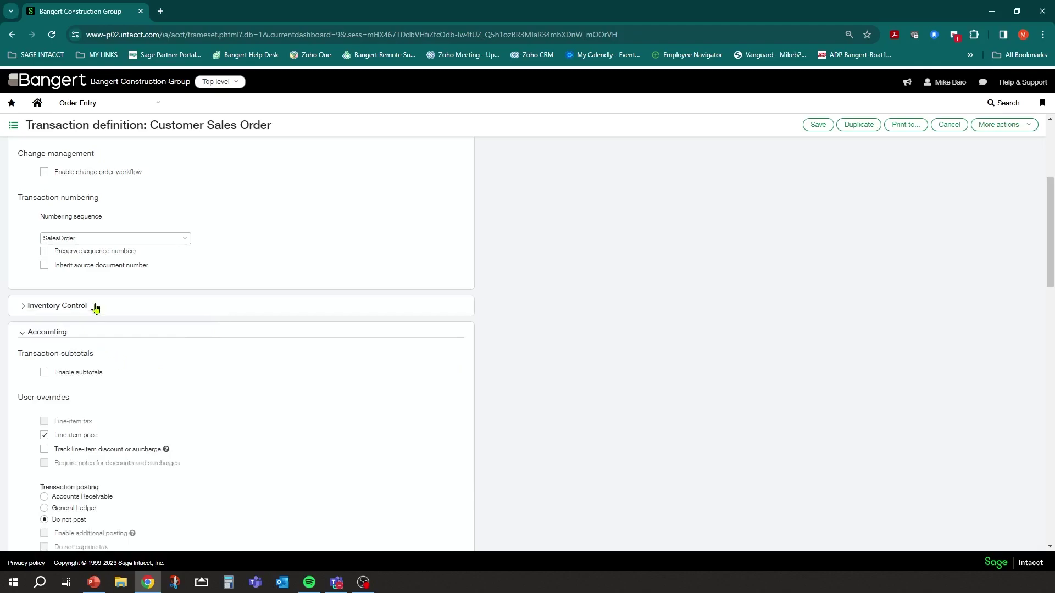
left_click(24, 307)
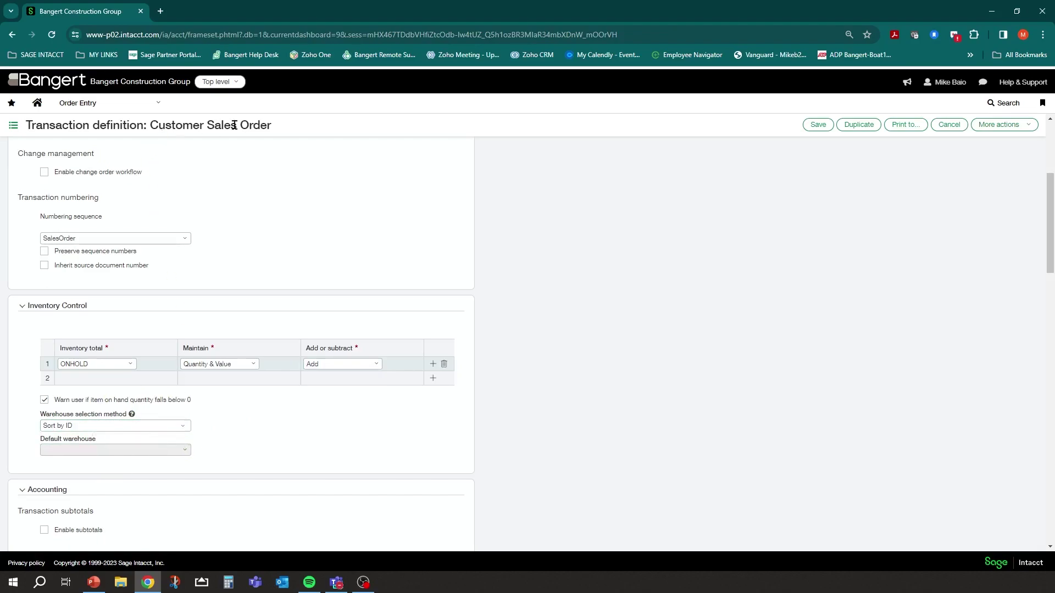
left_click(185, 431)
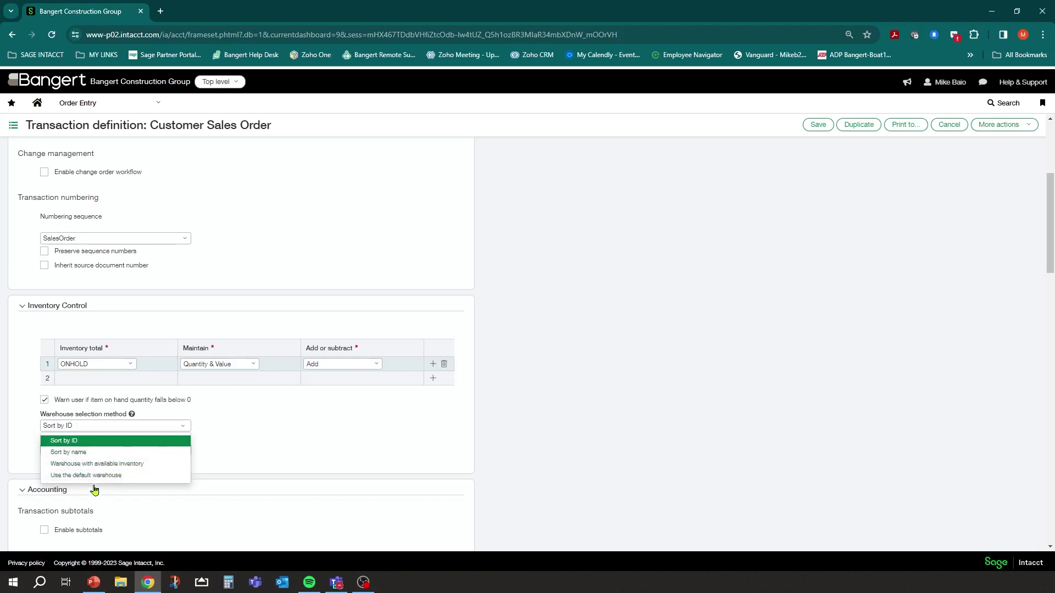
left_click(254, 429)
Review the Customer Sales Order's accounting settings for subtotals, user overrides, transaction posting and revenue recognition against its inventory control settings.
scroll(302, 396, "down", 3)
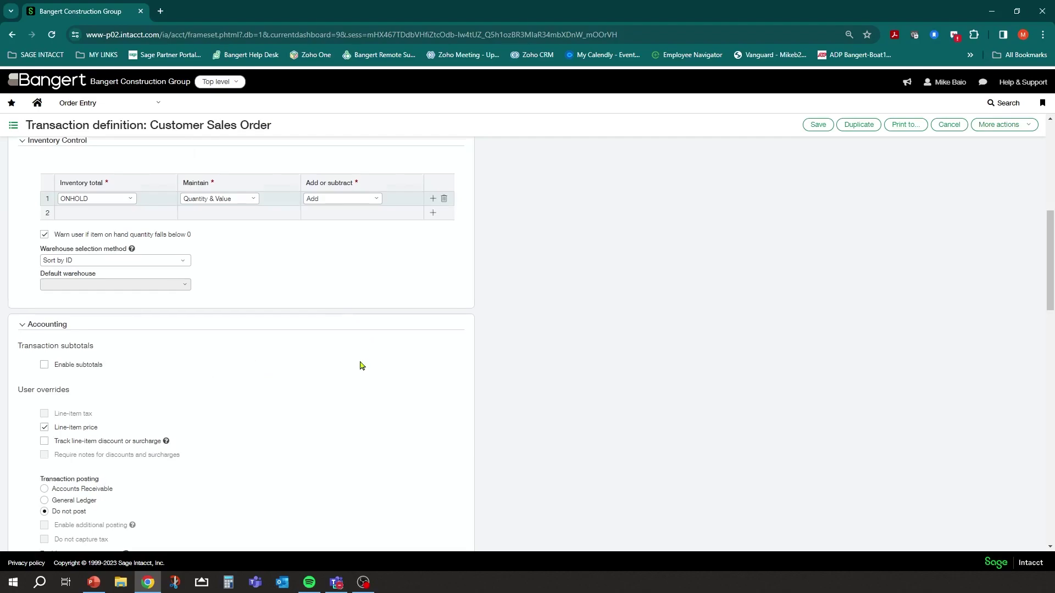
scroll(361, 365, "down", 2)
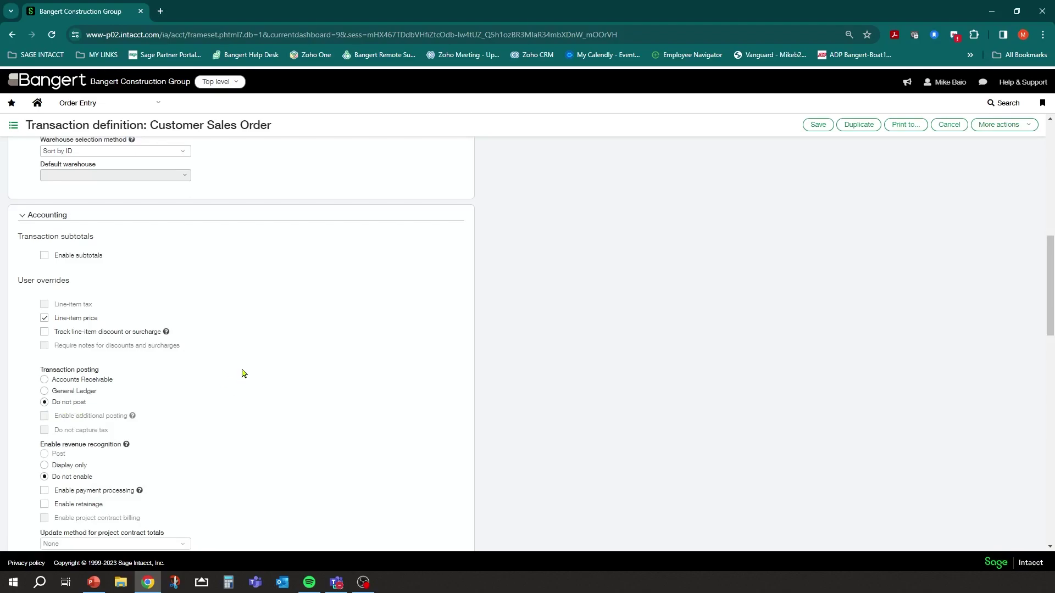
scroll(244, 374, "up", 2)
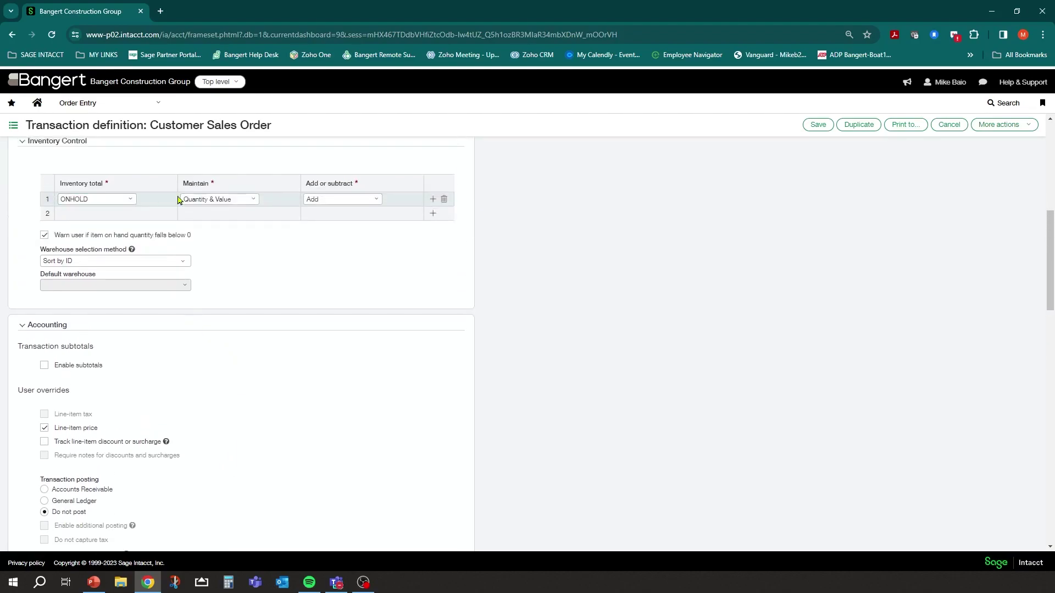
scroll(224, 355, "down", 2)
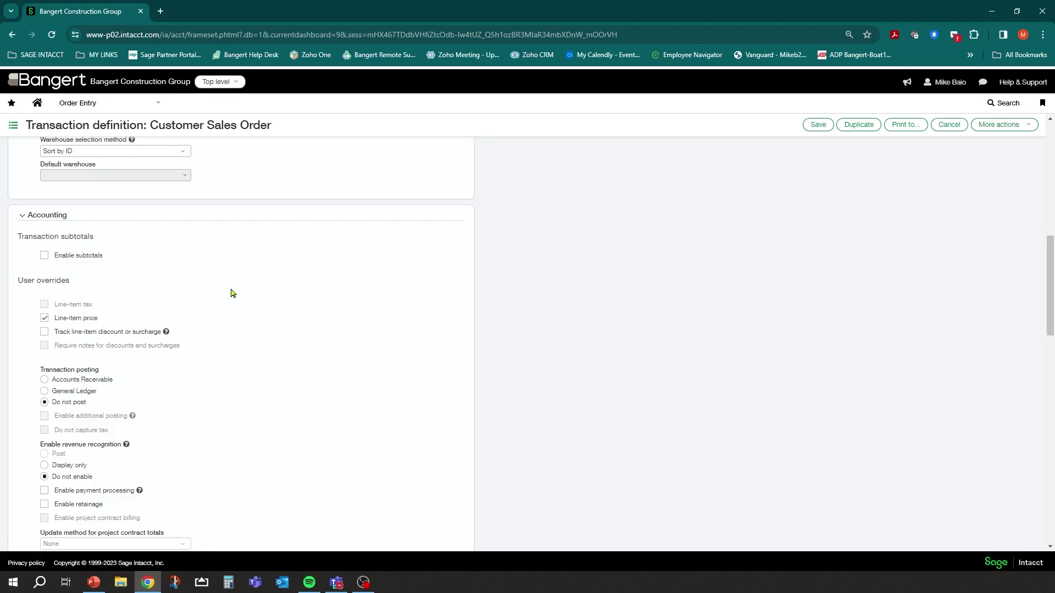
scroll(247, 308, "down", 3)
Examine the workflow's transaction conversion settings, checking which source documents a Customer Sales Order can be created from.
scroll(336, 344, "down", 2)
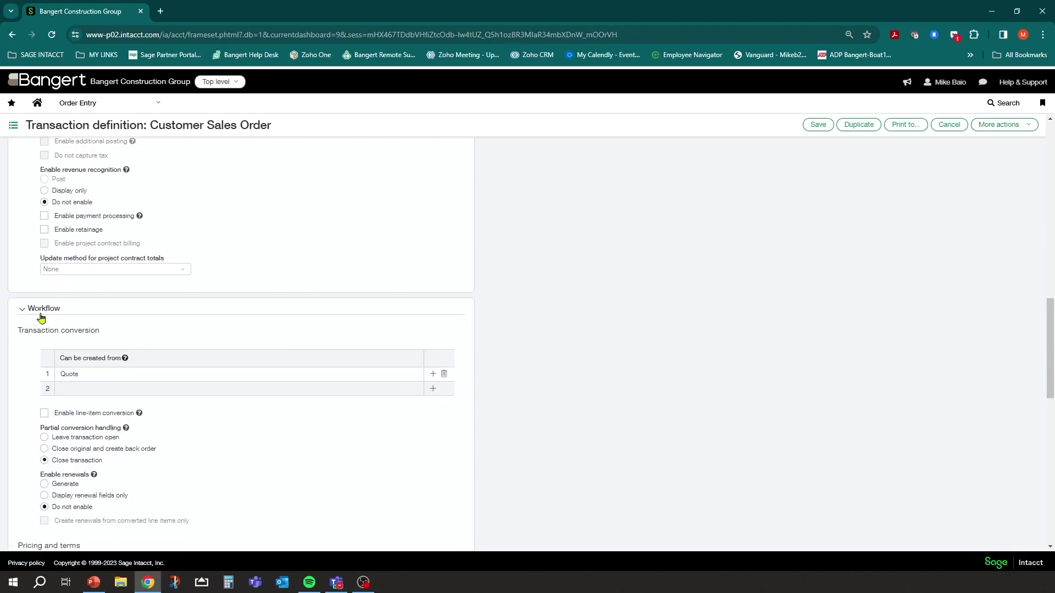
left_click(106, 373)
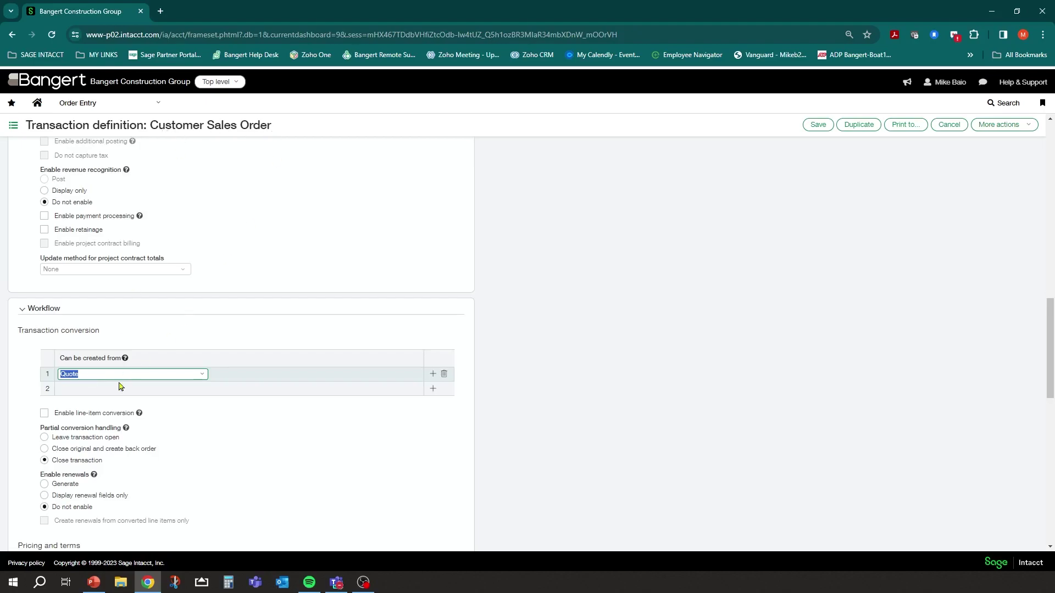
left_click(239, 312)
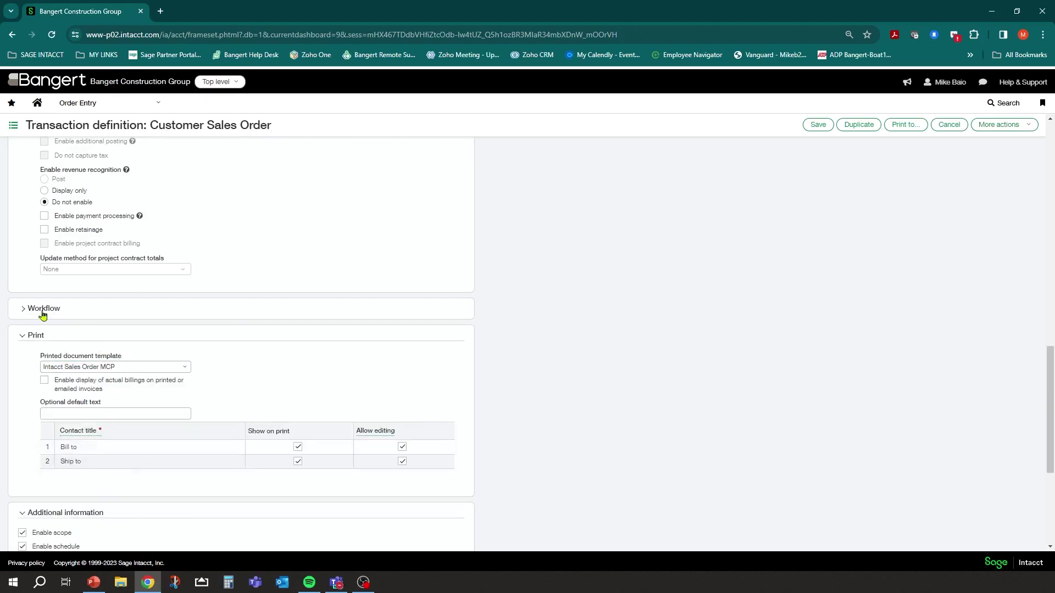
left_click(24, 310)
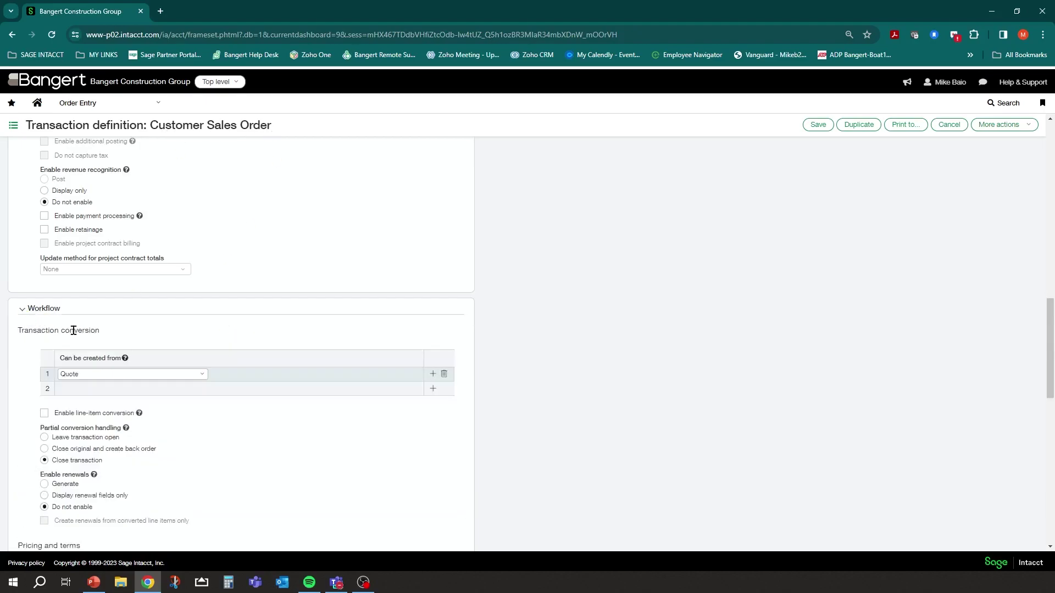
left_click(119, 389)
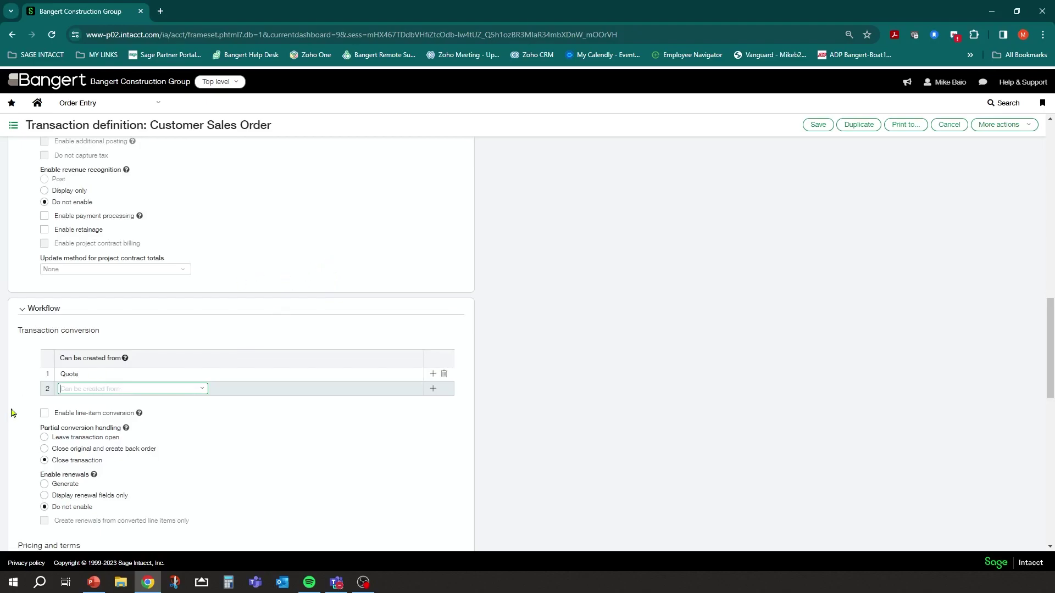
left_click(240, 226)
left_click(110, 373)
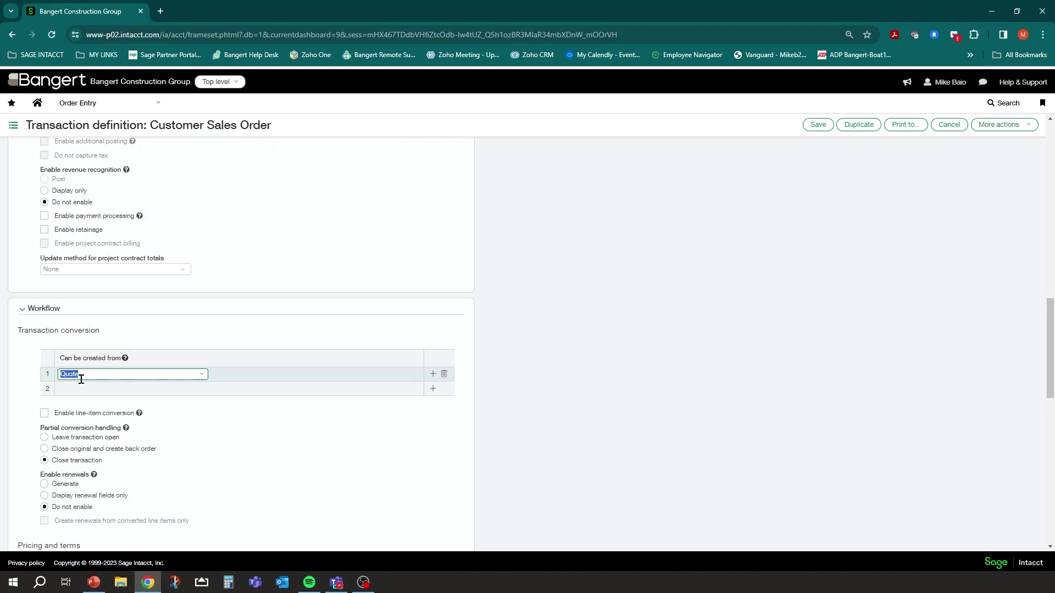
left_click(265, 248)
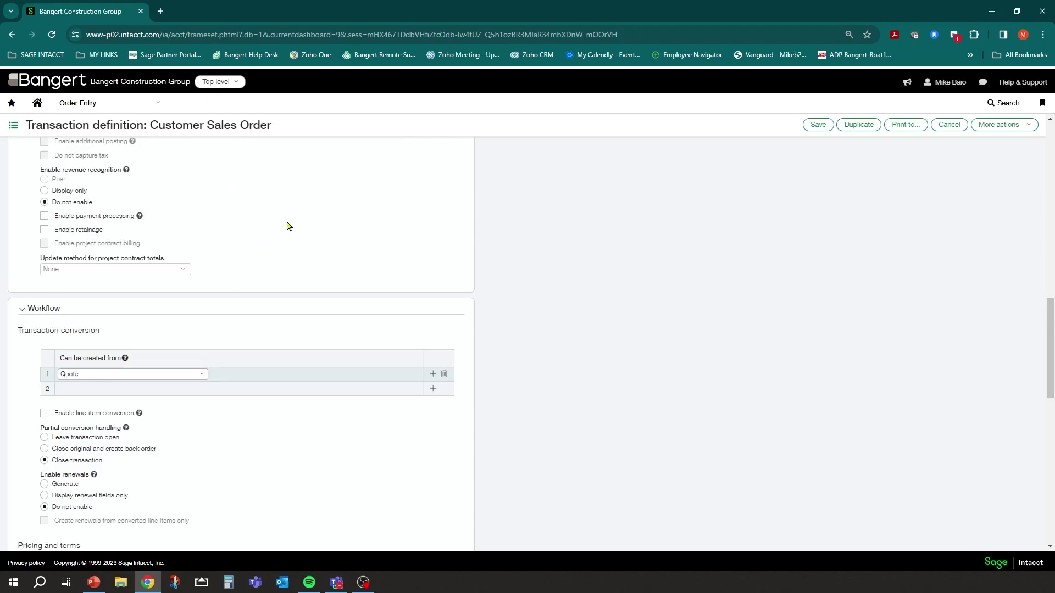
Review the partial conversion handling, renewal options, and pricing and terms of the Customer Sales Order, including its initial price list.
scroll(297, 311, "down", 2)
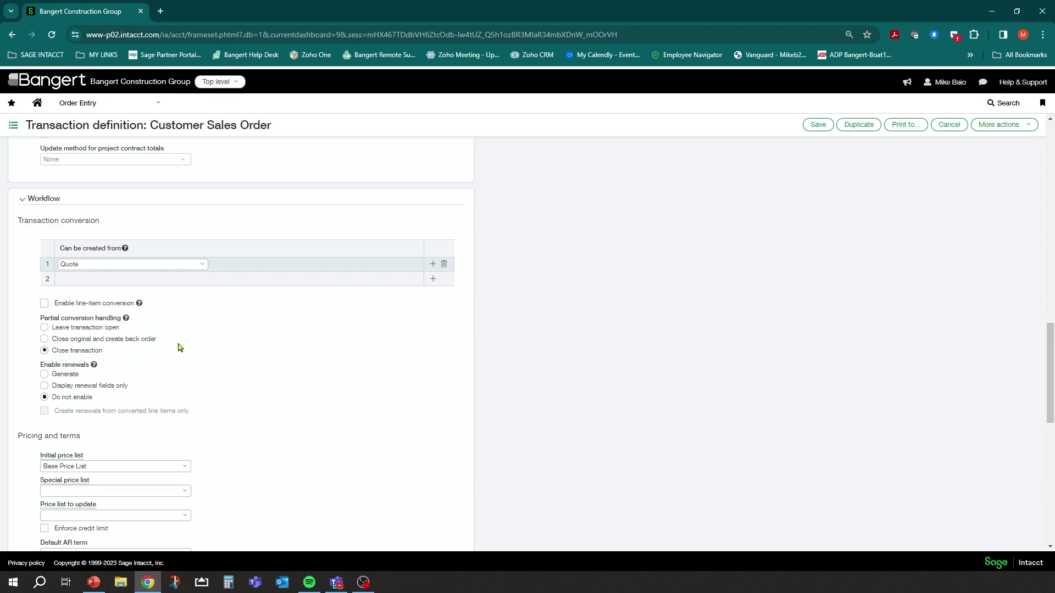
scroll(264, 351, "down", 2)
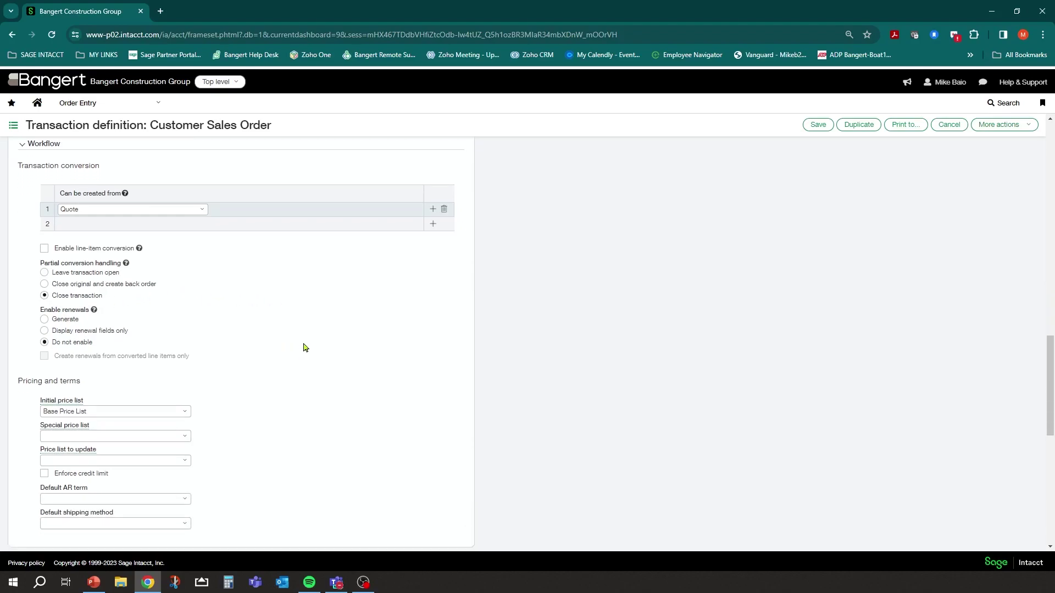
left_click(147, 356)
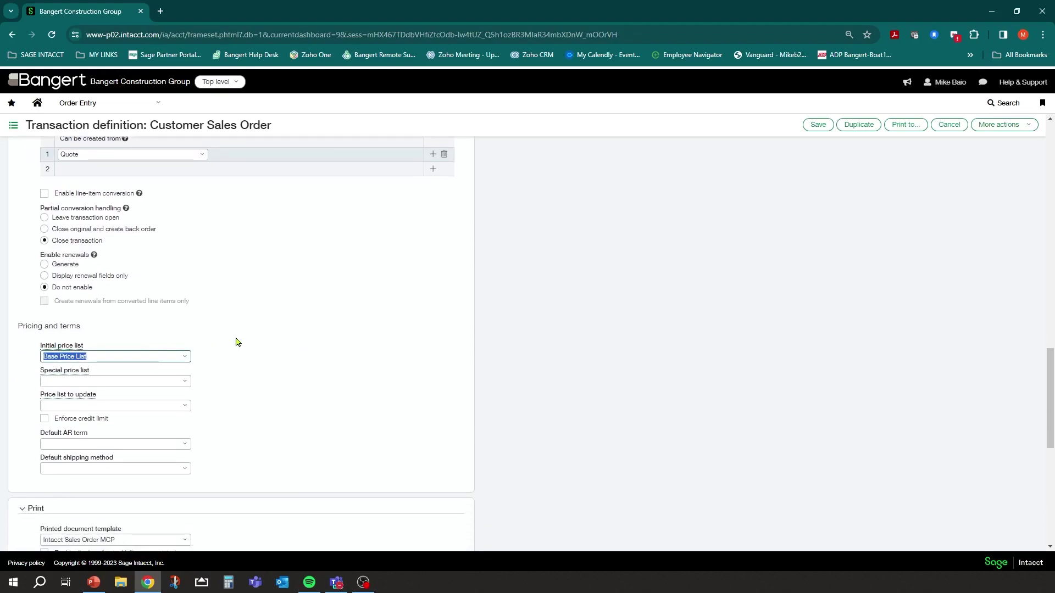
scroll(236, 341, "down", 1)
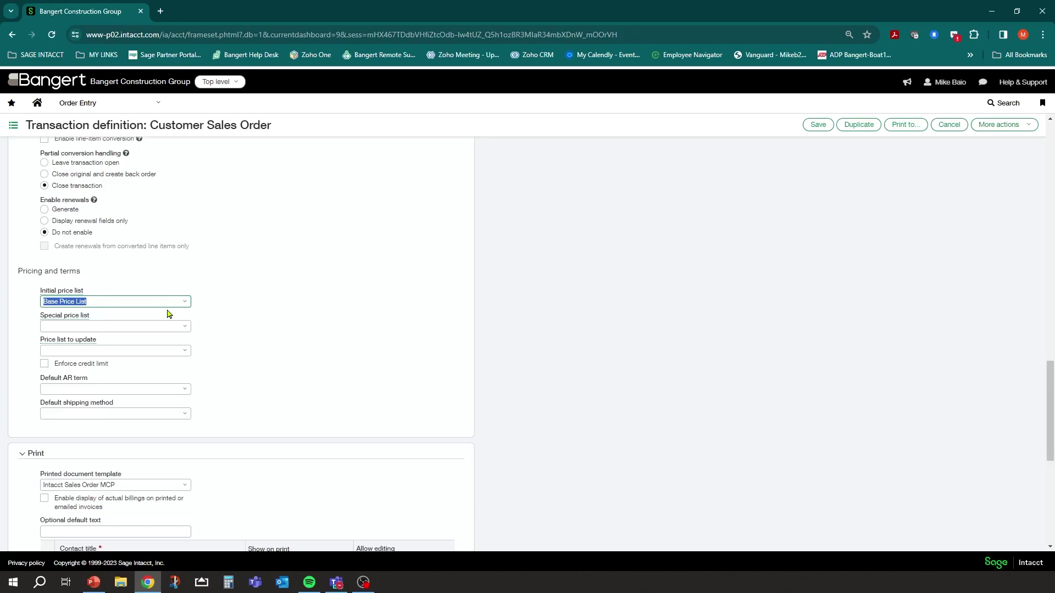
scroll(270, 332, "down", 1)
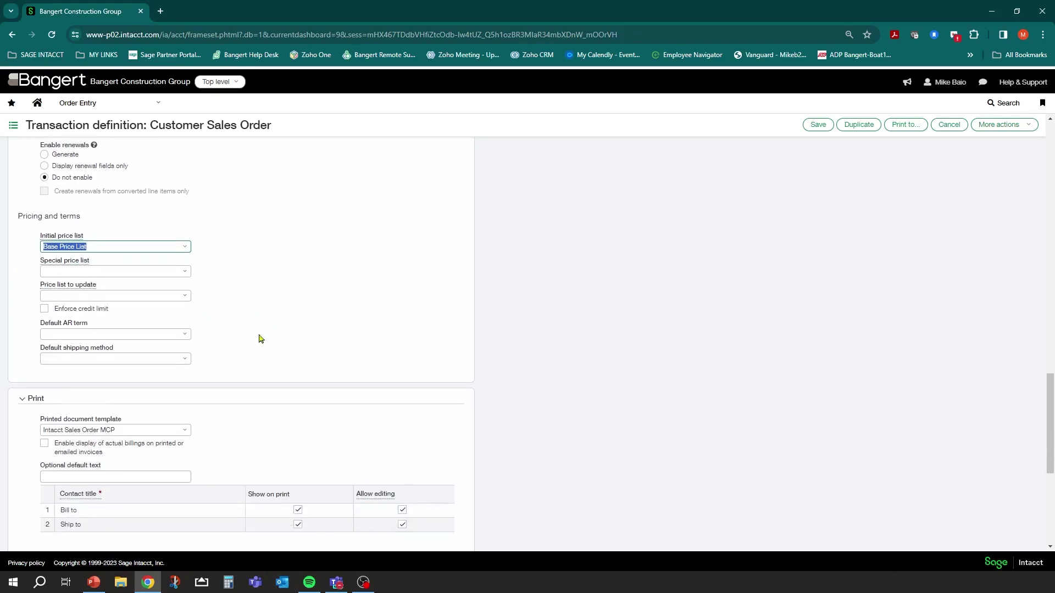
Check the Customer Sales Order's printed document template, contact print options and additional information settings.
left_click(141, 429)
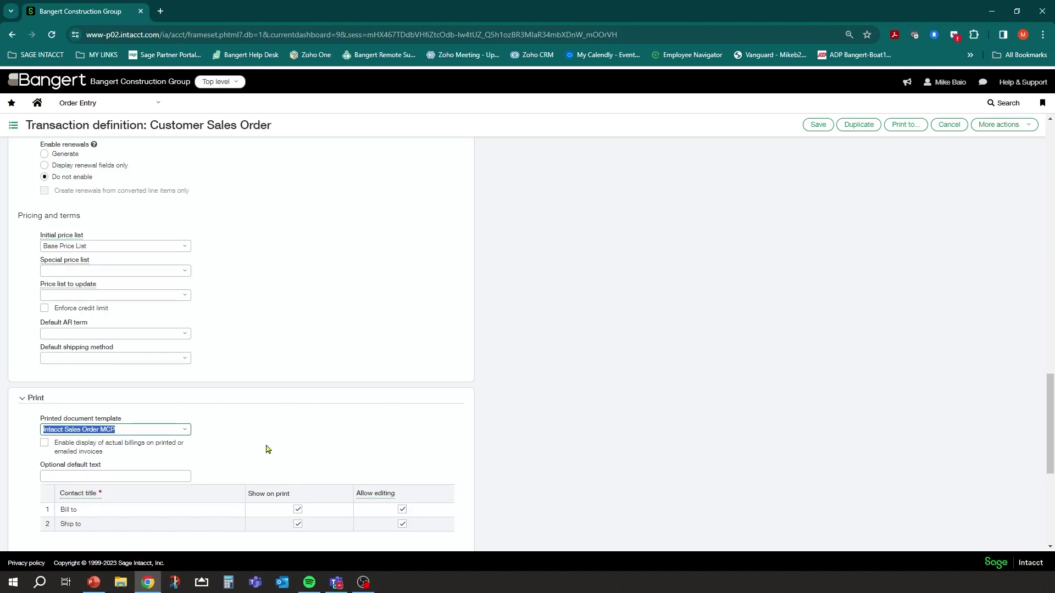
scroll(266, 448, "down", 3)
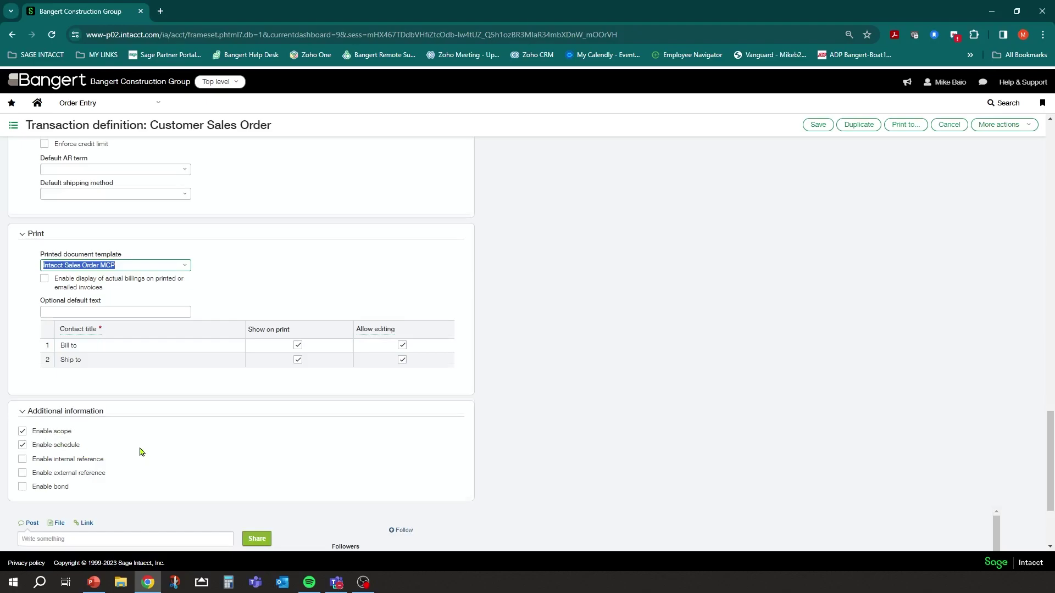
scroll(141, 452, "down", 2)
Inspect the Customer Sales Order's document permissions in the security configuration and its numbering sequence in the entity settings.
scroll(145, 362, "up", 10)
scroll(146, 366, "up", 10)
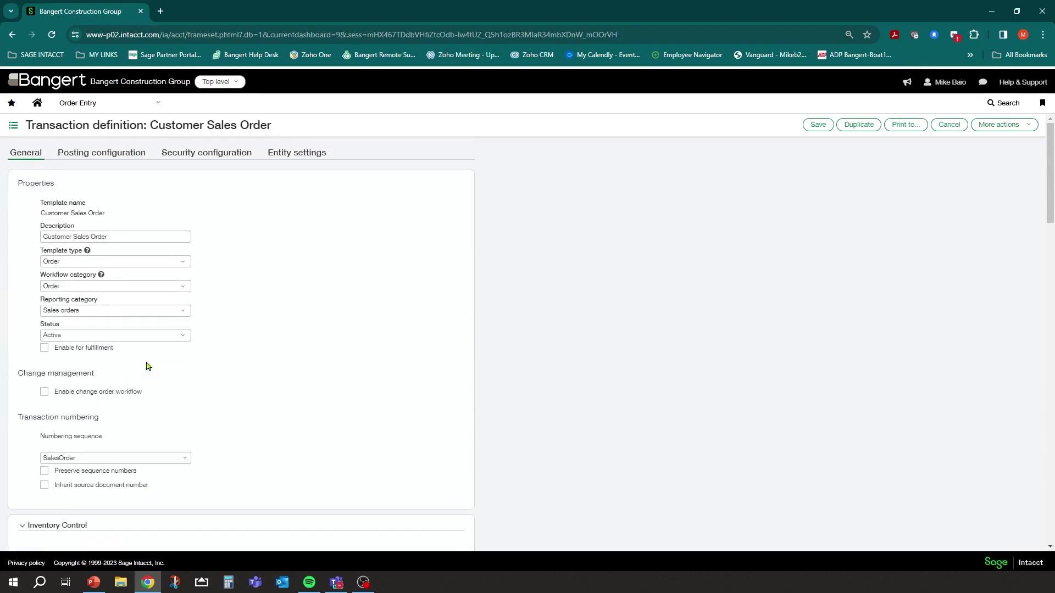
left_click(202, 156)
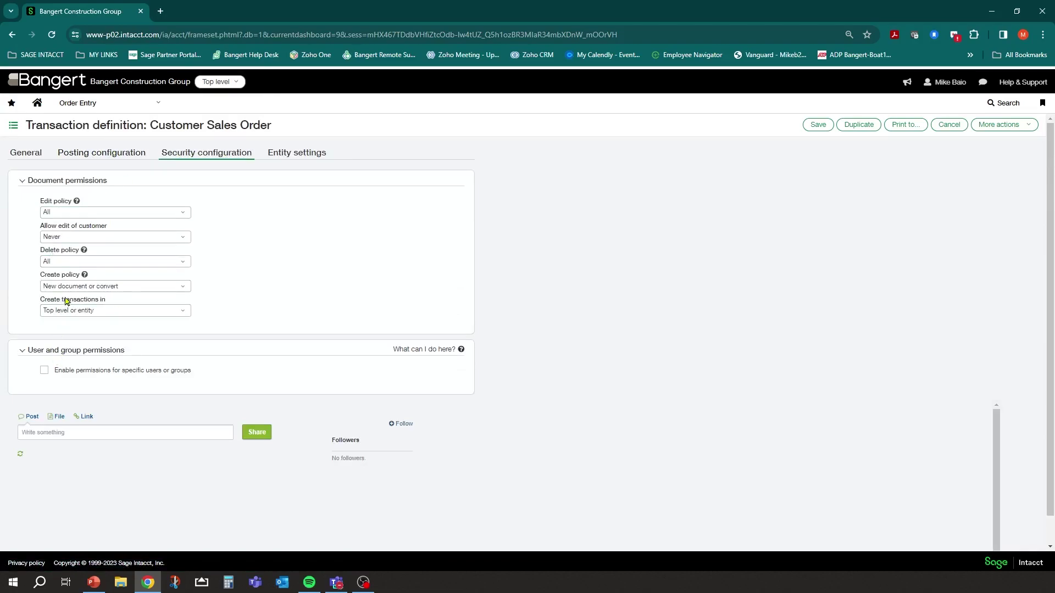
left_click(301, 154)
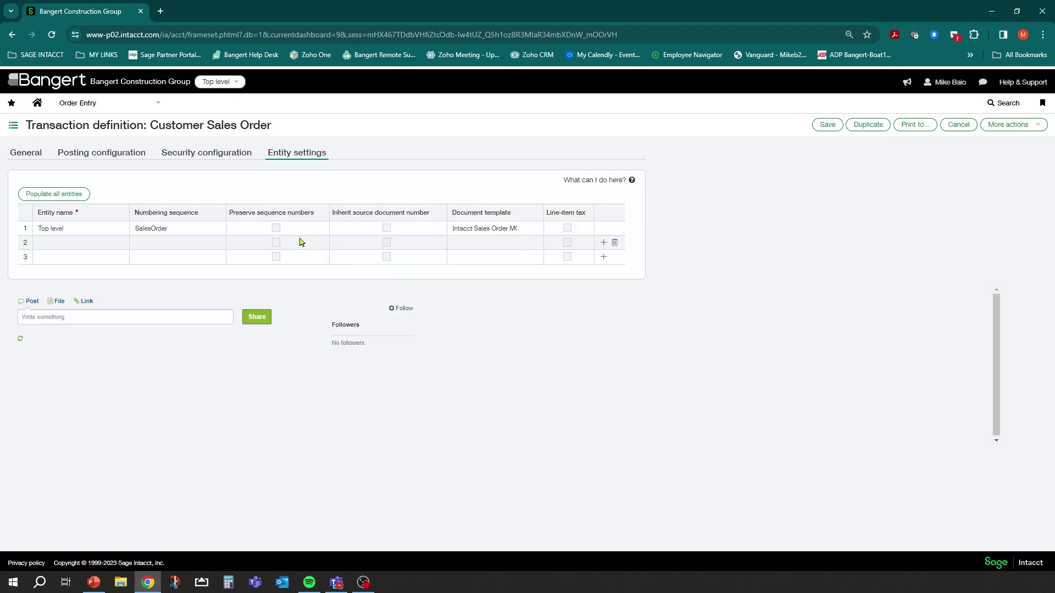
Save the Customer Sales Order definition and open the Sales Invoice transaction definition for editing.
left_click(827, 124)
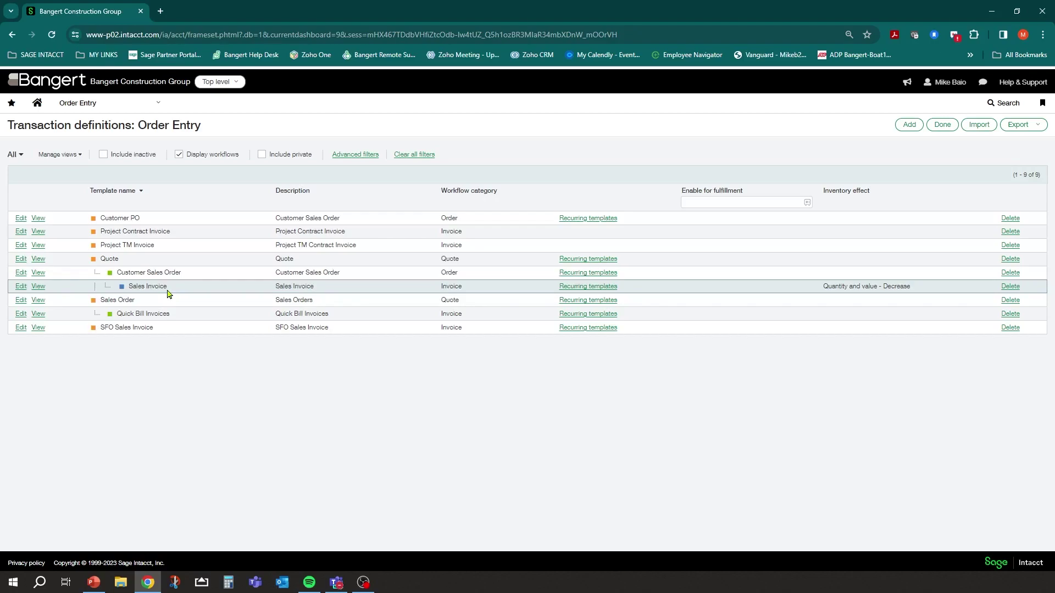
left_click(21, 287)
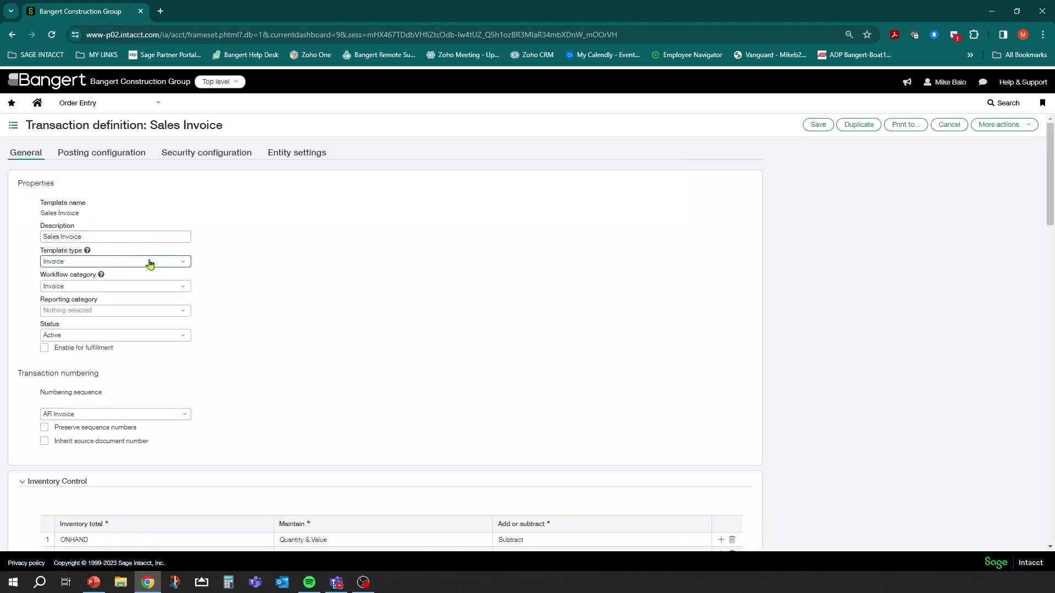
View the available numbering sequences for the Sales Invoice definition, keeping AR Invoice selected.
scroll(341, 296, "down", 2)
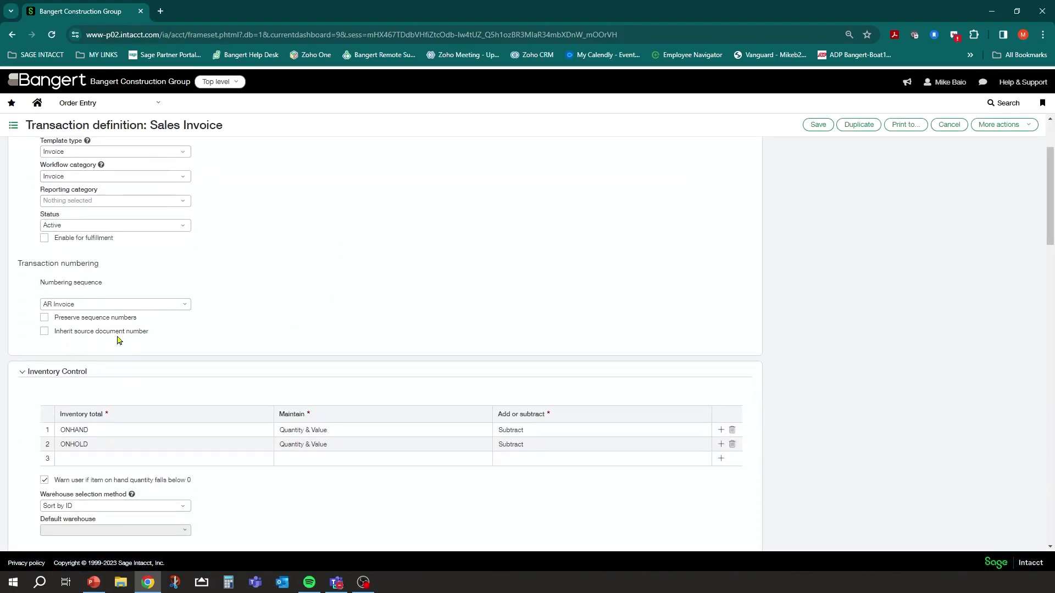
left_click(147, 306)
left_click(184, 311)
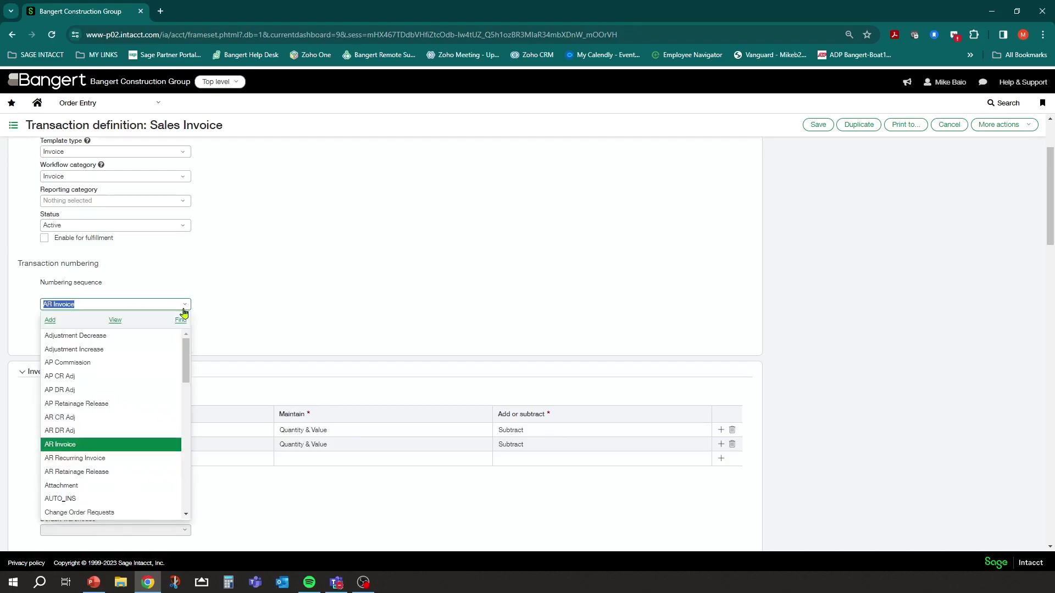
left_click(223, 299)
Examine how the Sales Invoice affects the ONHAND and ONHOLD inventory totals, and view its transaction subtotals.
scroll(224, 299, "down", 2)
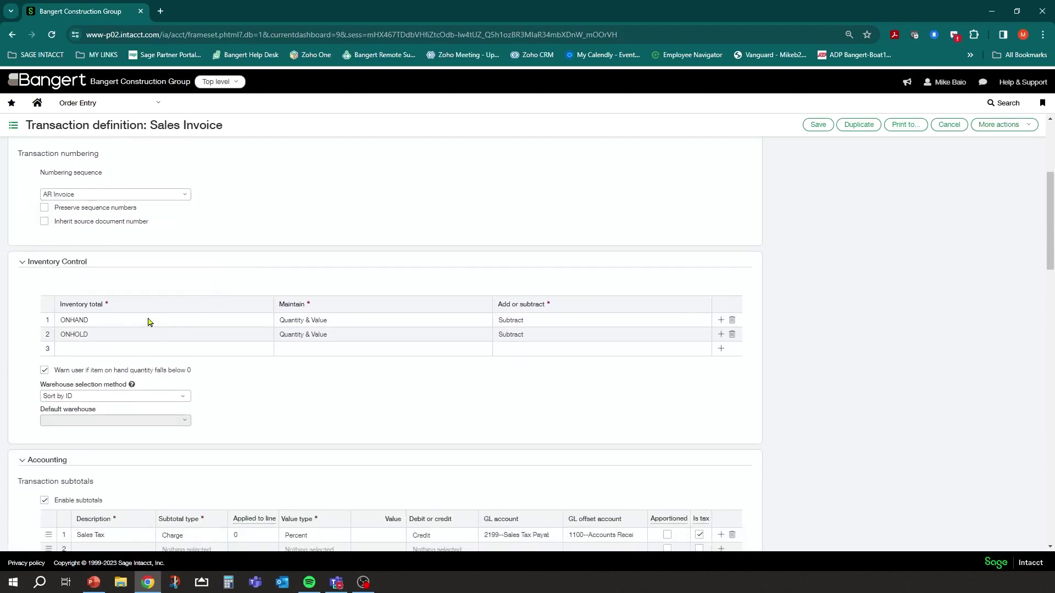
left_click(148, 322)
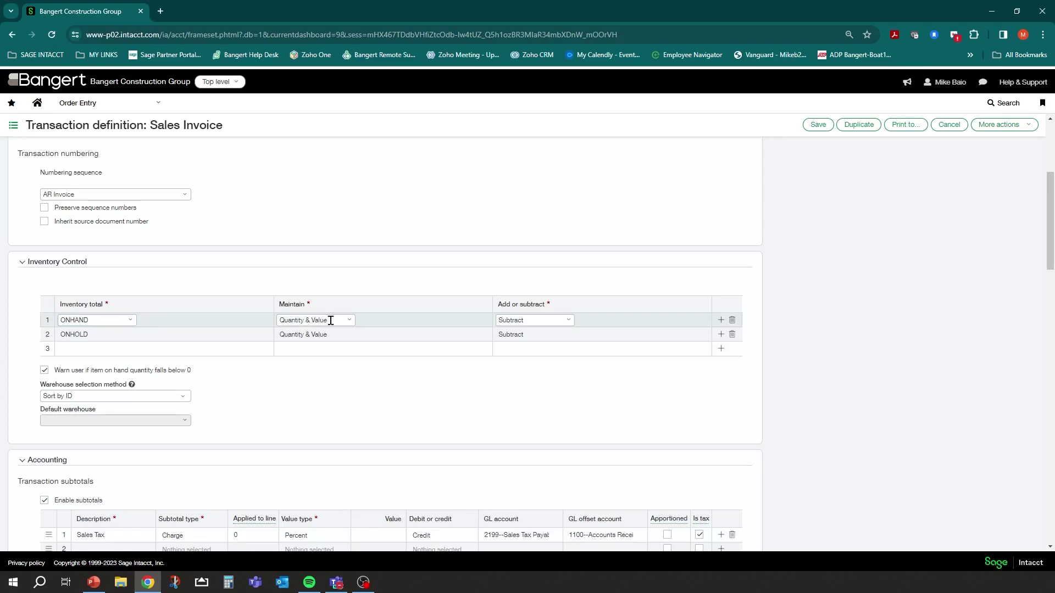
left_click(124, 334)
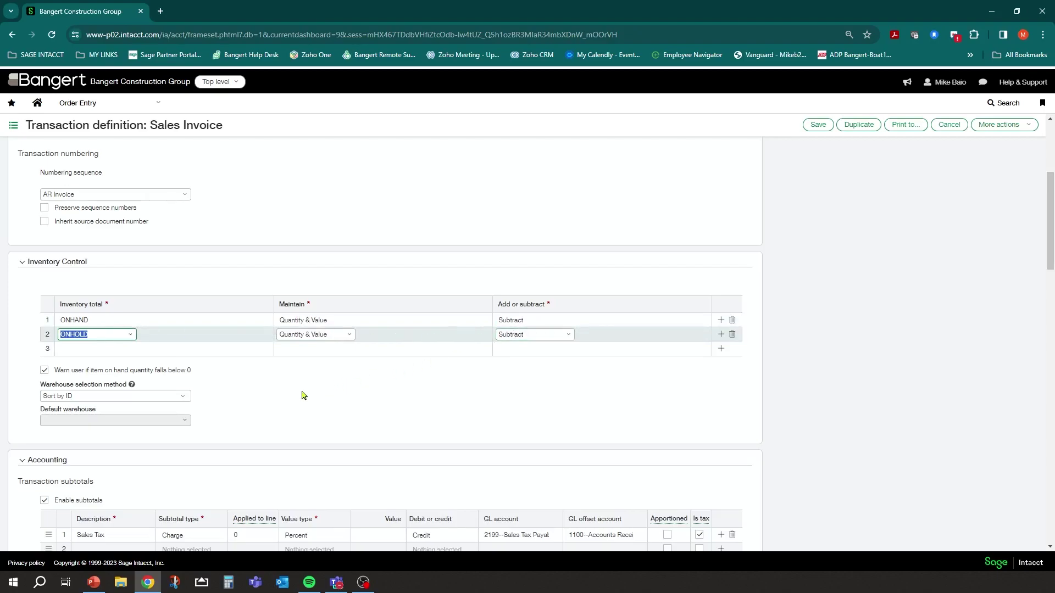
scroll(115, 408, "down", 2)
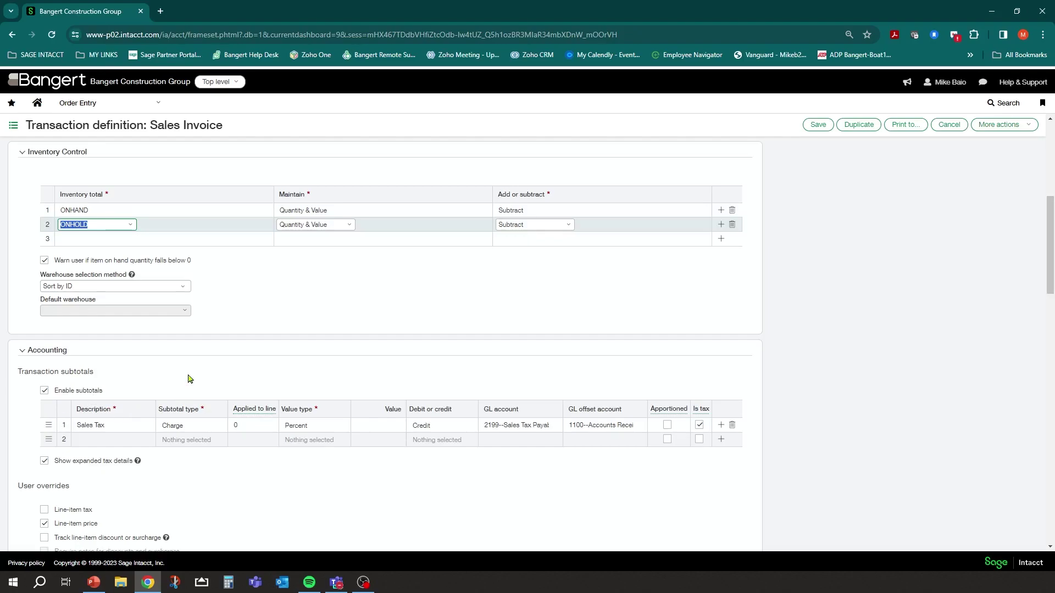
Examine the Sales Invoice's inventory totals, sales tax subtotal, user overrides and transaction posting settings, continuing to the transaction conversion table.
scroll(190, 379, "down", 2)
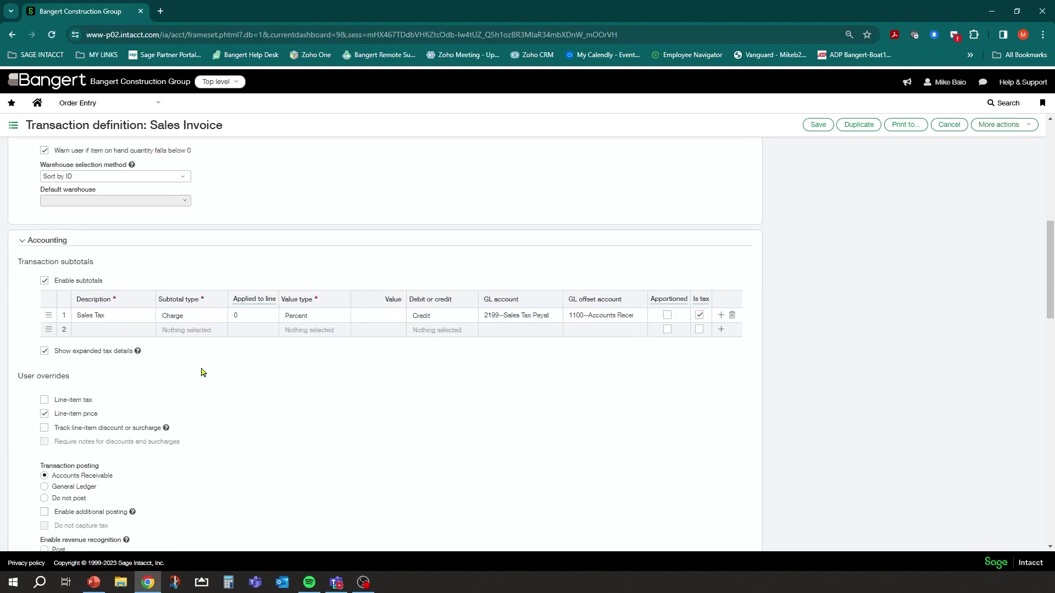
scroll(203, 373, "down", 2)
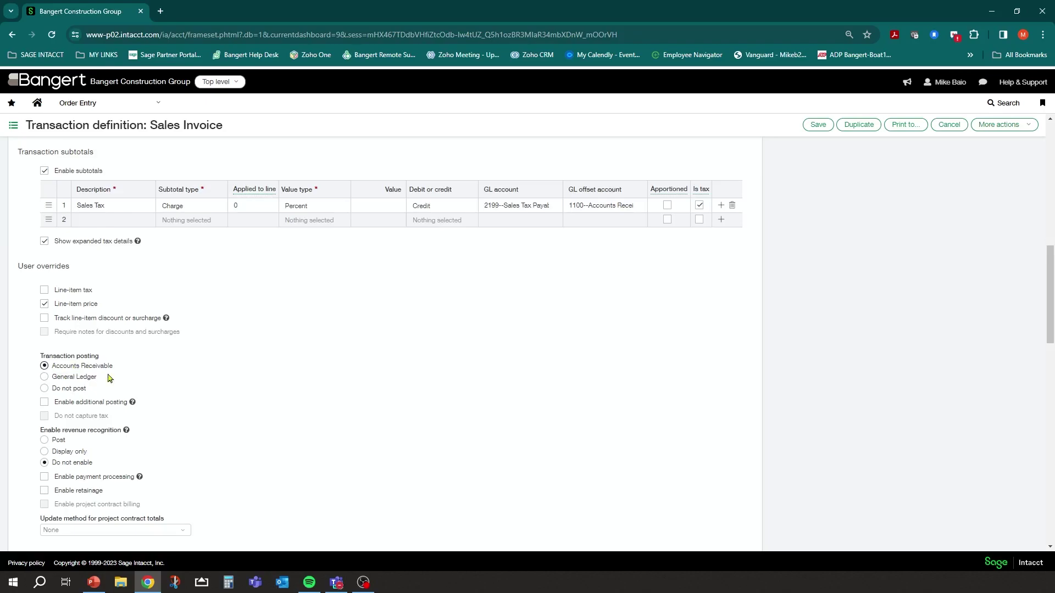
scroll(233, 379, "up", 10)
scroll(165, 366, "down", 3)
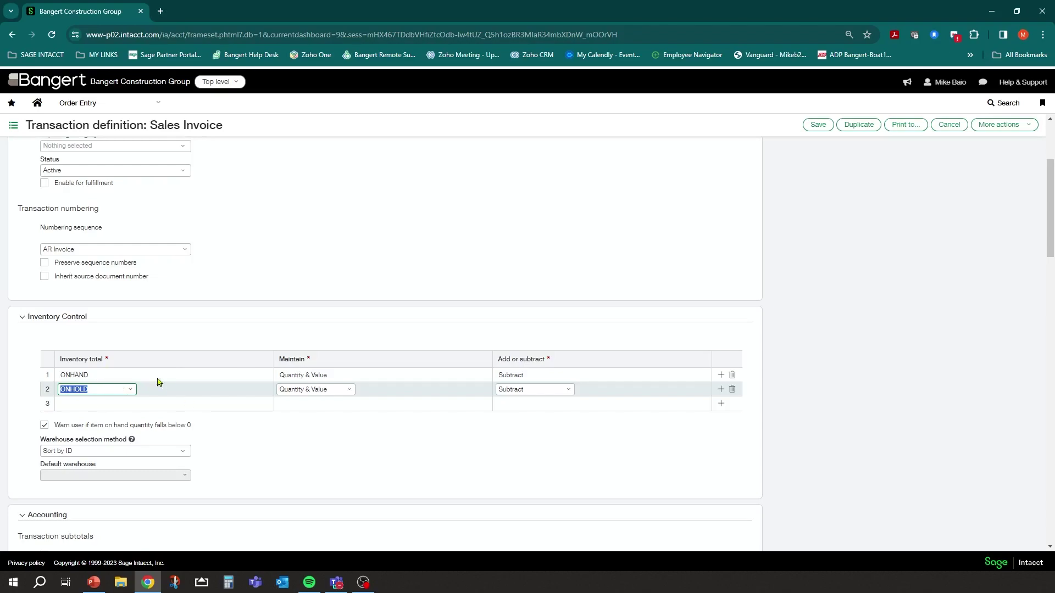
scroll(225, 394, "down", 2)
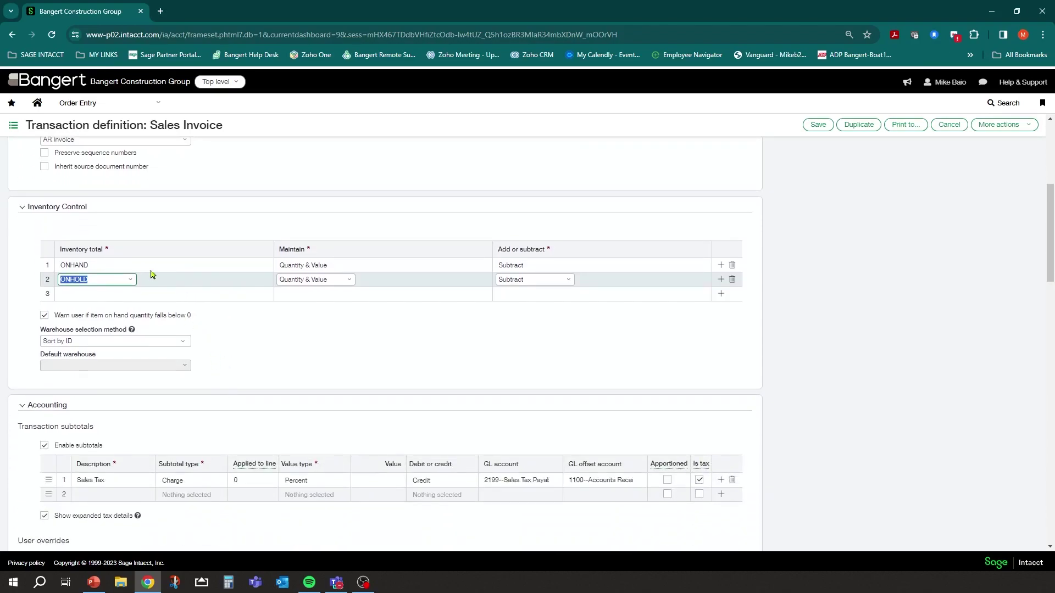
scroll(160, 277, "down", 4)
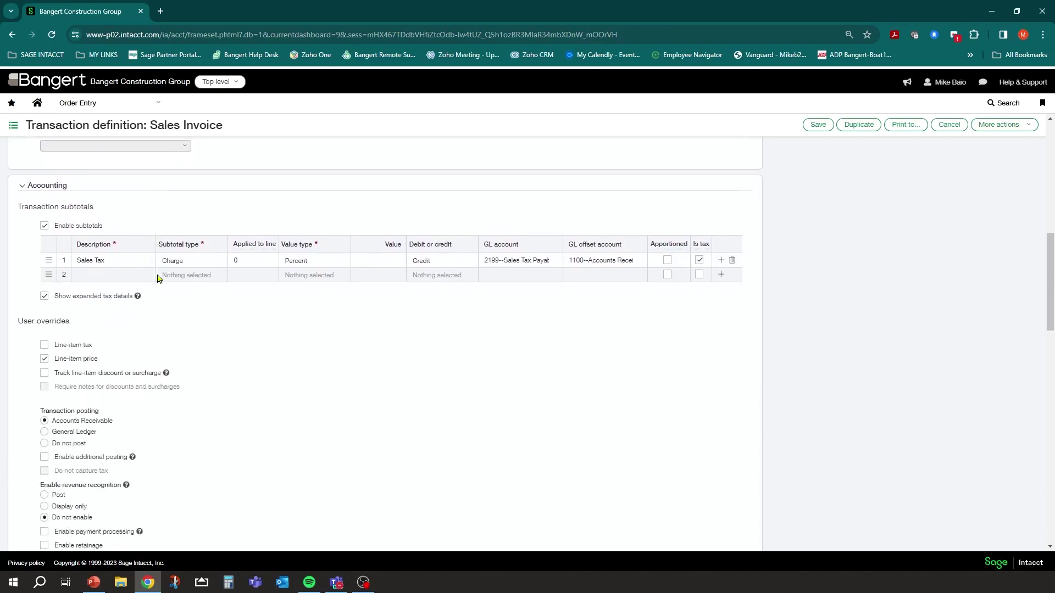
scroll(160, 277, "down", 2)
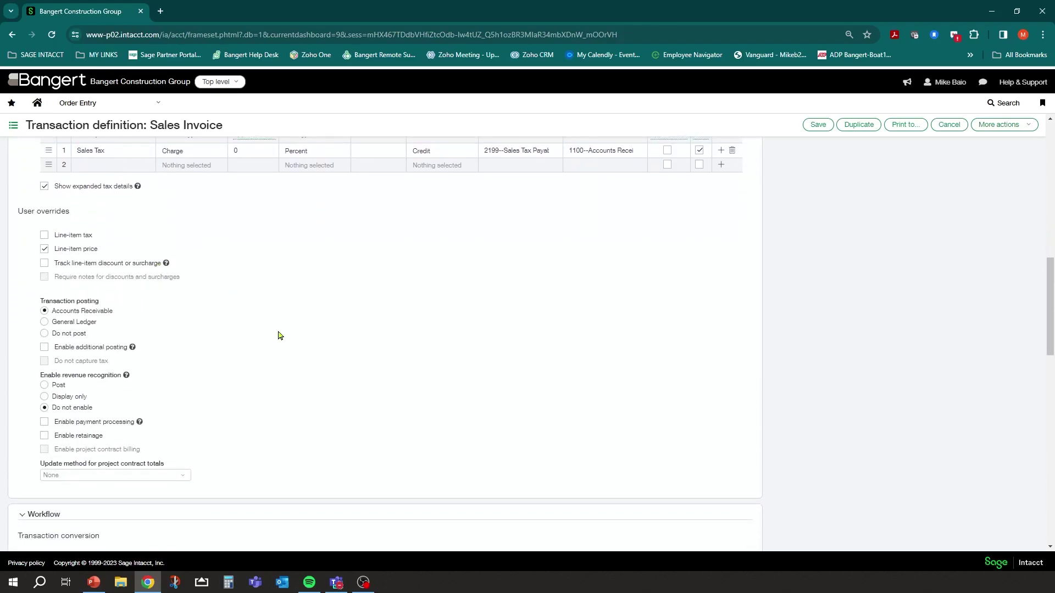
scroll(282, 336, "down", 2)
scroll(307, 338, "down", 2)
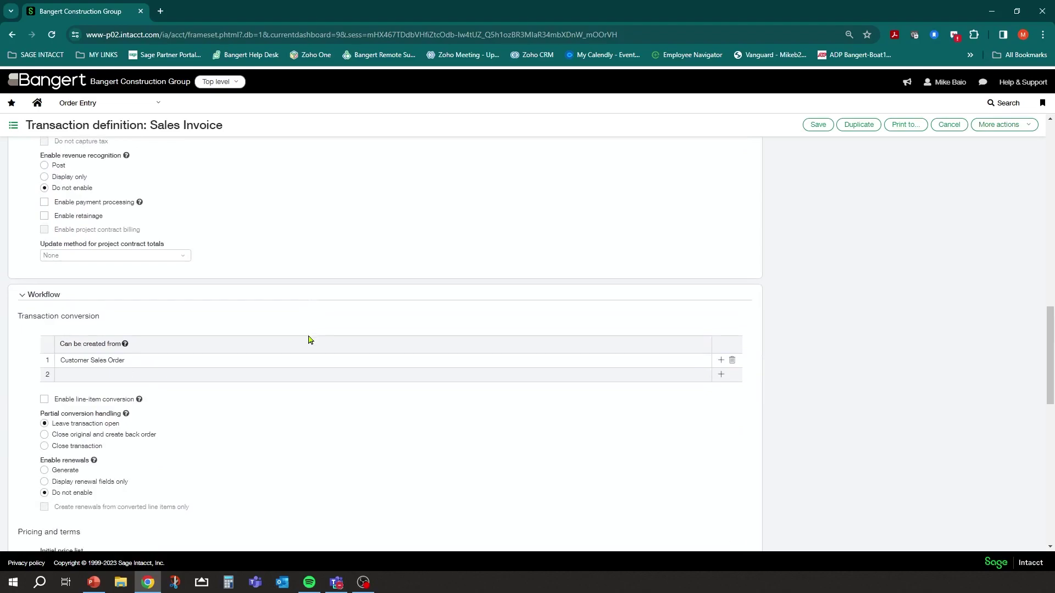
Try adding Quote as a second transaction the Sales Invoice can be created from, and clear that entry, keeping Customer Sales Order.
left_click(148, 363)
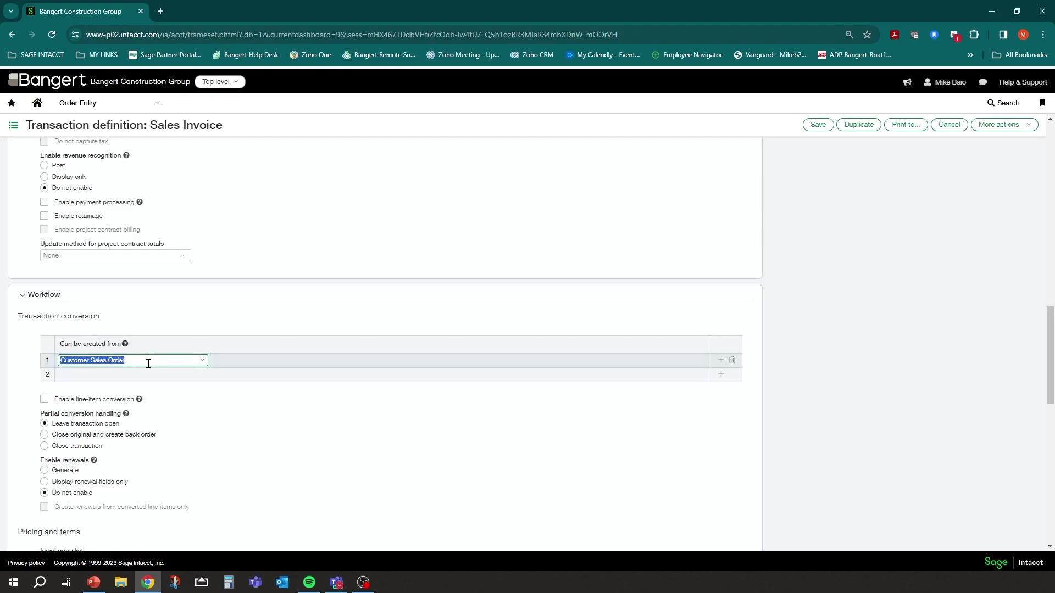
left_click(150, 376)
type("q")
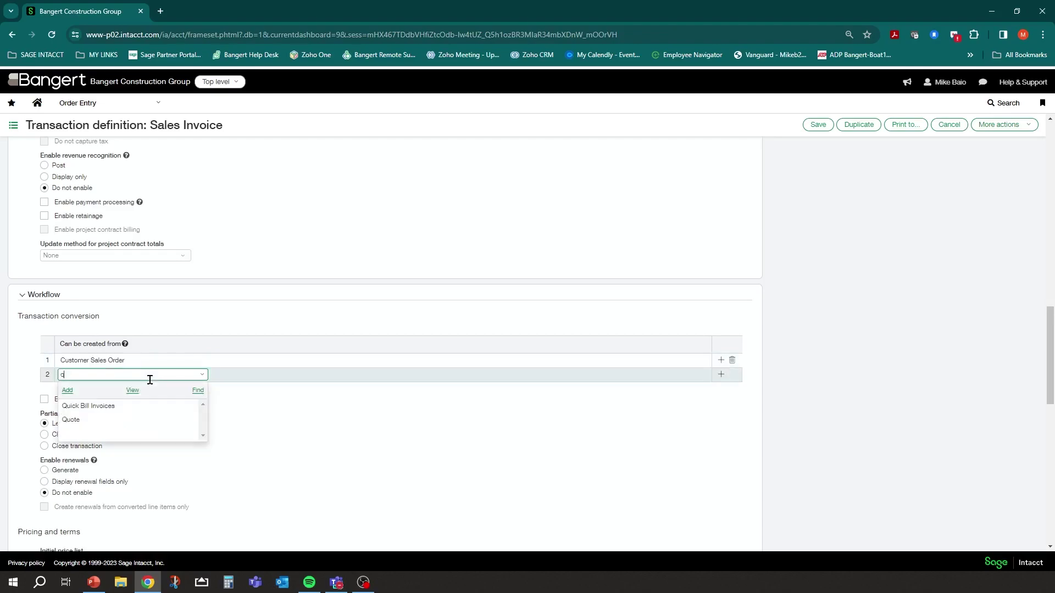
left_click(79, 420)
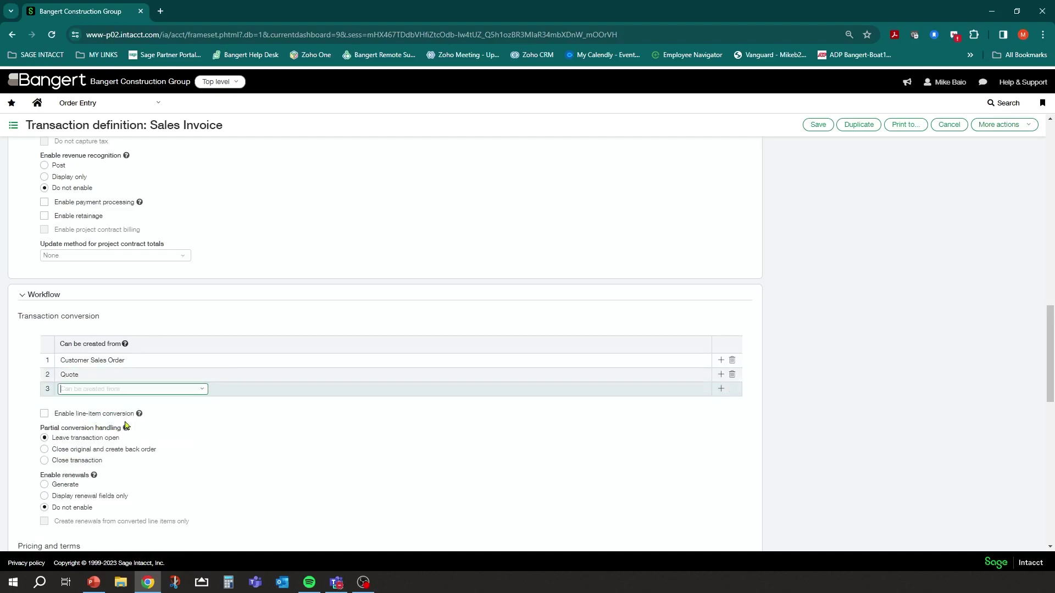
left_click(92, 376)
key("BackSpace")
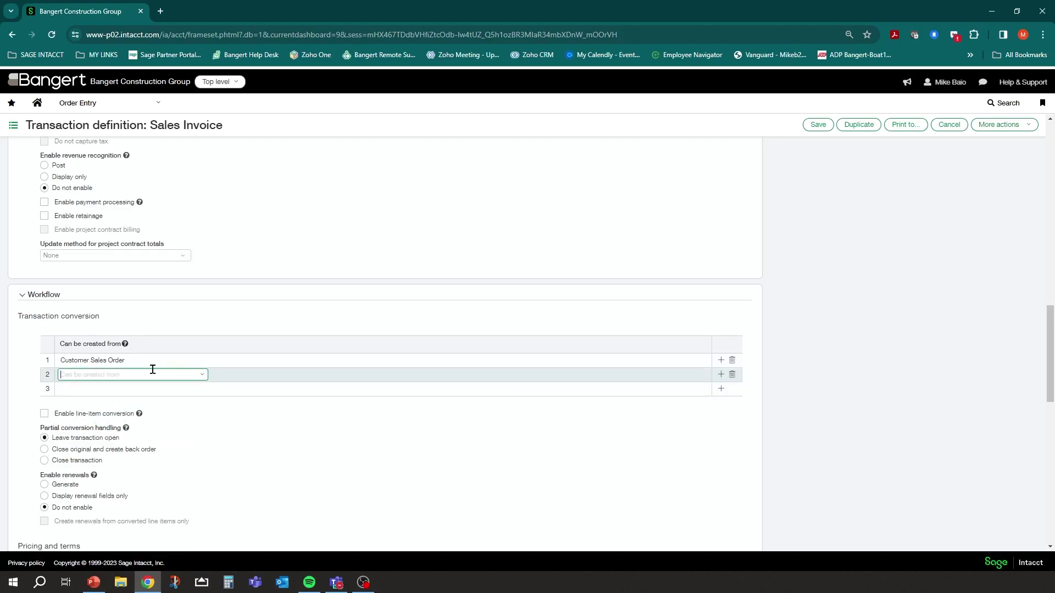
left_click(161, 358)
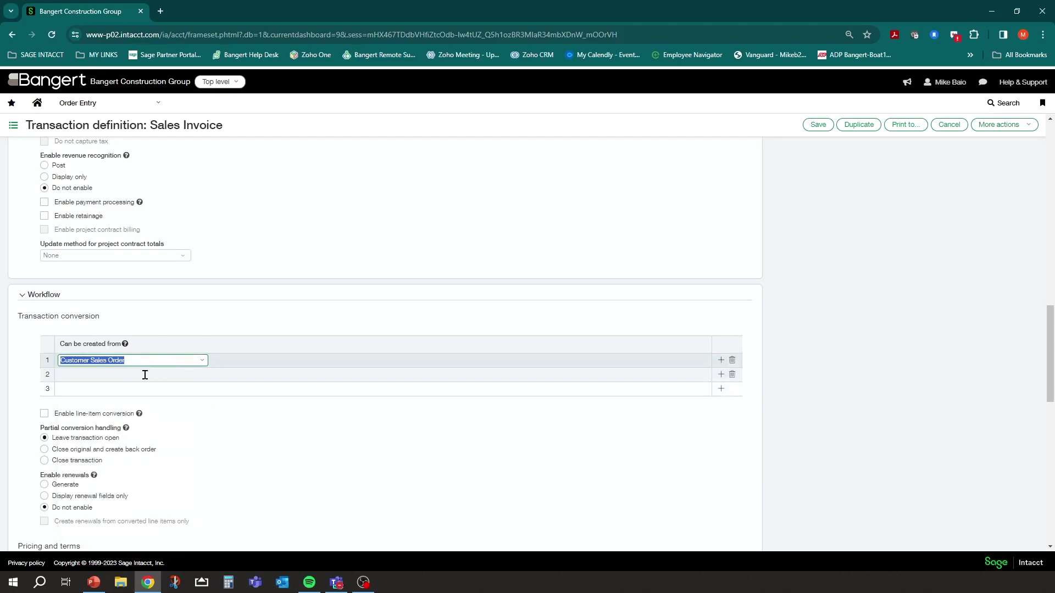
left_click(144, 373)
left_click(141, 360)
Review the Sales Invoice's partial conversion handling, pricing and terms, printed document template and additional information options.
scroll(218, 420, "down", 1)
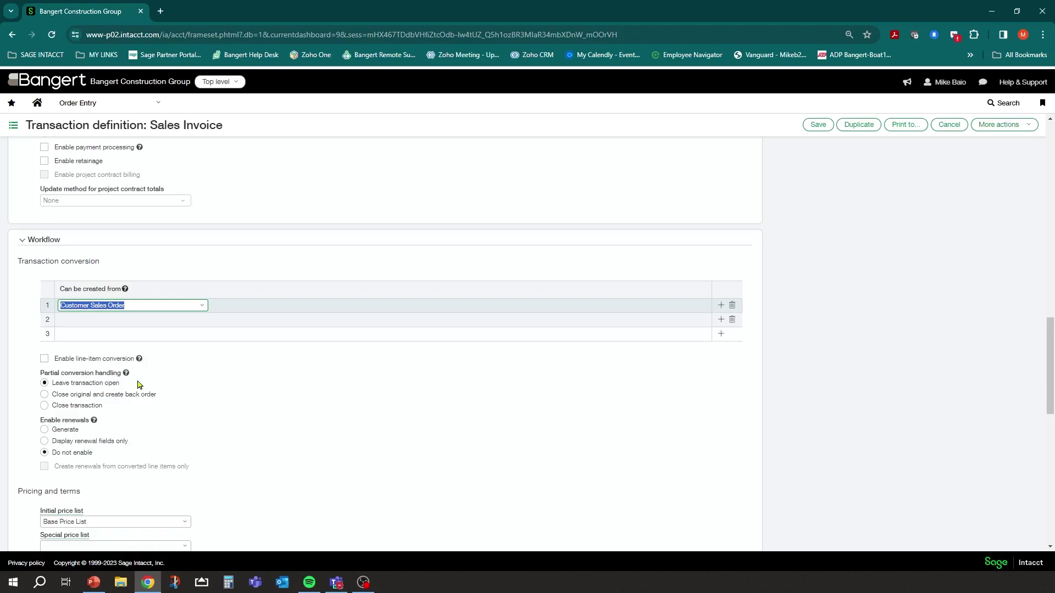
scroll(253, 388, "down", 2)
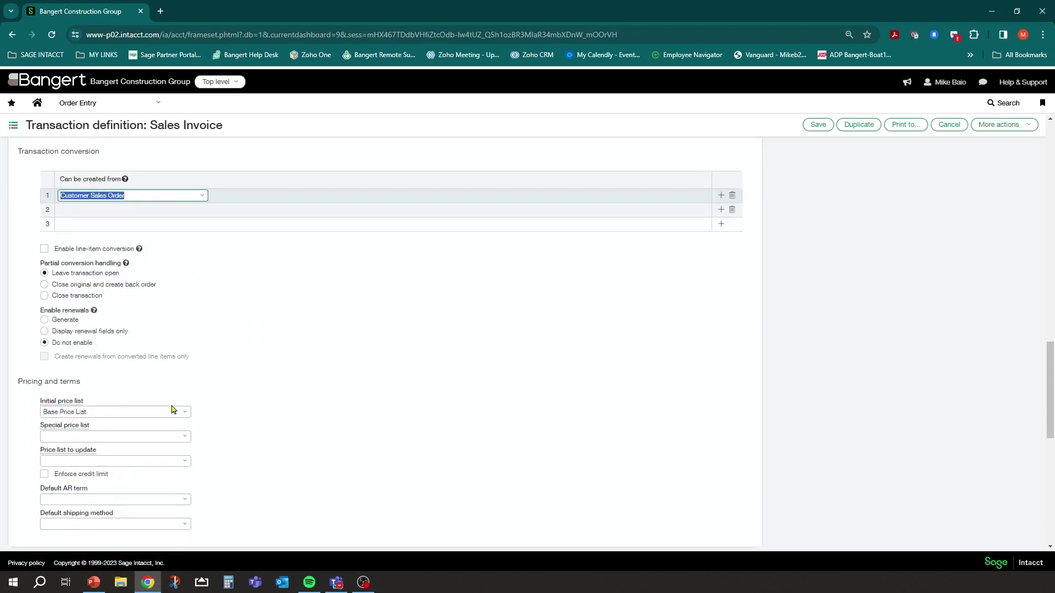
scroll(134, 406, "down", 4)
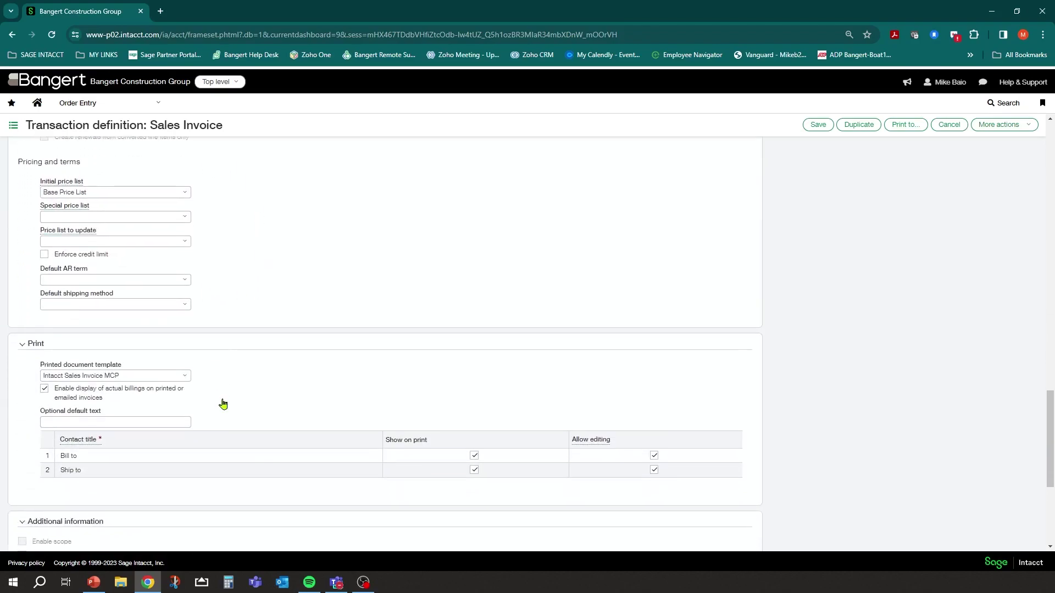
left_click(140, 378)
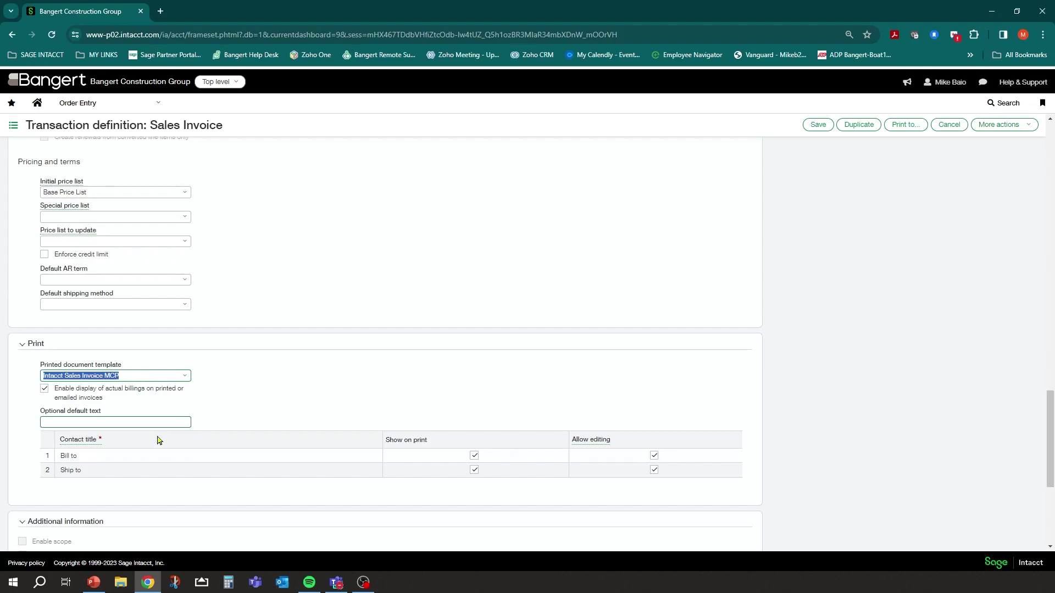
scroll(233, 464, "down", 2)
scroll(77, 474, "down", 1)
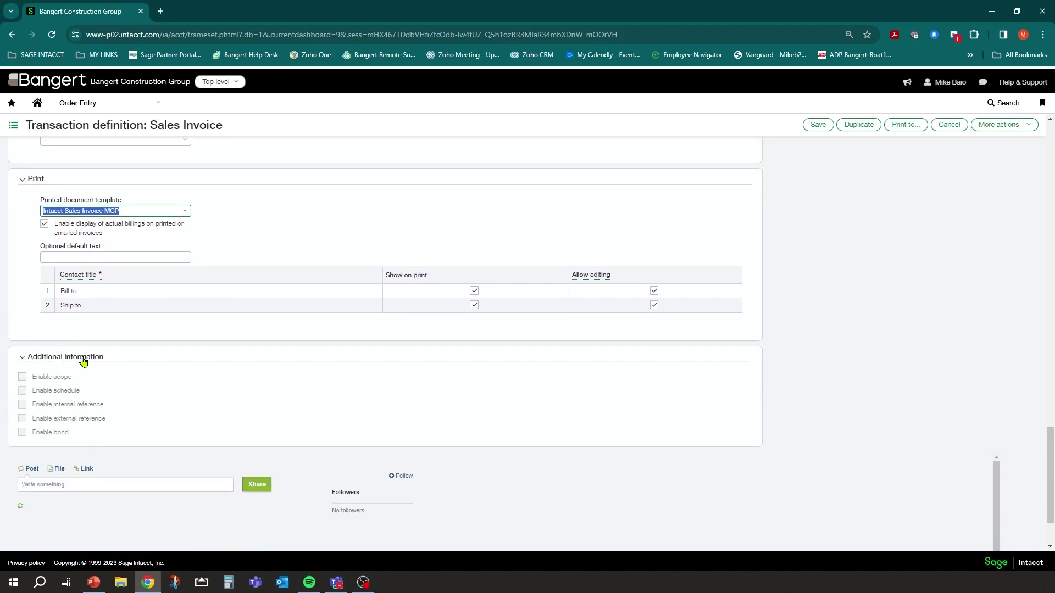
Examine the AR account mapping in the Sales Invoice's posting configuration, comparing the revenue accounts for the Contract Price and Material item GL groups.
scroll(85, 360, "up", 3)
scroll(88, 360, "up", 20)
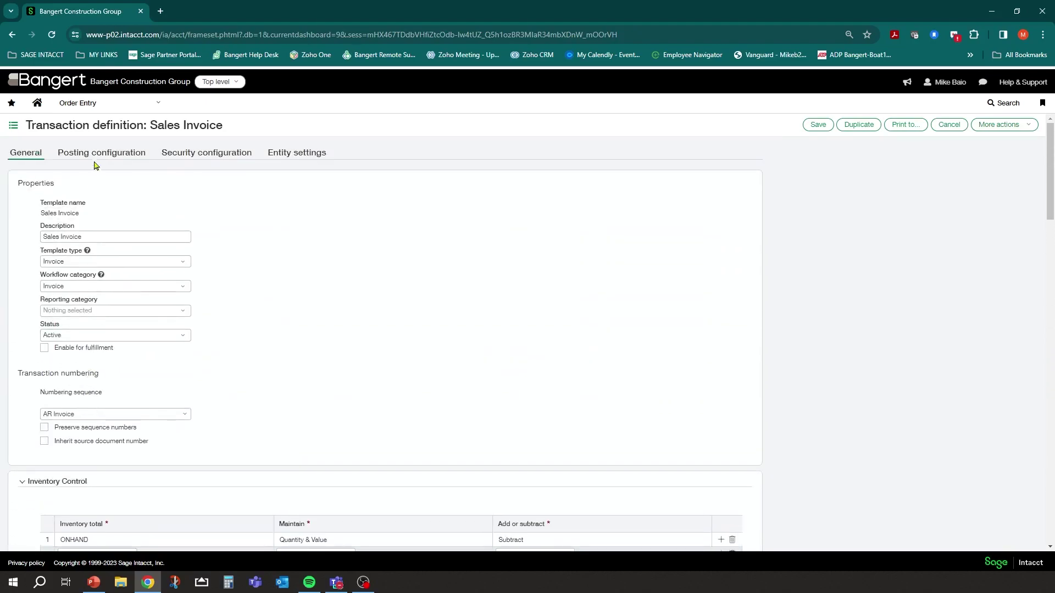
left_click(122, 155)
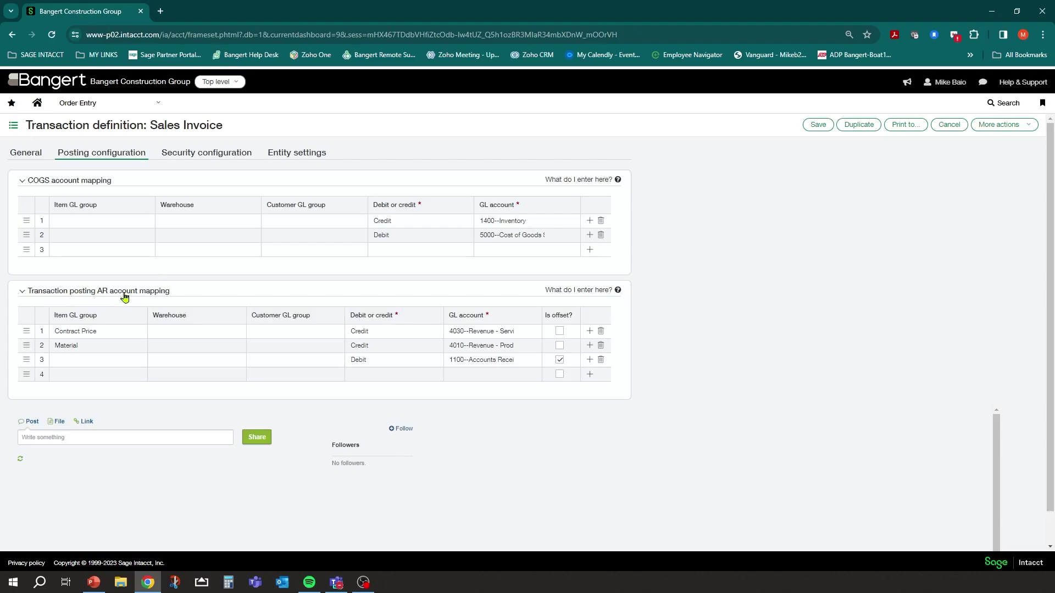
left_click(112, 331)
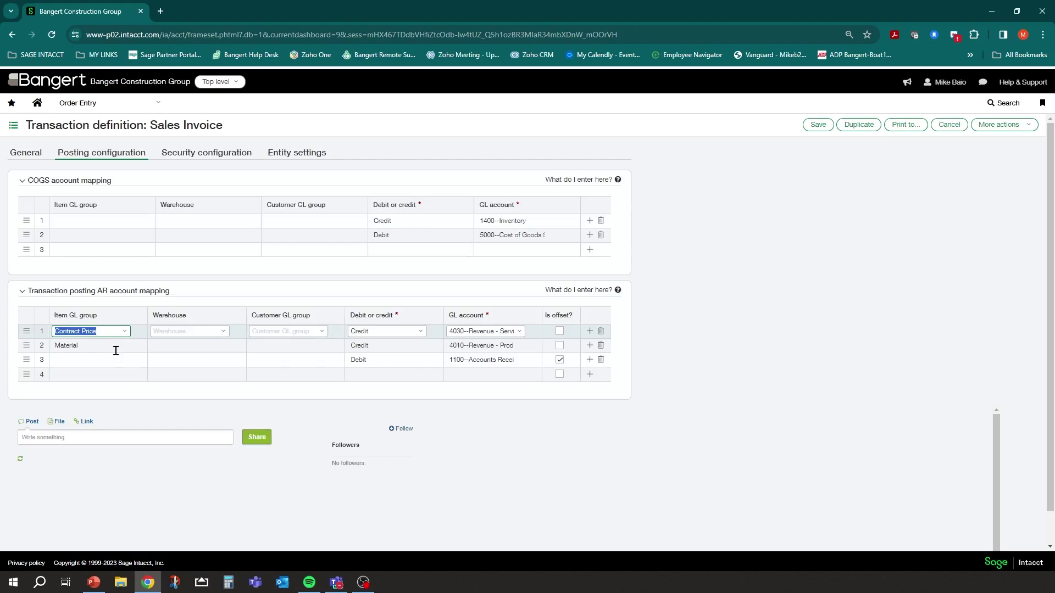
left_click(116, 350)
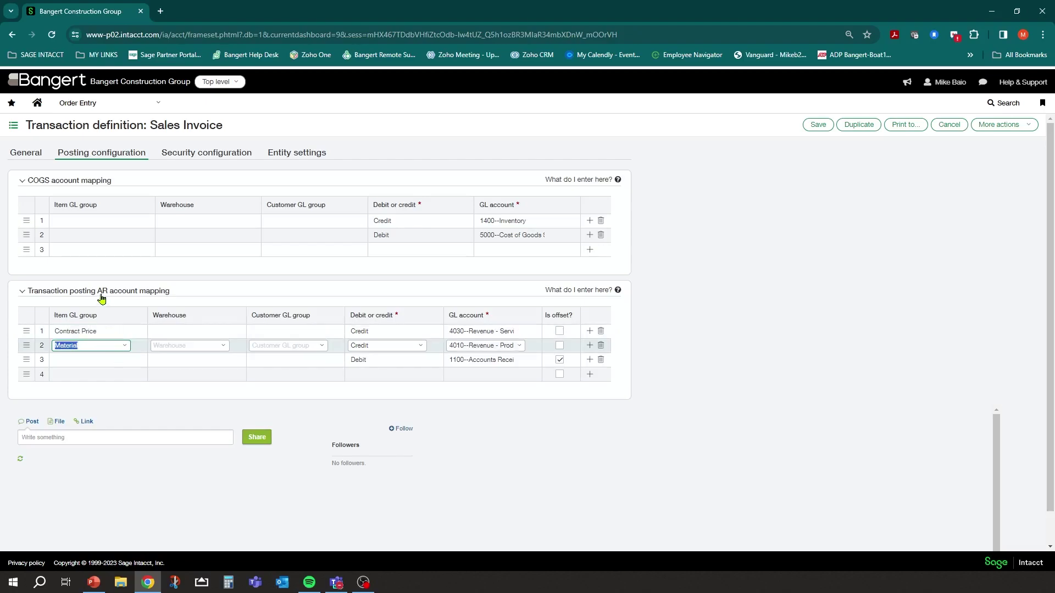
left_click(96, 347)
left_click(471, 345)
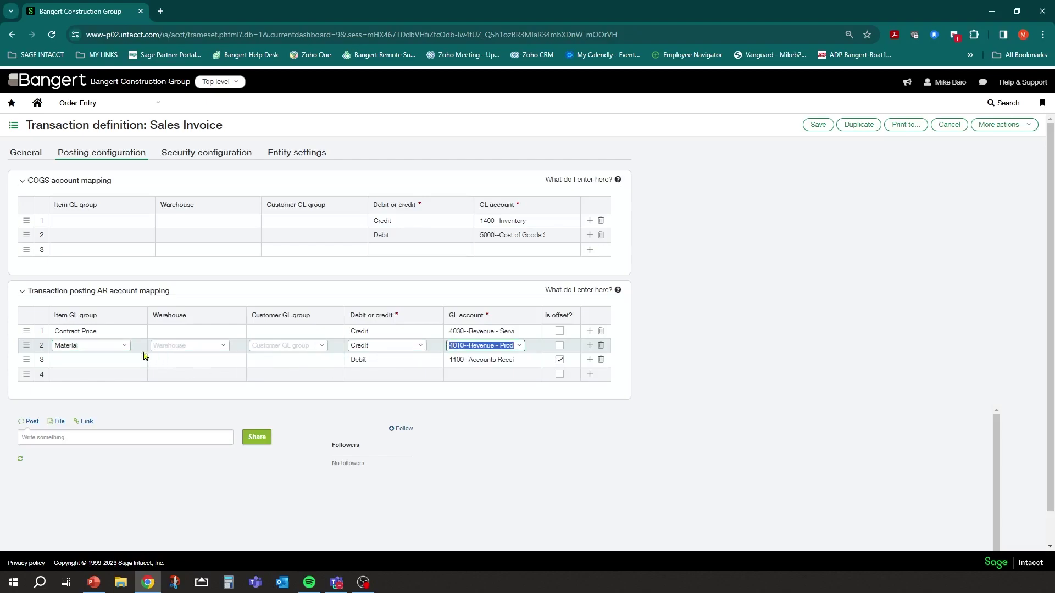
left_click(109, 333)
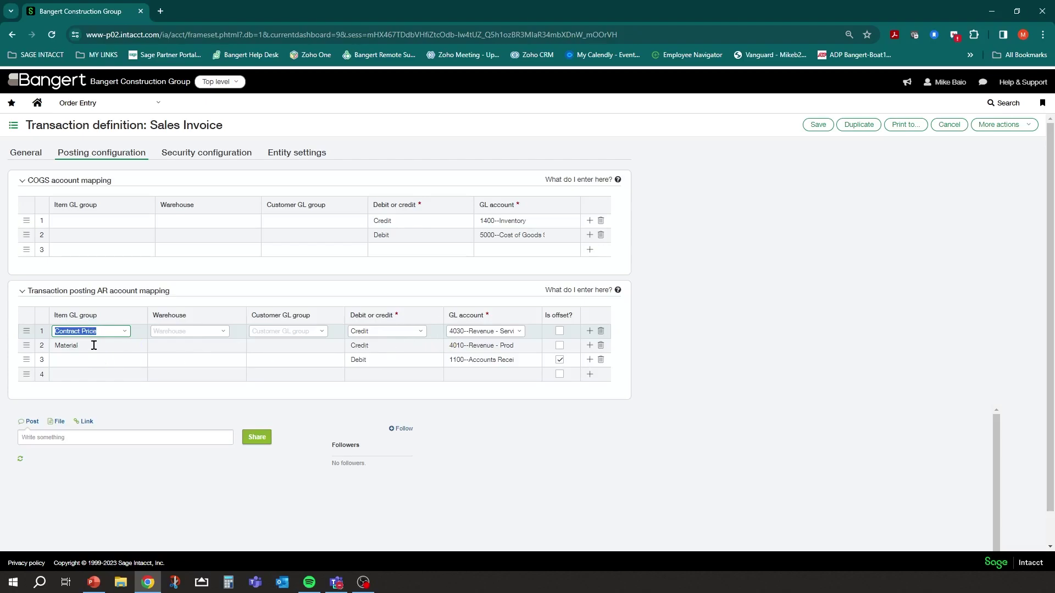
left_click(484, 331)
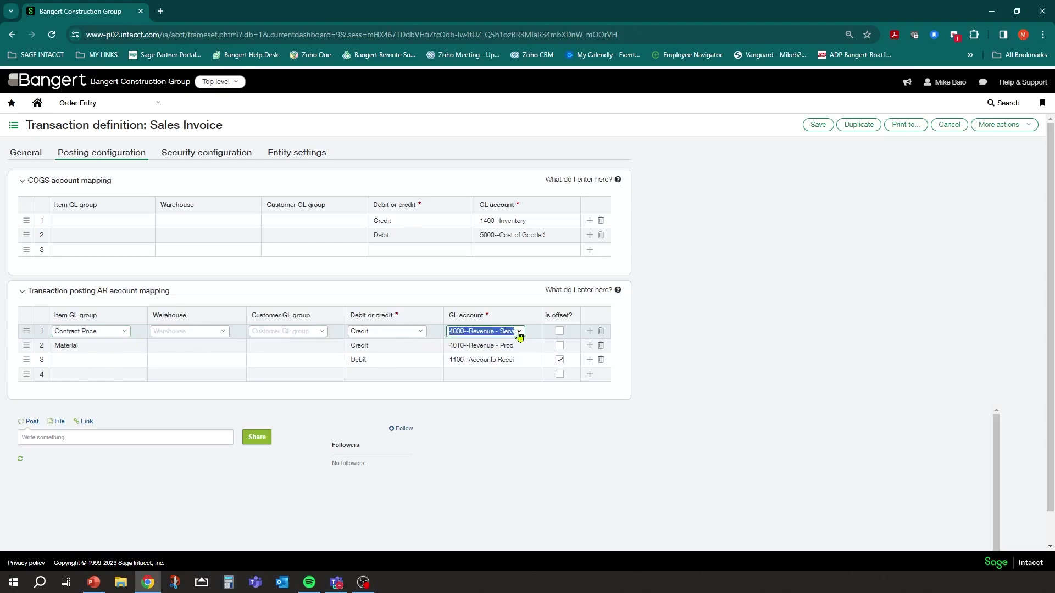
left_click(91, 346)
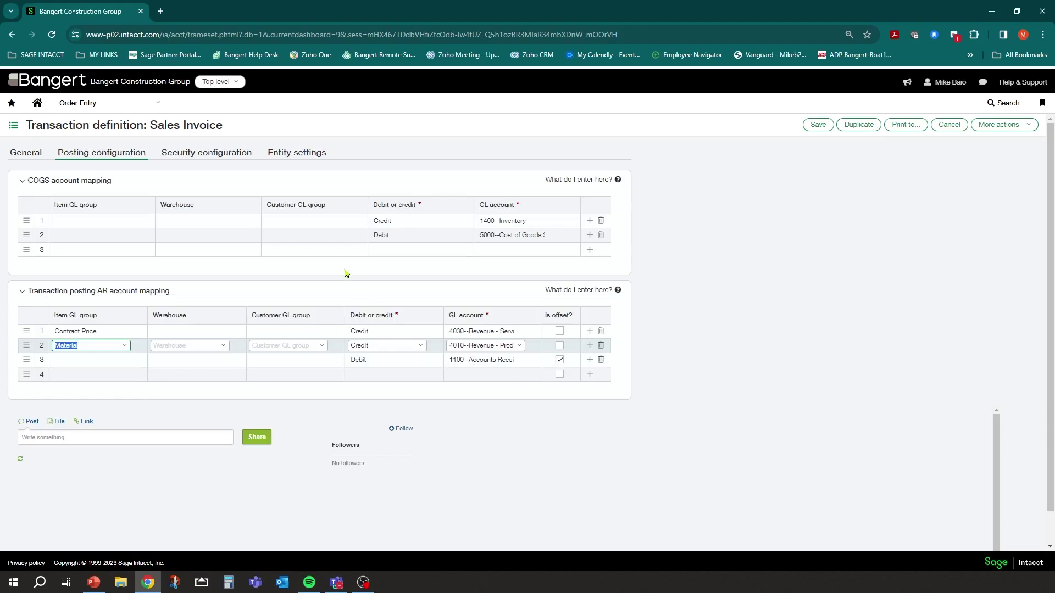
Inspect the COGS account mapping's credit and debit lines, including the available GL accounts and the item GL group field.
left_click(402, 221)
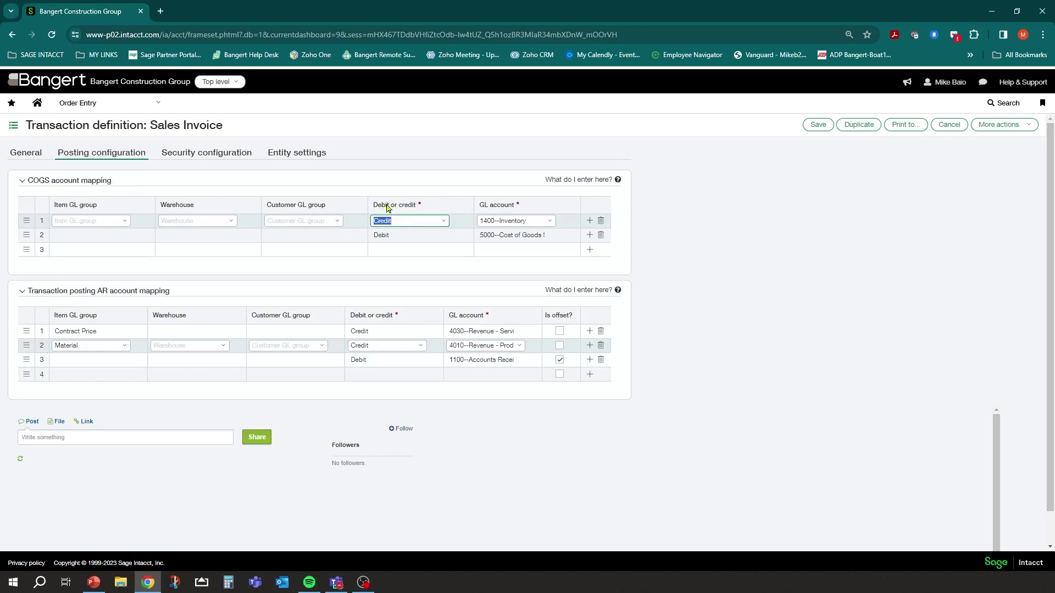
left_click(404, 237)
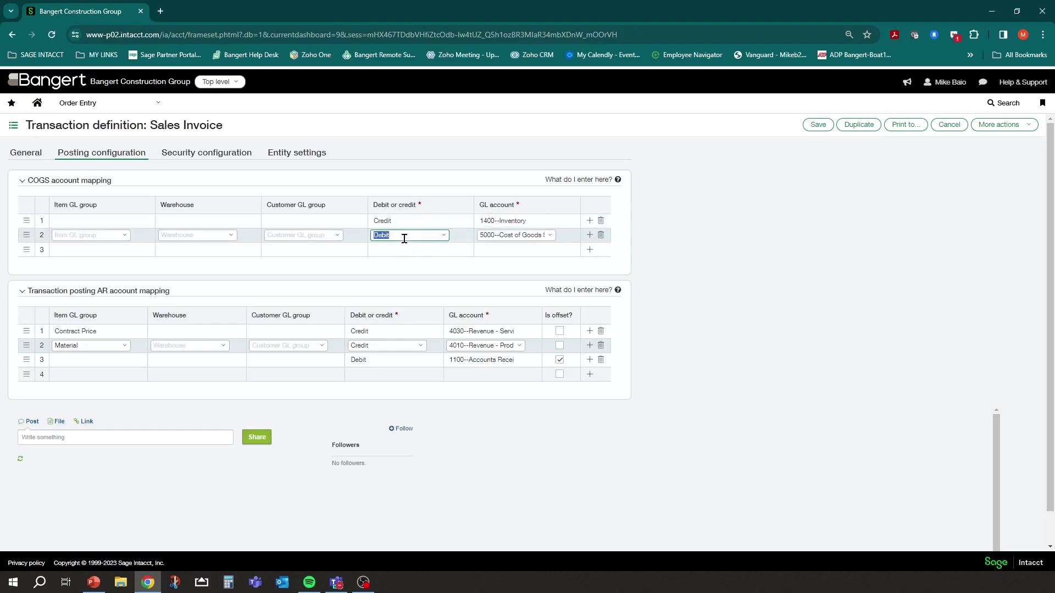
left_click(534, 233)
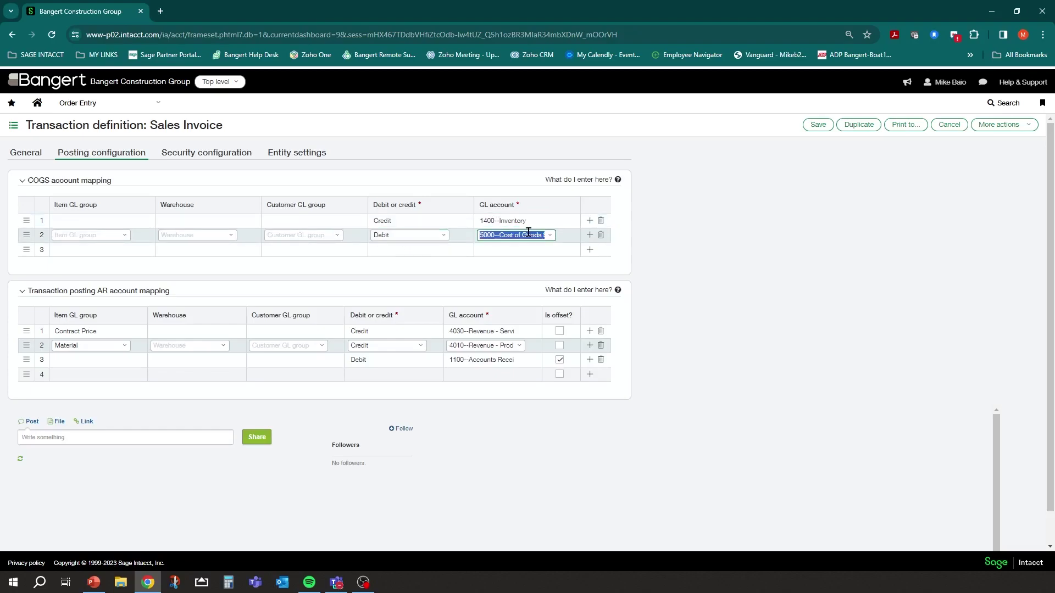
left_click(549, 235)
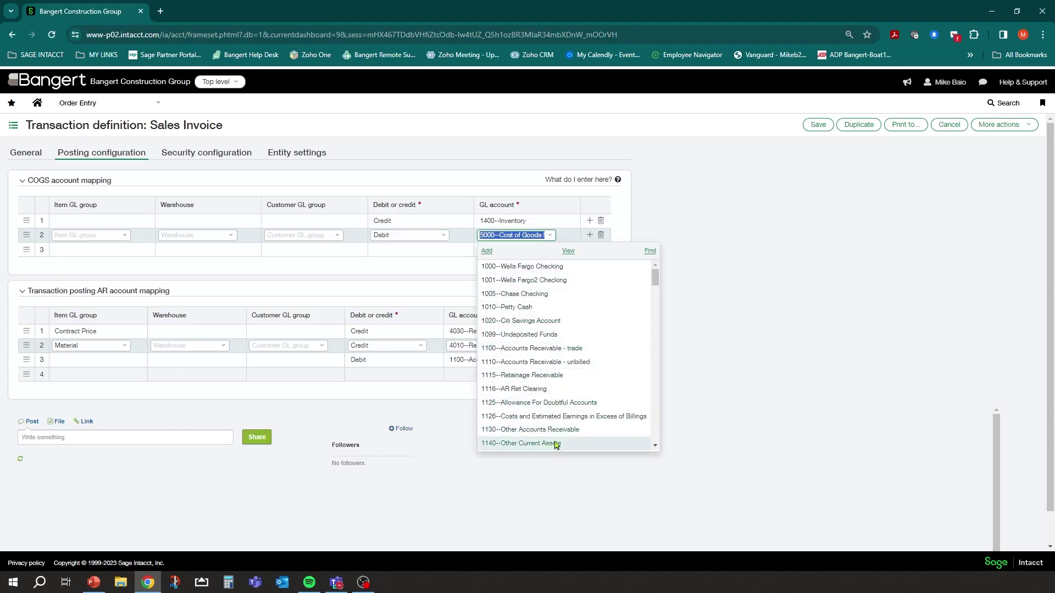
left_click(690, 216)
left_click(104, 220)
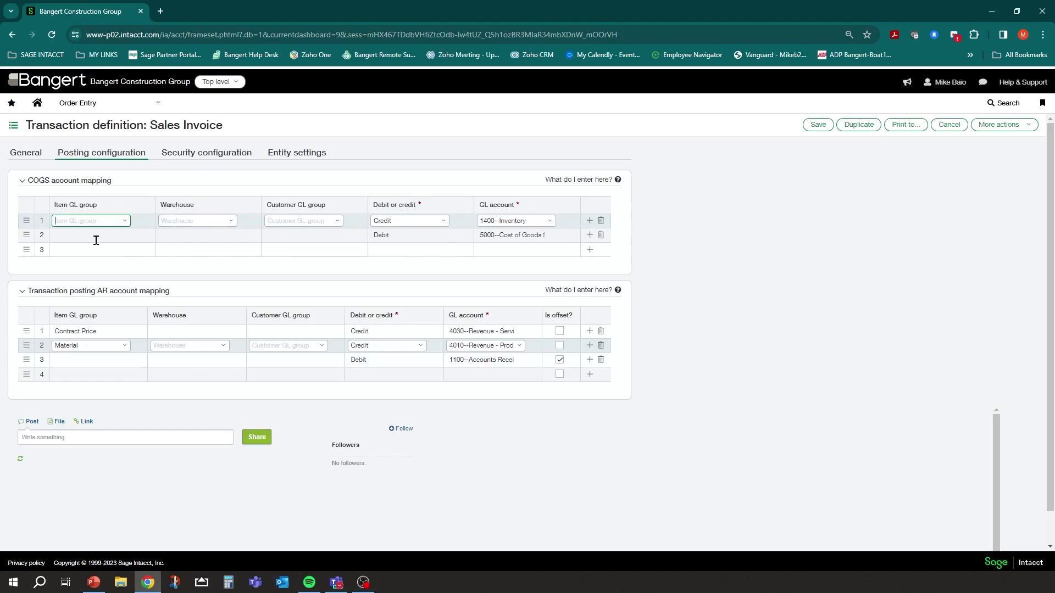
Check the Sales Invoice's document permissions and entity settings, and save the transaction definition.
left_click(212, 153)
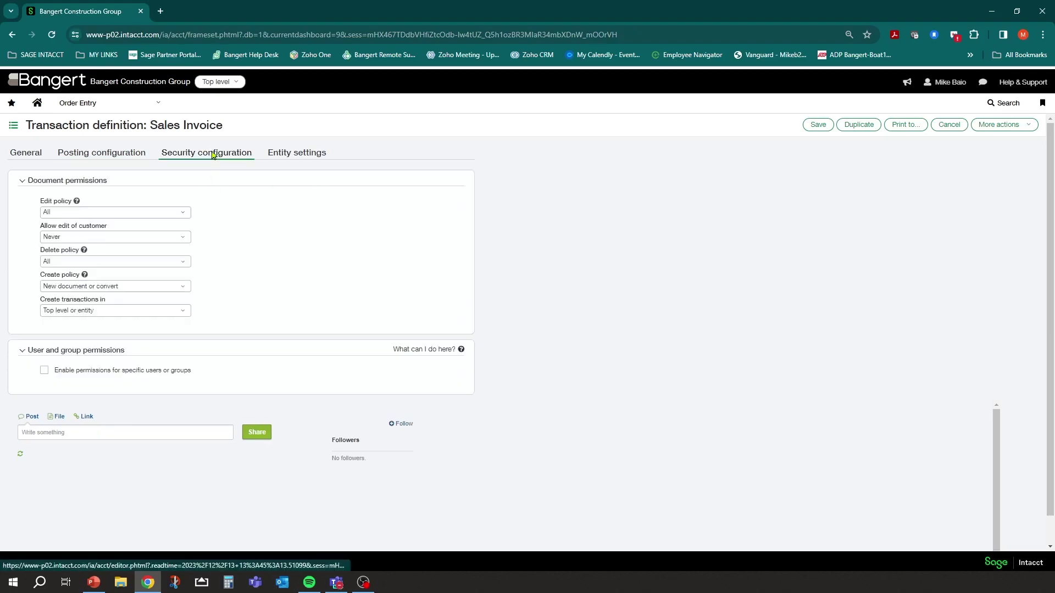
left_click(284, 157)
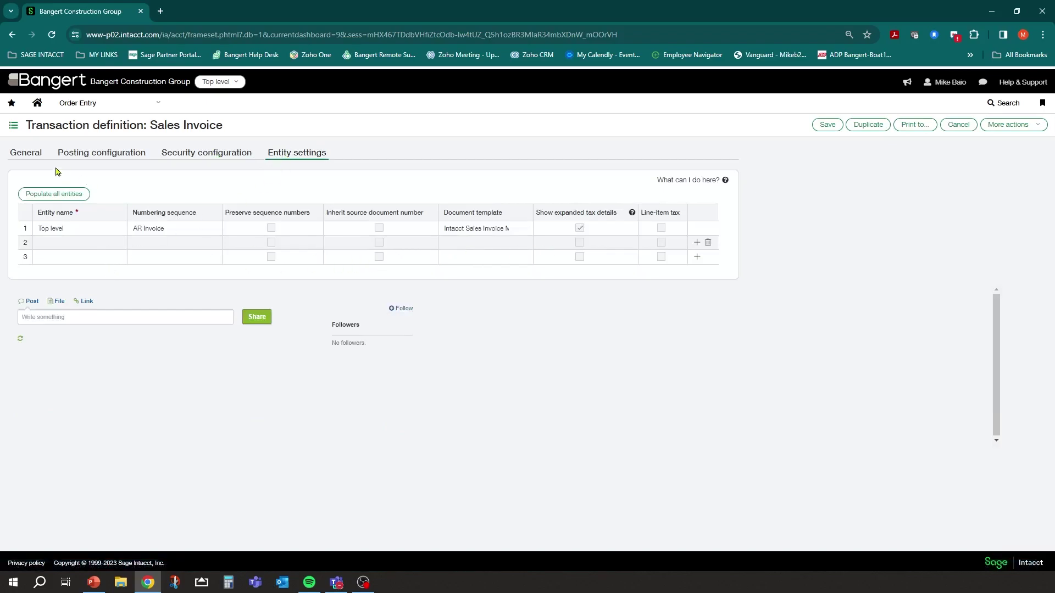
left_click(25, 156)
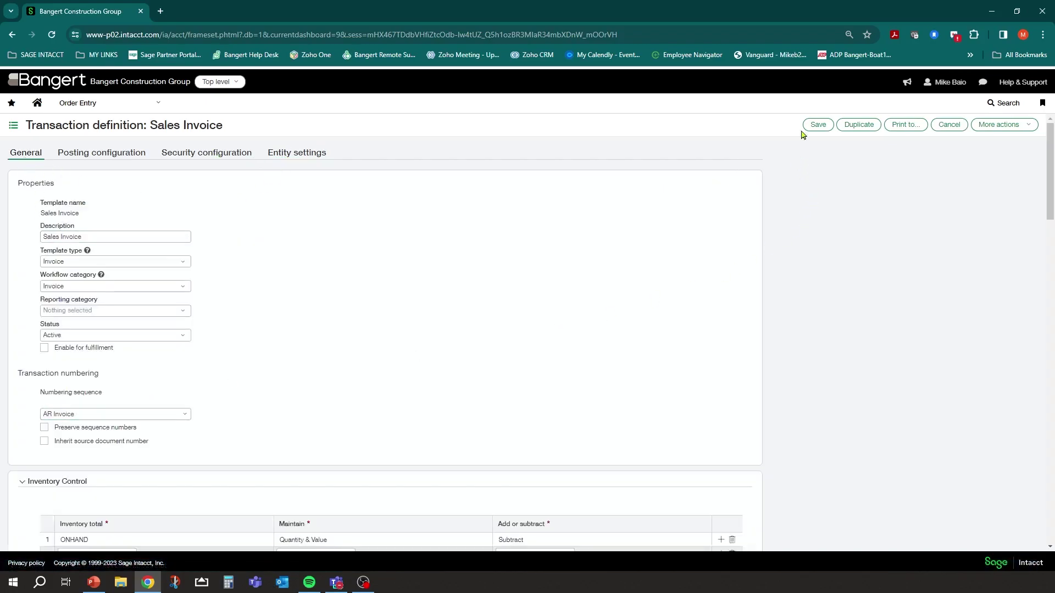
left_click(817, 124)
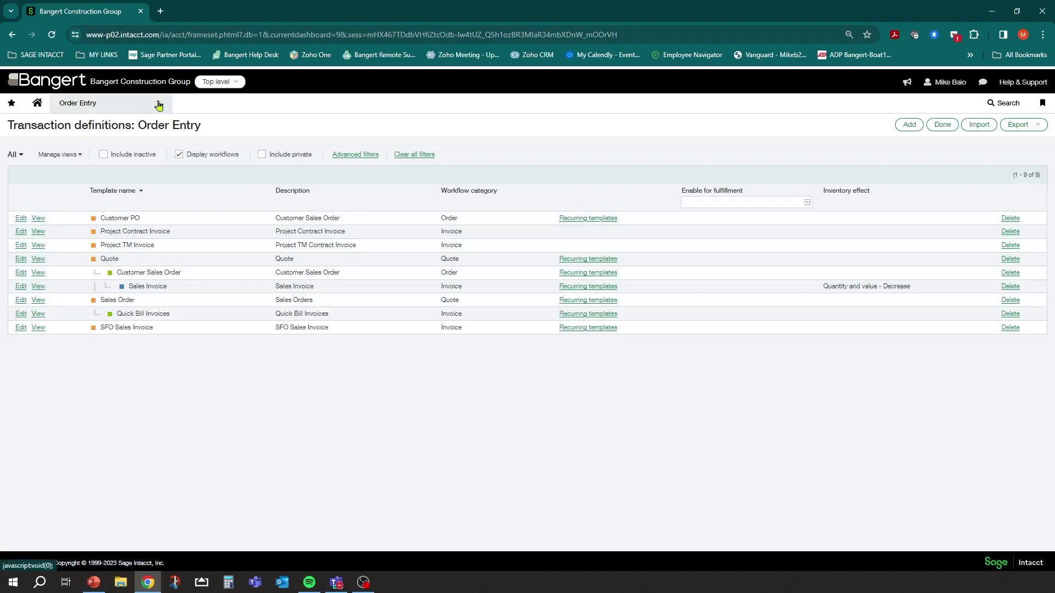
Switch from the top level to the entity GC--Timberline General Construction.
left_click(236, 82)
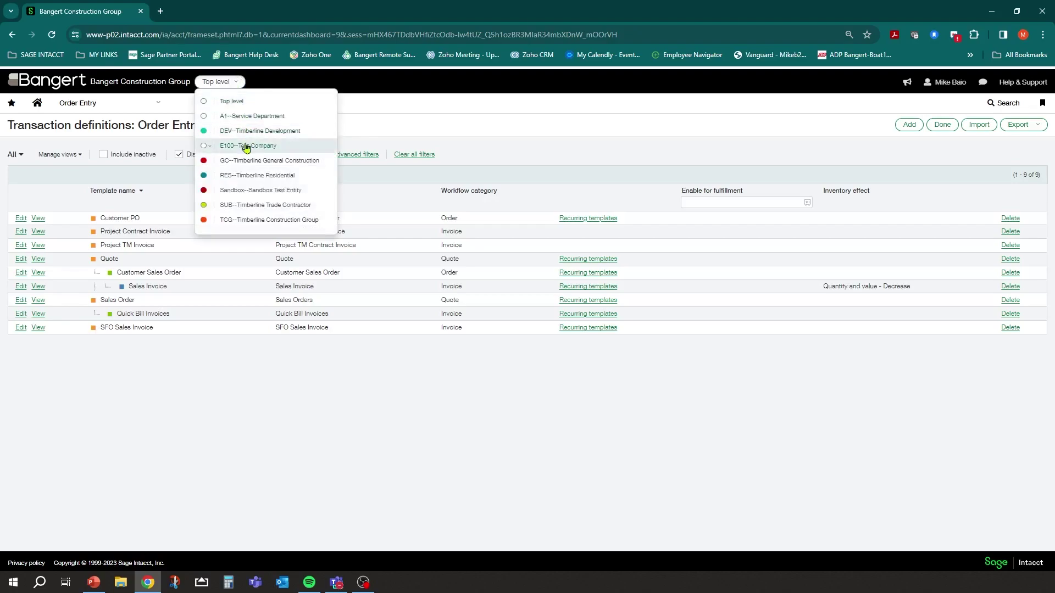
left_click(260, 161)
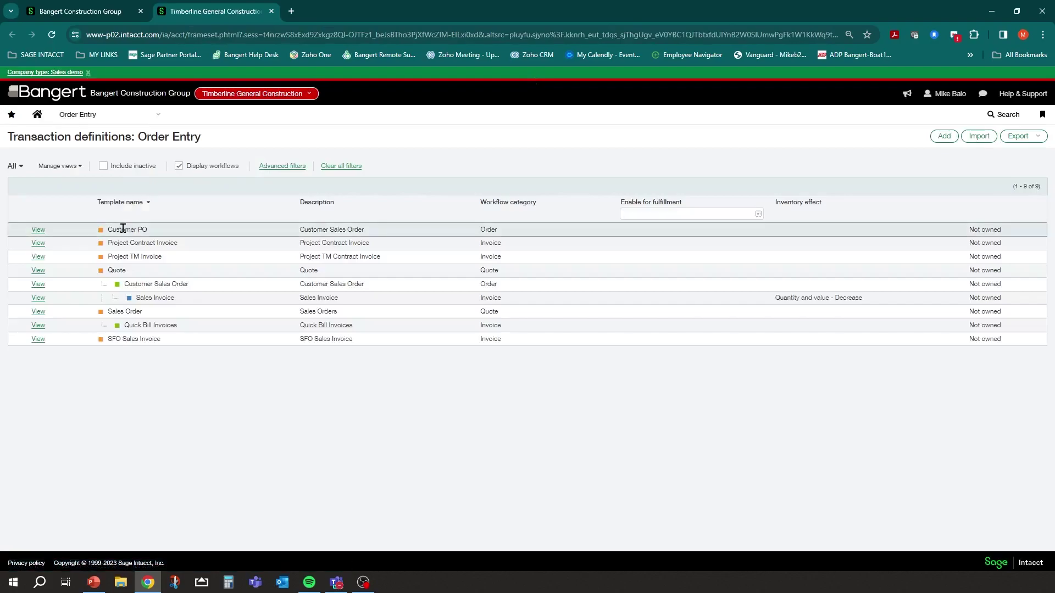
left_click(109, 122)
Show the Order Entry favorites and move Quote above Customer Sales Order in the list.
left_click(12, 115)
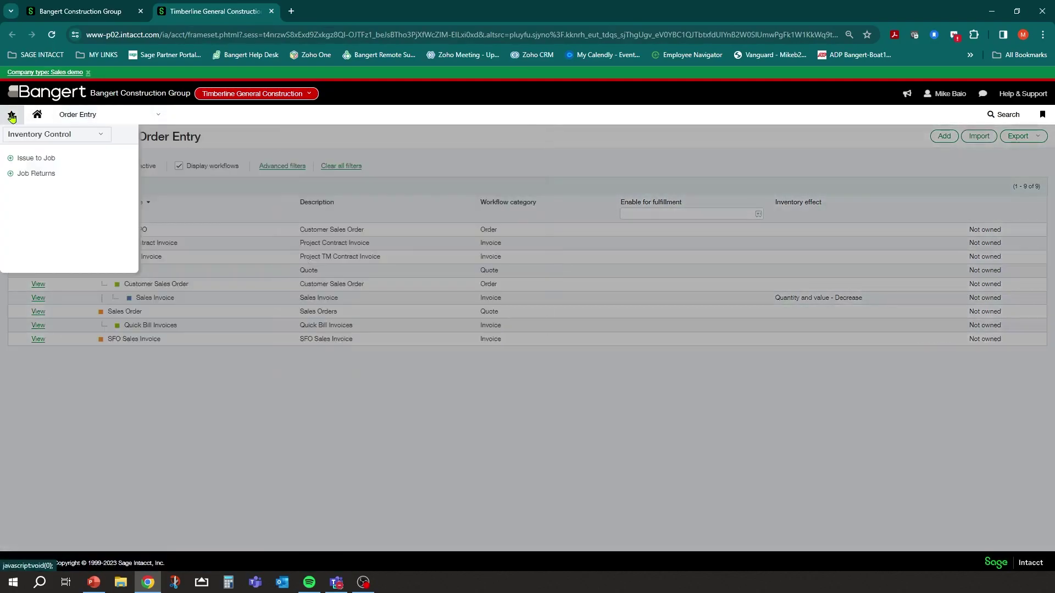
left_click(102, 135)
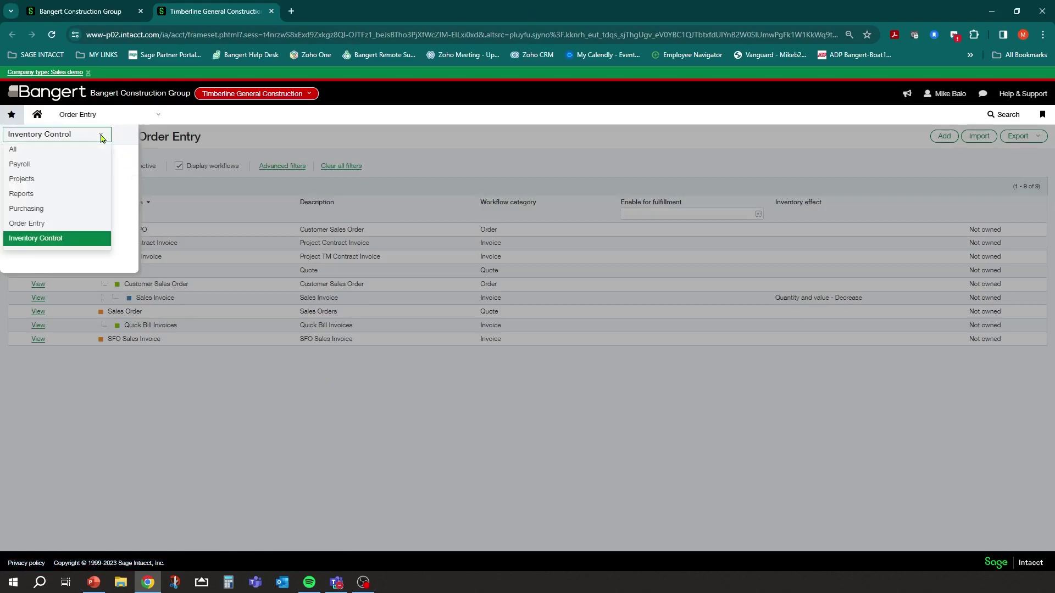
left_click(40, 225)
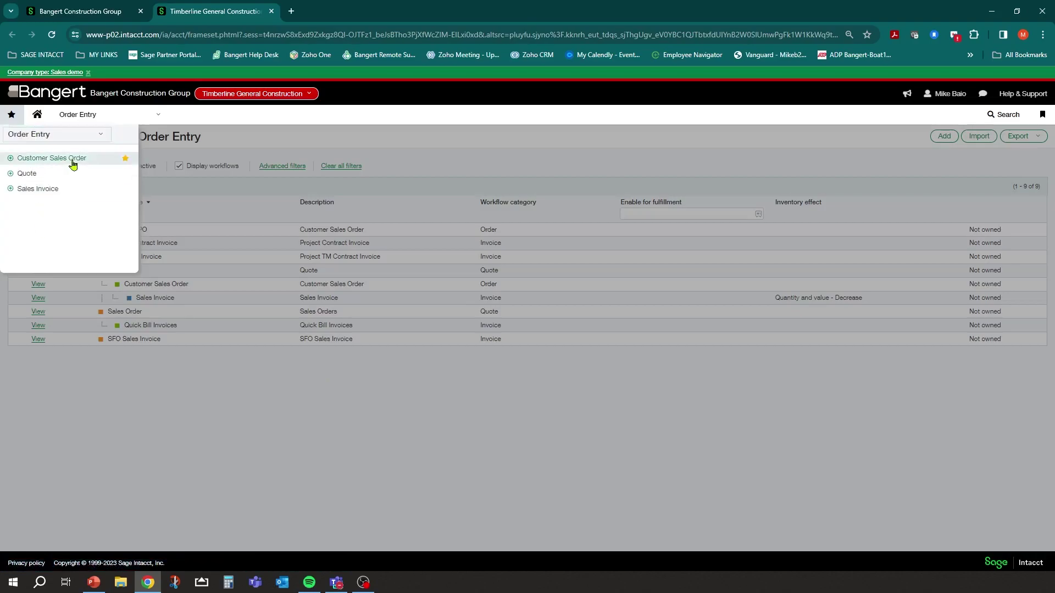
left_click_drag(62, 176, 103, 159)
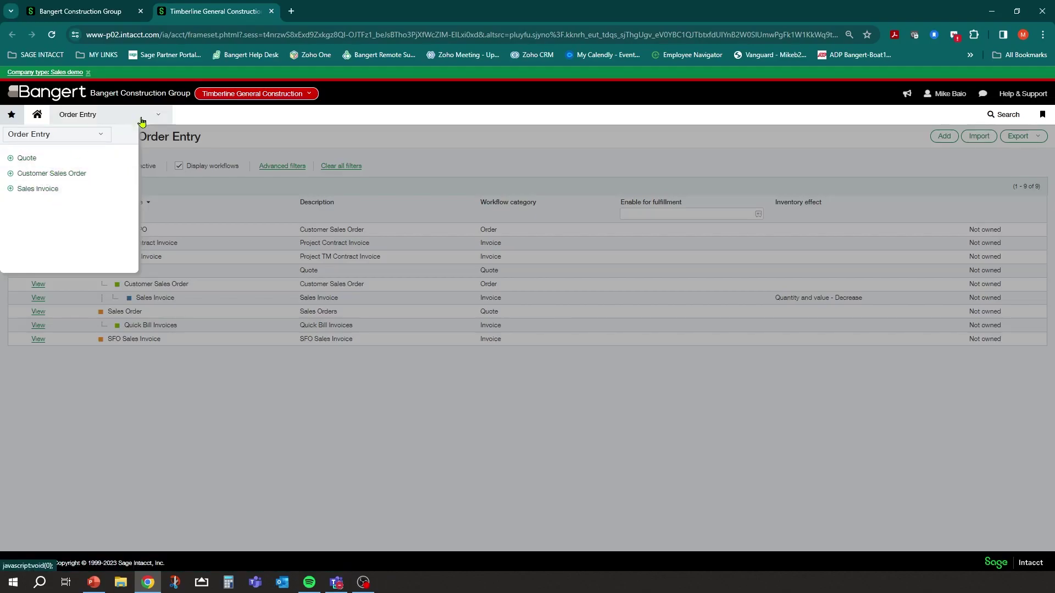
Check the full list of Order Entry transactions, and create a new Quote from the favorites.
mouse_move(145, 119)
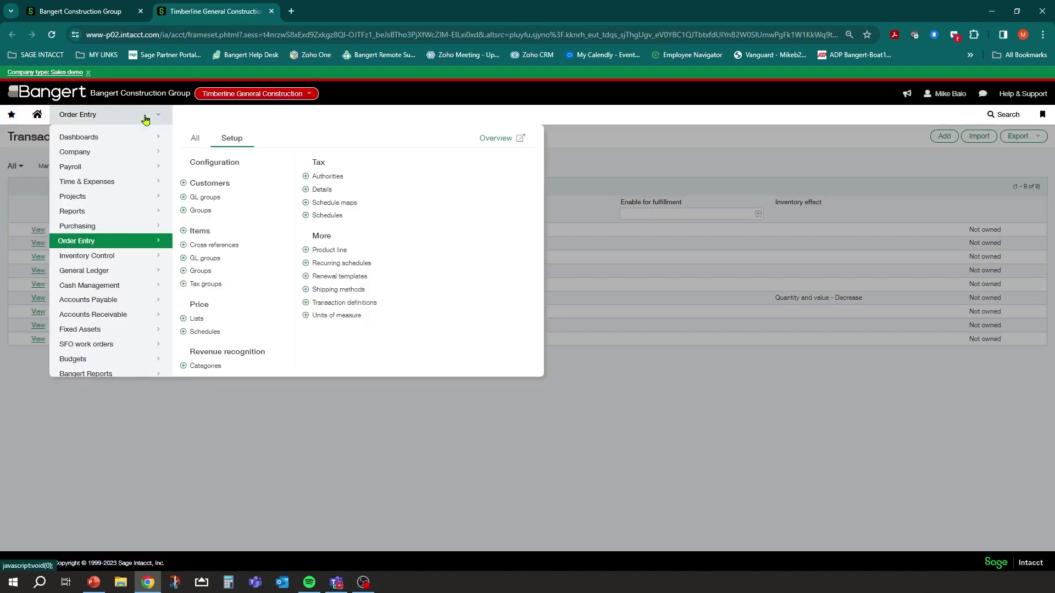
left_click(195, 140)
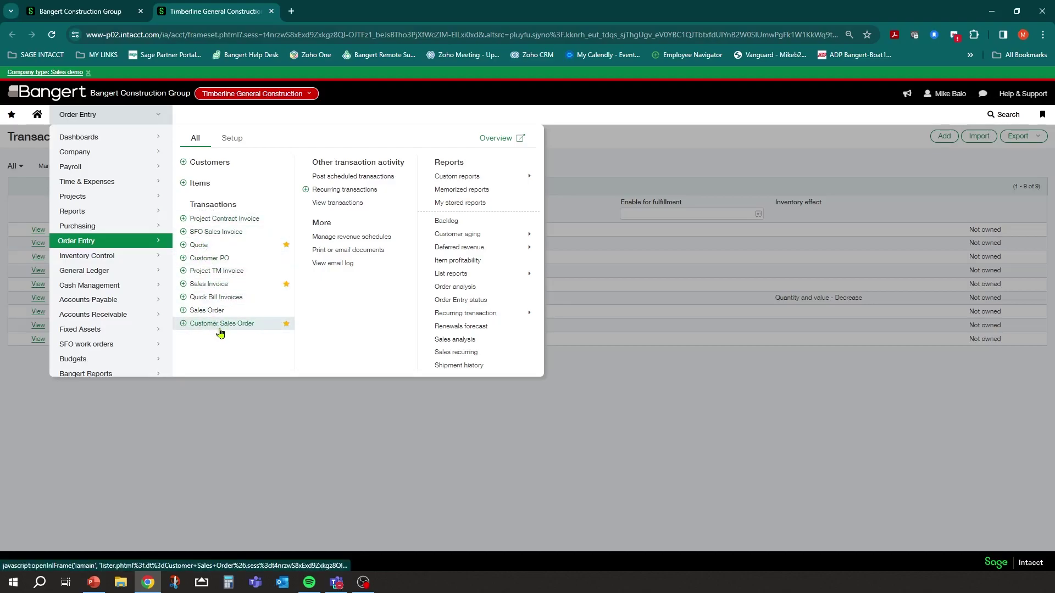
left_click(12, 114)
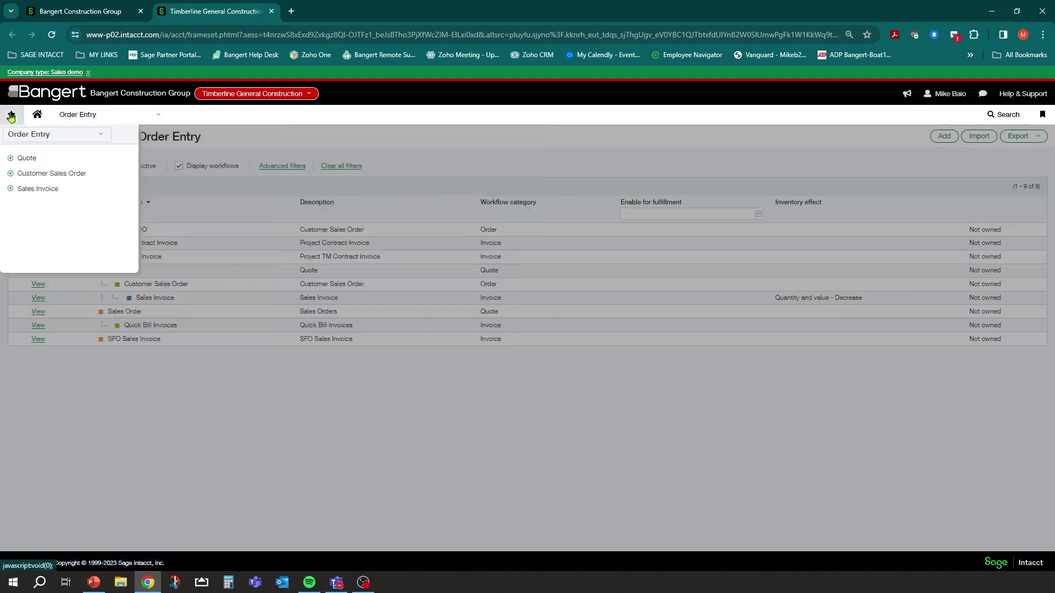
left_click(9, 160)
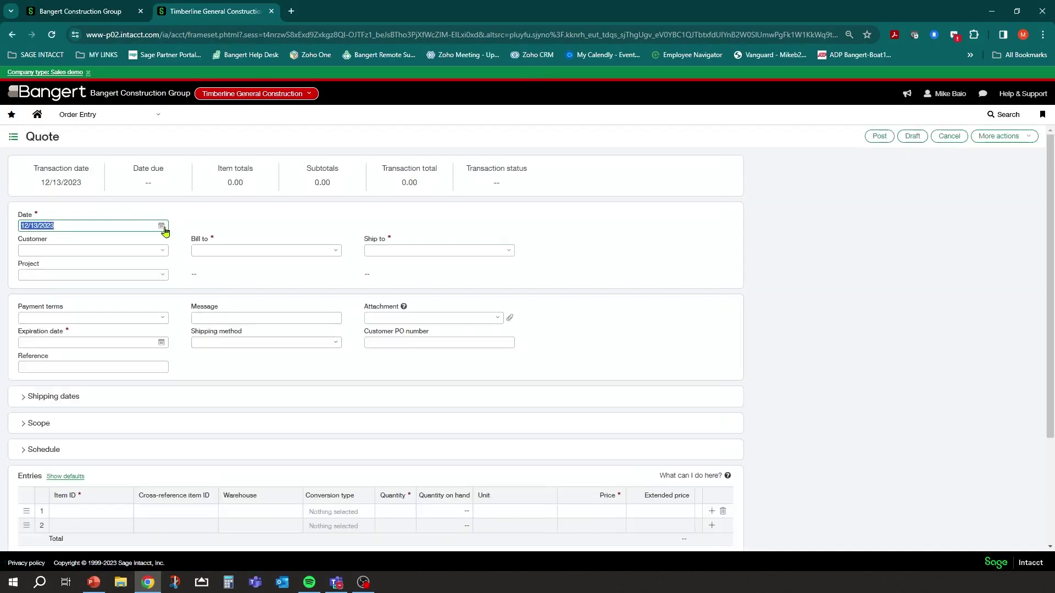
Set the quote's customer to Wegmans Group and review the header fields, leaving the project empty.
left_click(163, 252)
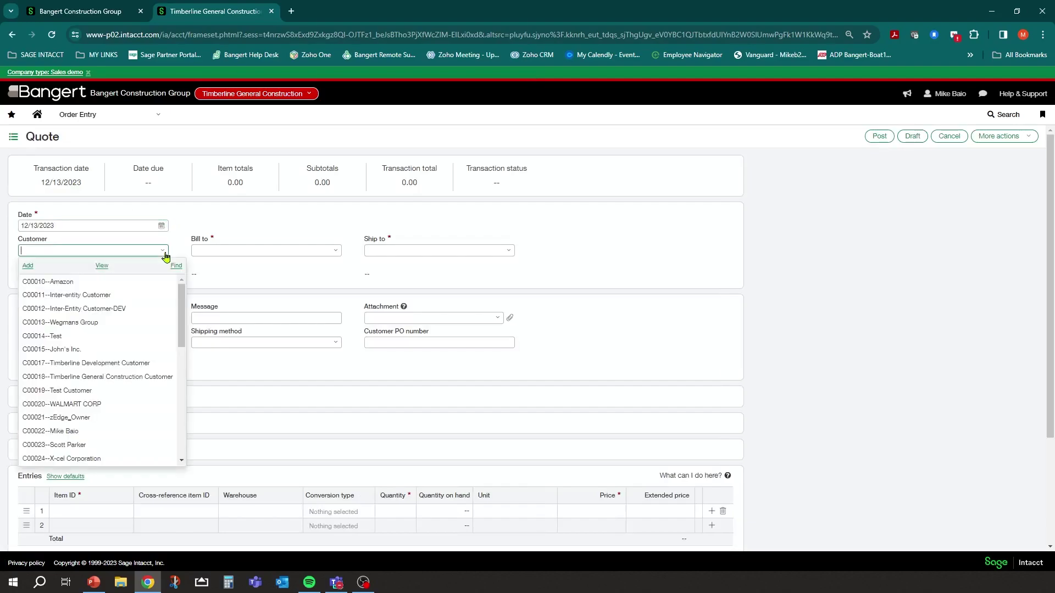
left_click(105, 324)
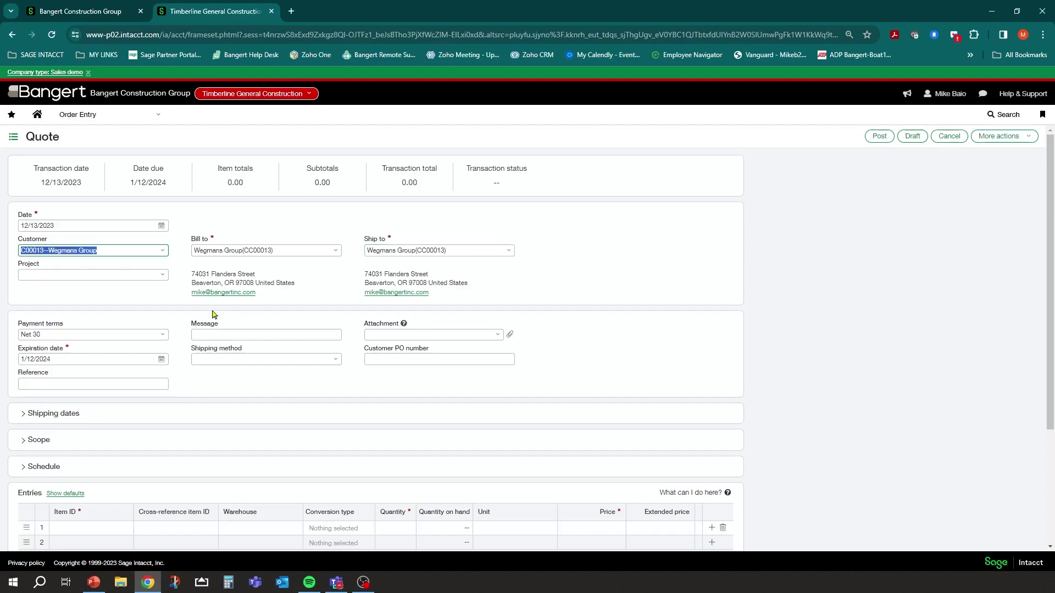
left_click(70, 277)
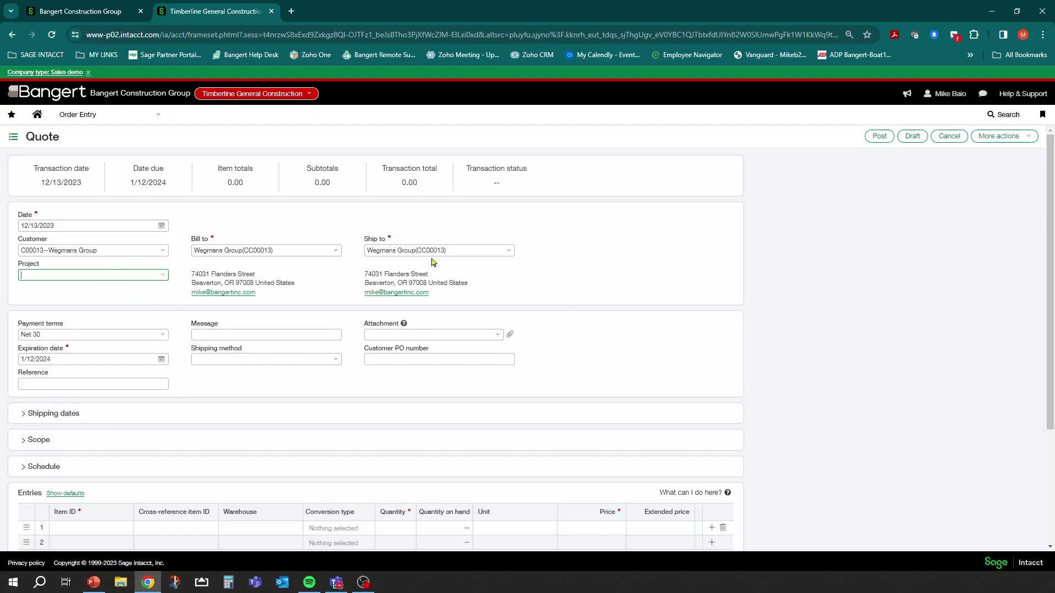
scroll(570, 254, "down", 1)
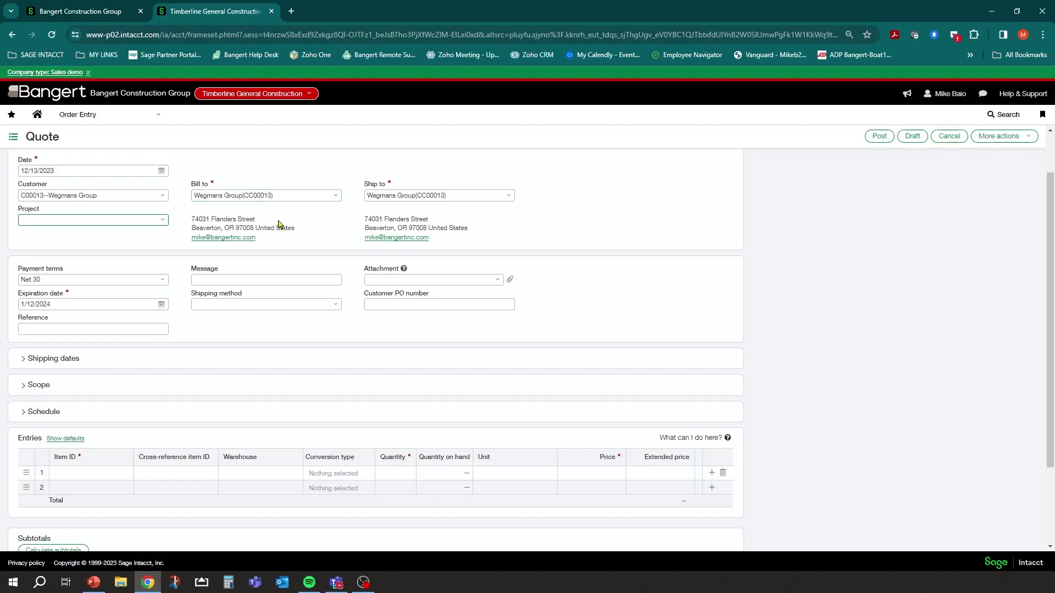
scroll(269, 221, "up", 1)
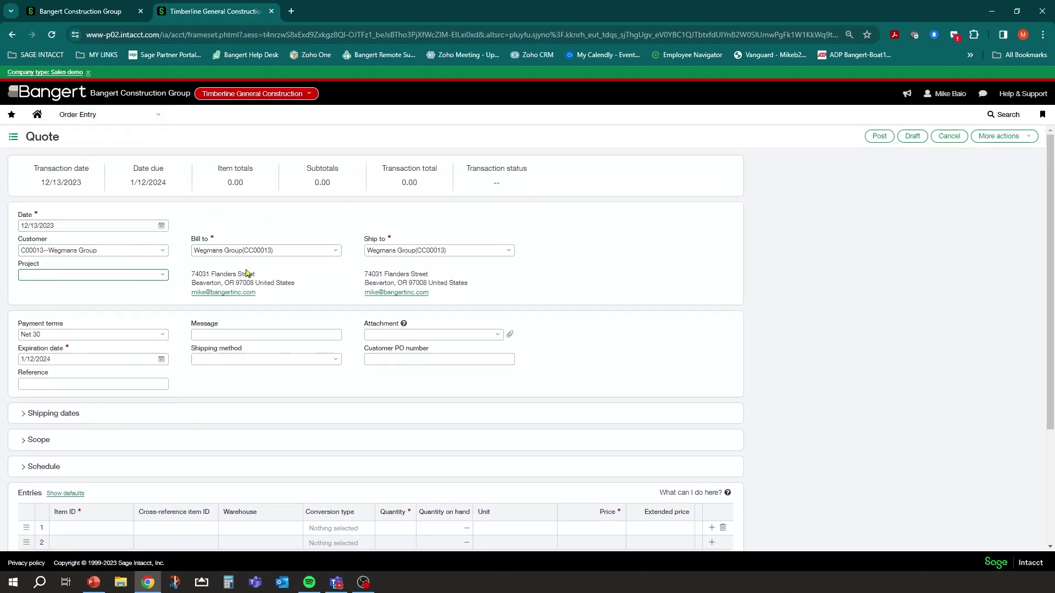
Set the quote's ship-to contact to Wegmans Store 180, 20-010 and check the tax settings in its contact record.
left_click(510, 251)
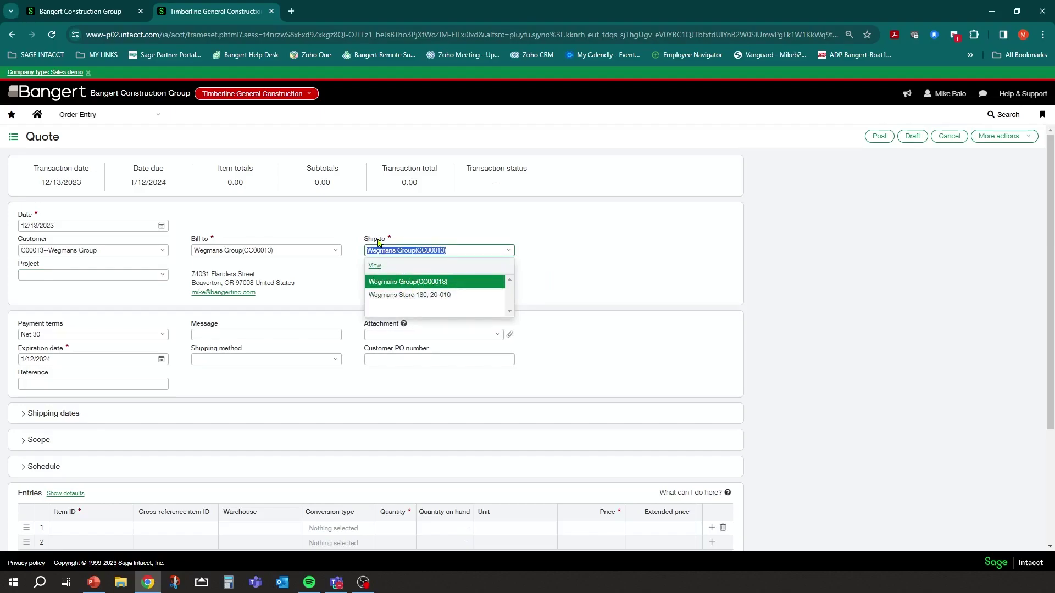
left_click(405, 295)
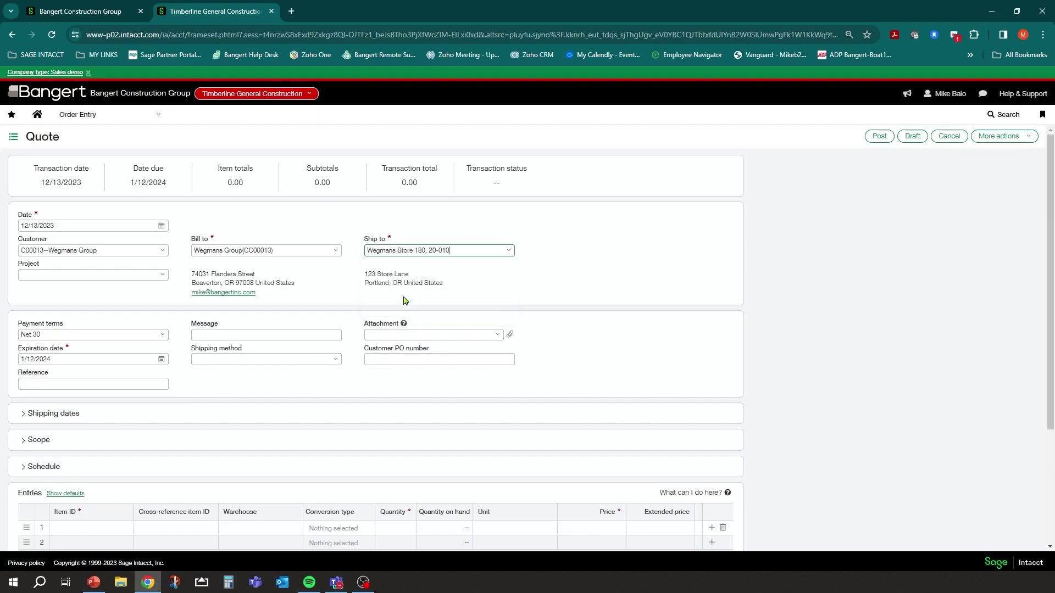
left_click(509, 252)
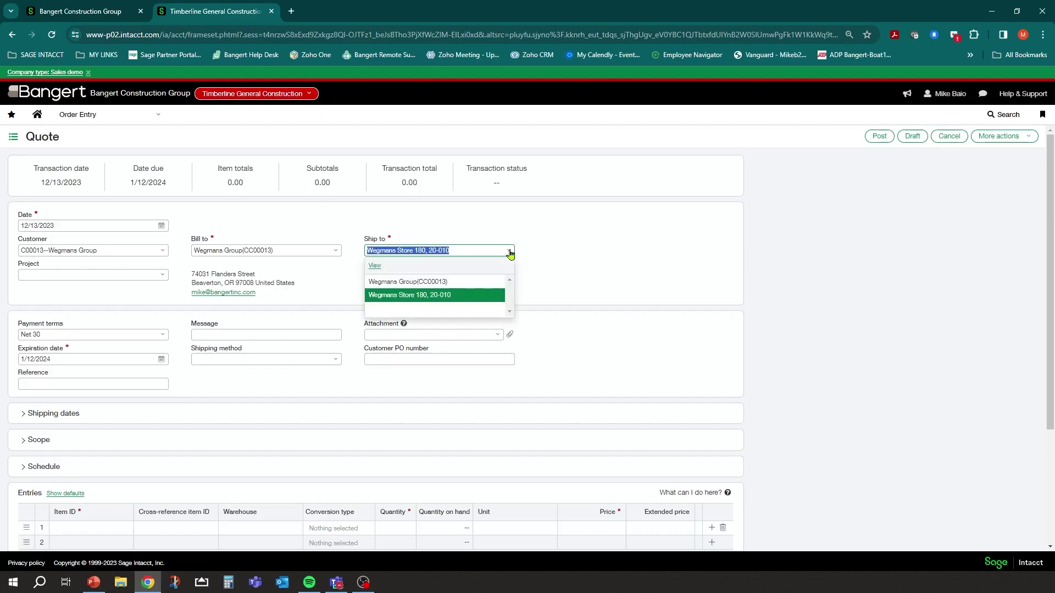
left_click(374, 268)
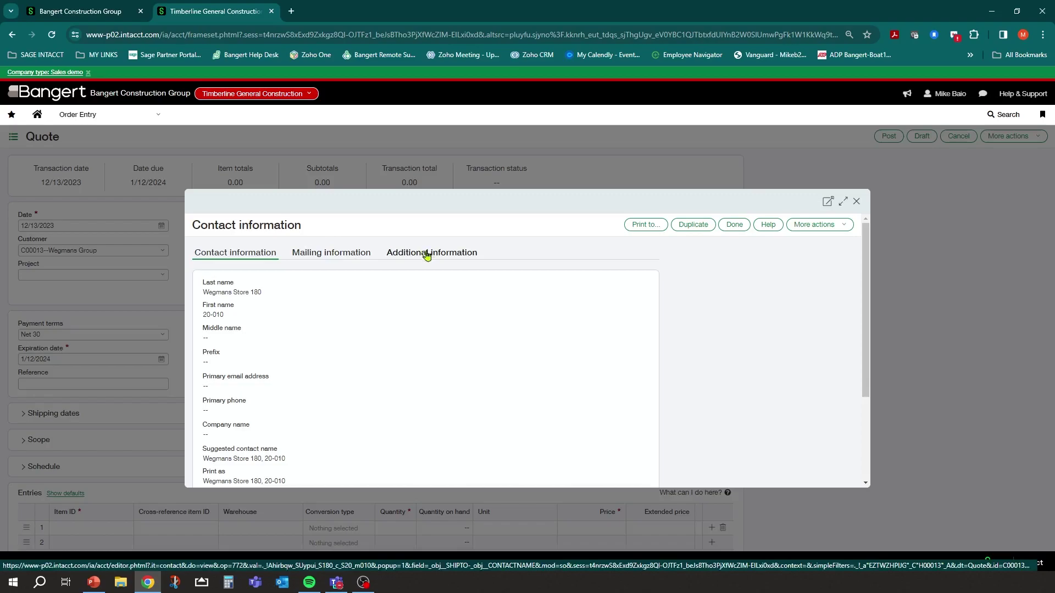
left_click(427, 254)
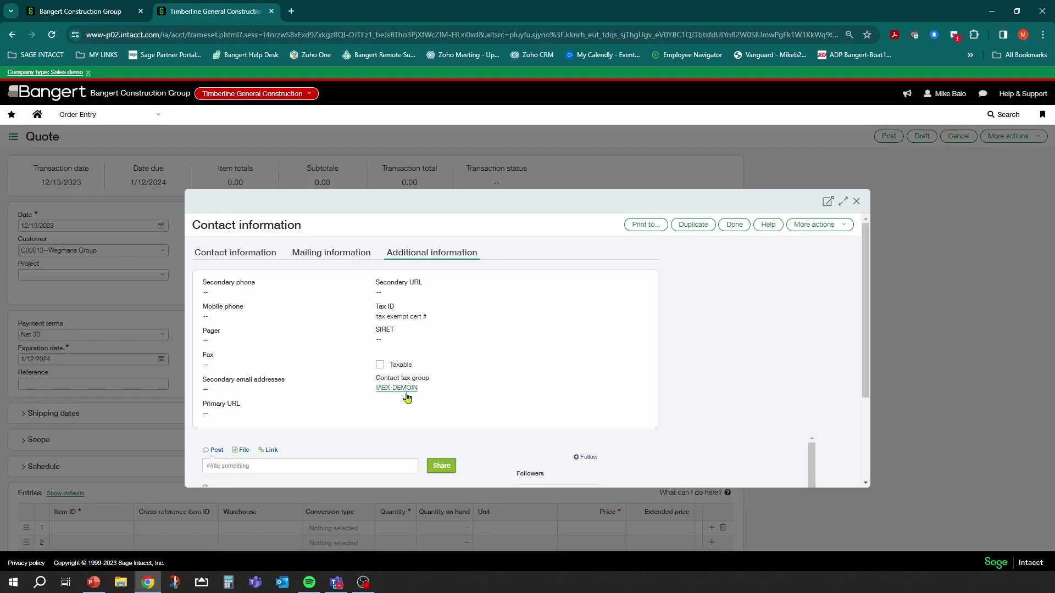
left_click(856, 201)
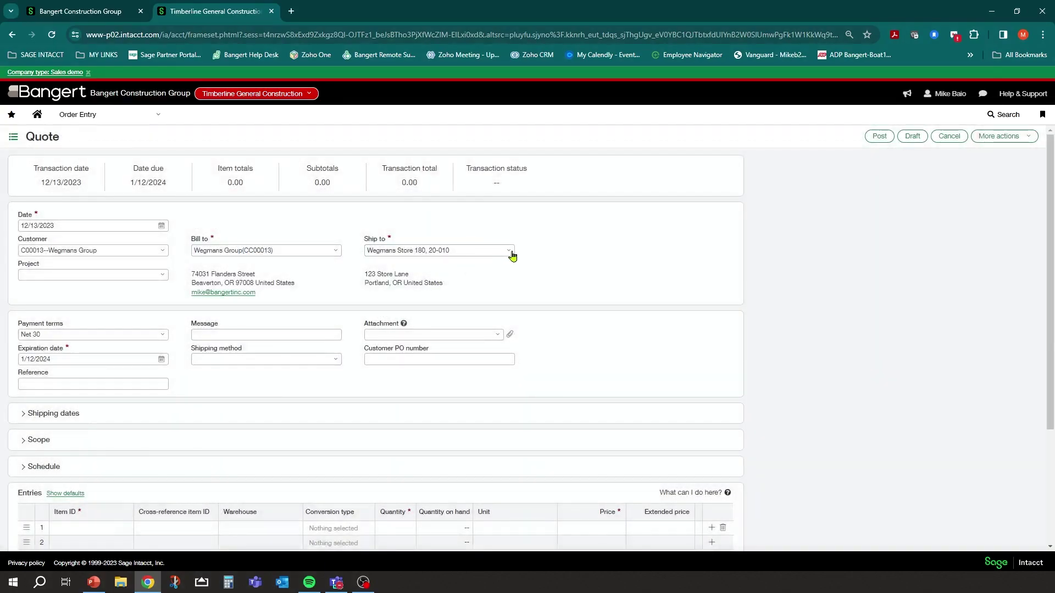
Set the ship-to contact back to Wegmans Group and check the tax settings in its contact record.
left_click(509, 253)
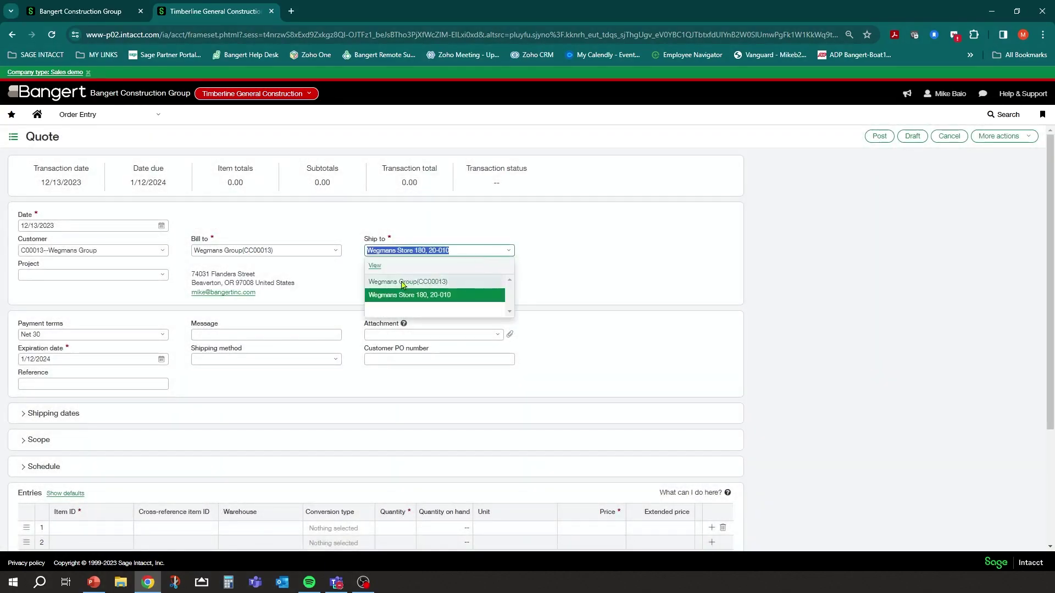
left_click(402, 282)
left_click(506, 253)
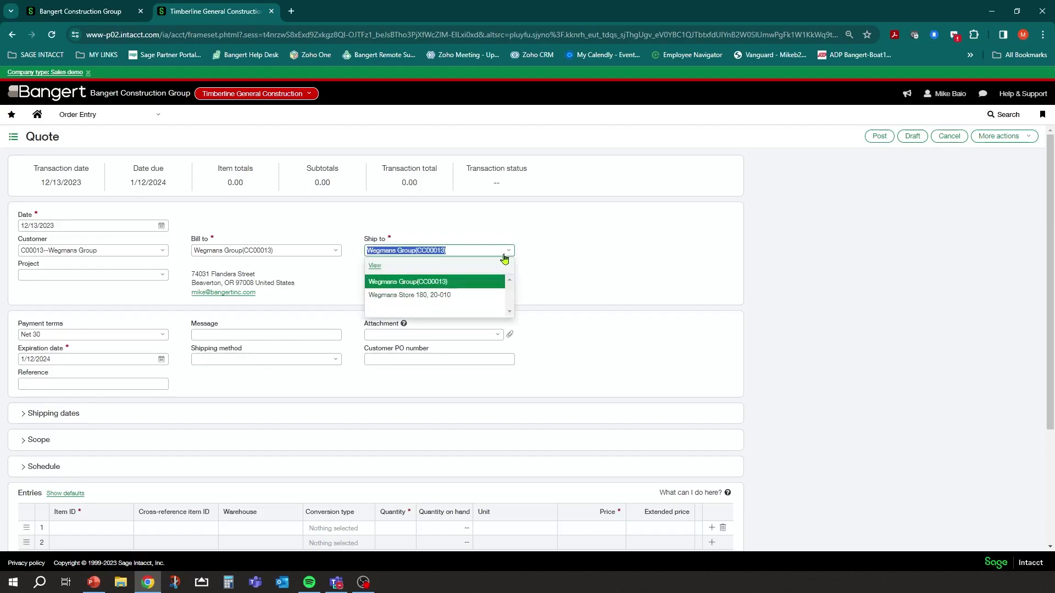
left_click(374, 268)
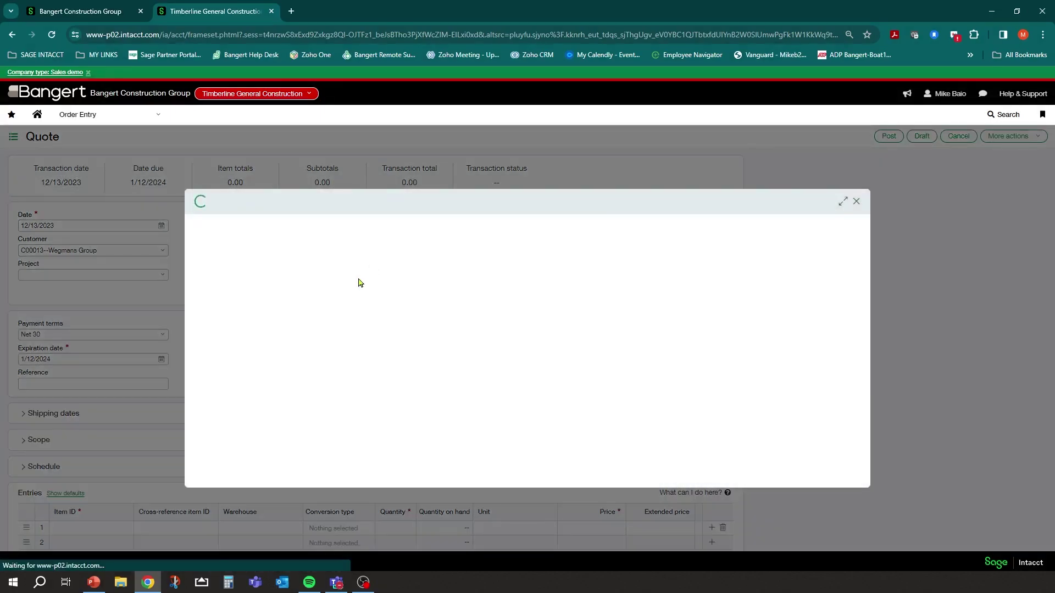
left_click(400, 253)
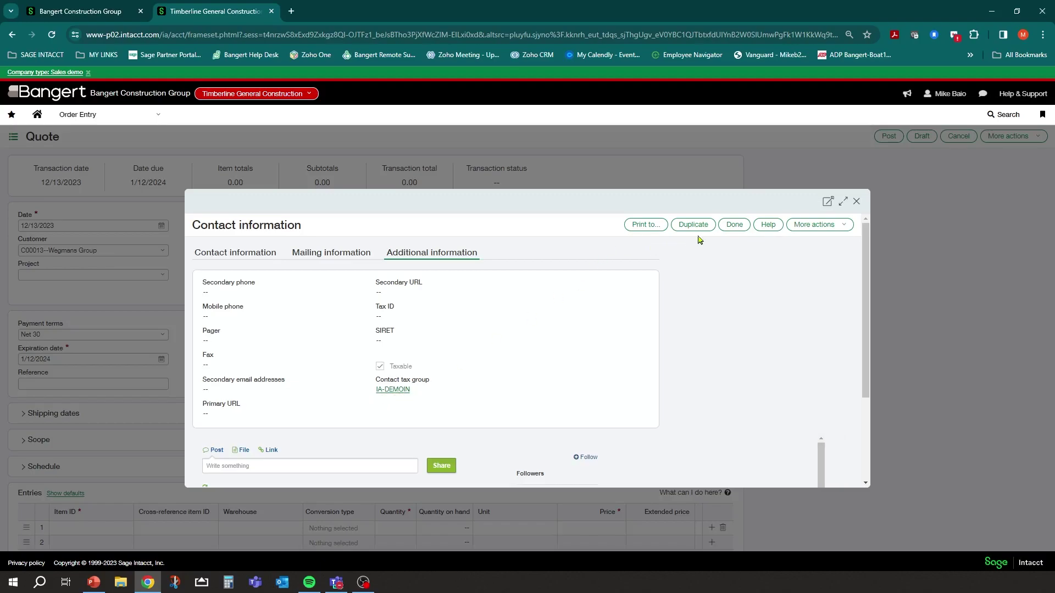
left_click(735, 225)
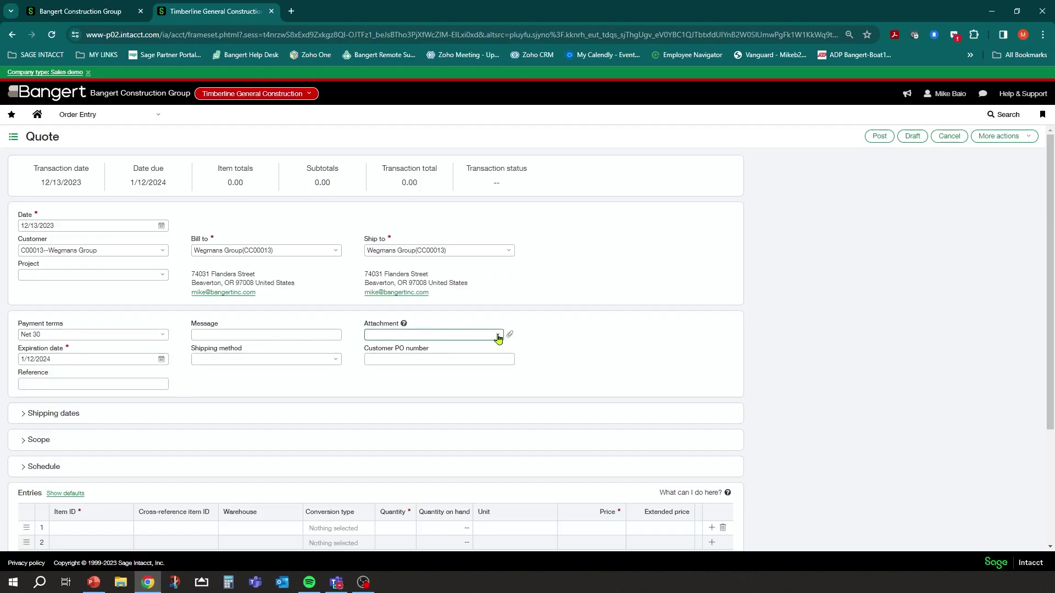
Set the quote's expiration date to 01/31/2024.
left_click(459, 357)
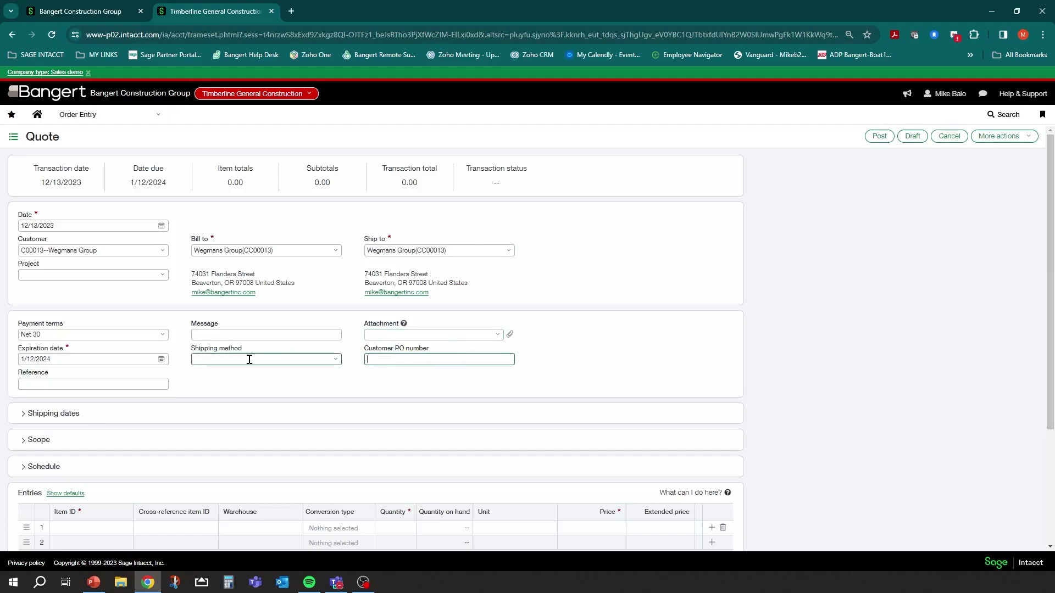
left_click(84, 360)
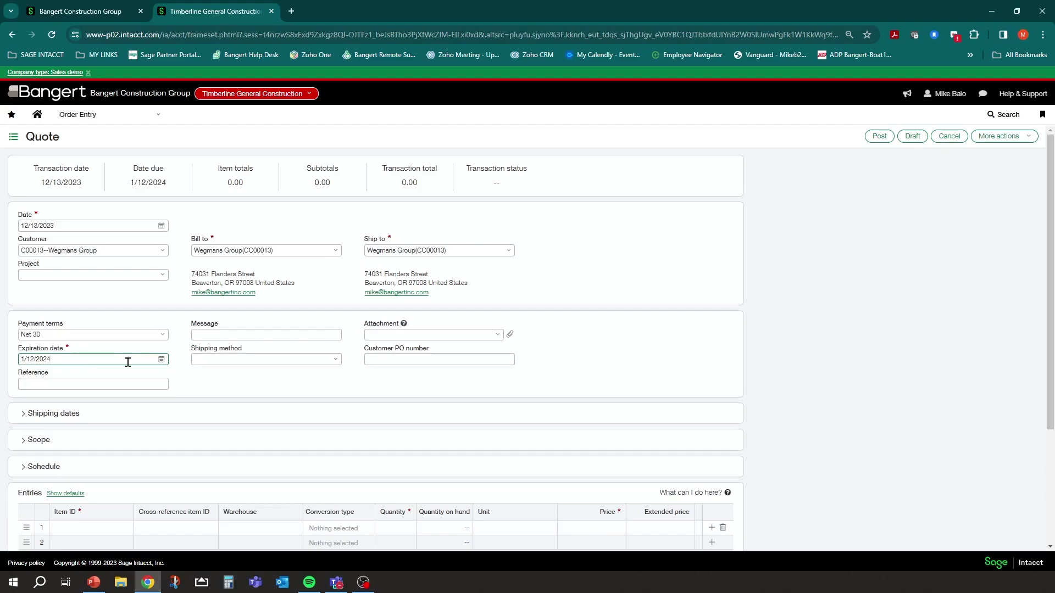
left_click(162, 362)
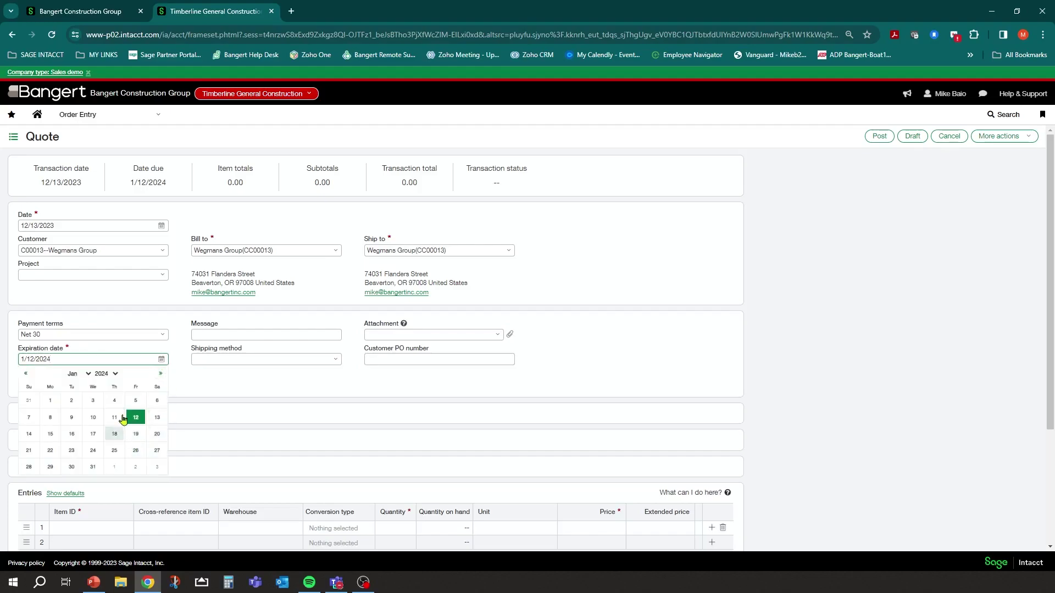
left_click(93, 467)
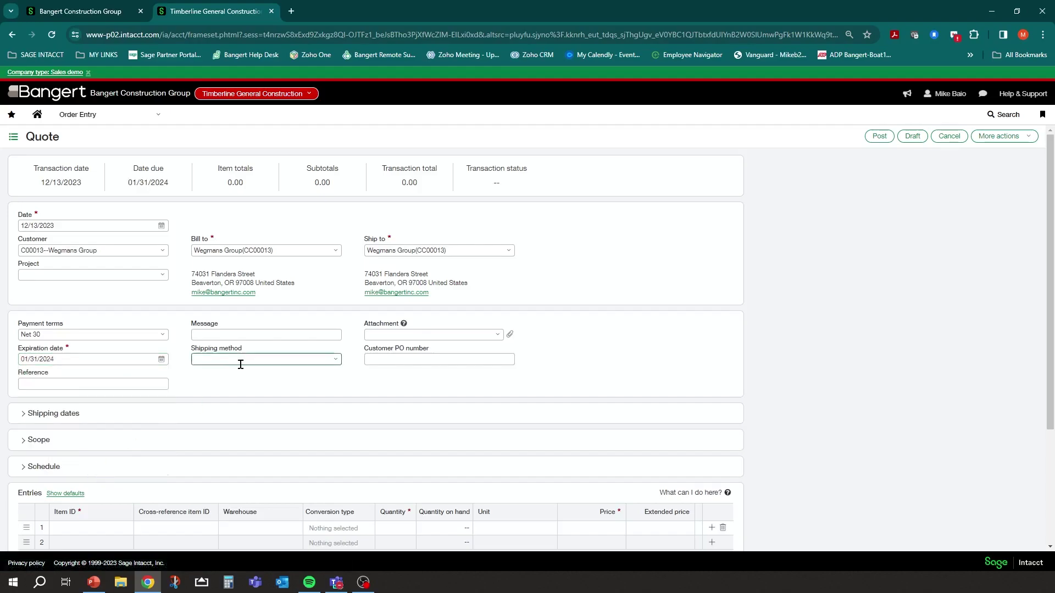
Set the quote's need by date and ship by date to 12/31/2023, and collapse the shipping dates section.
scroll(242, 365, "down", 2)
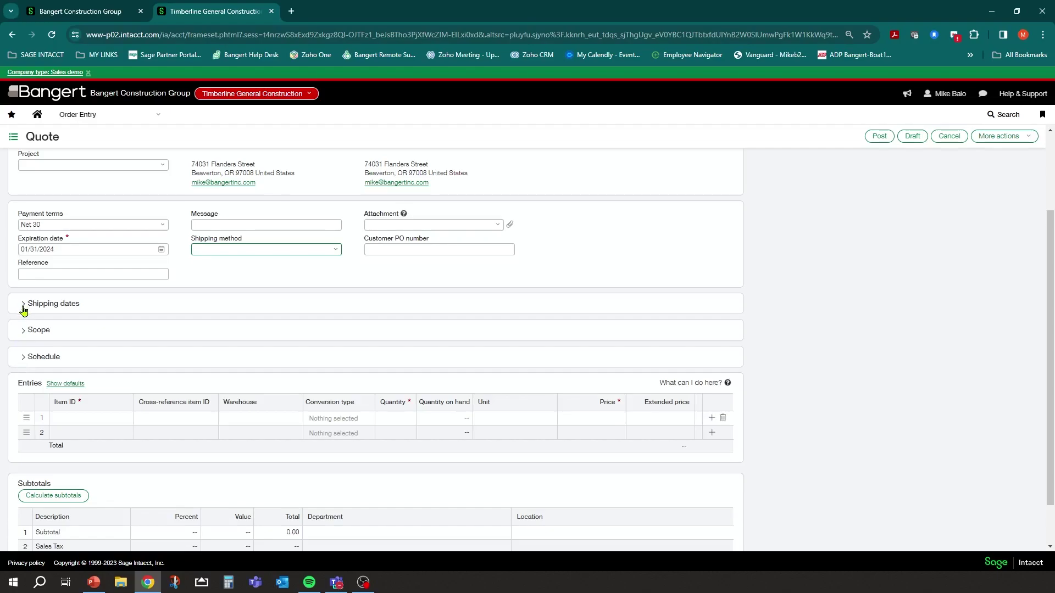
left_click(24, 306)
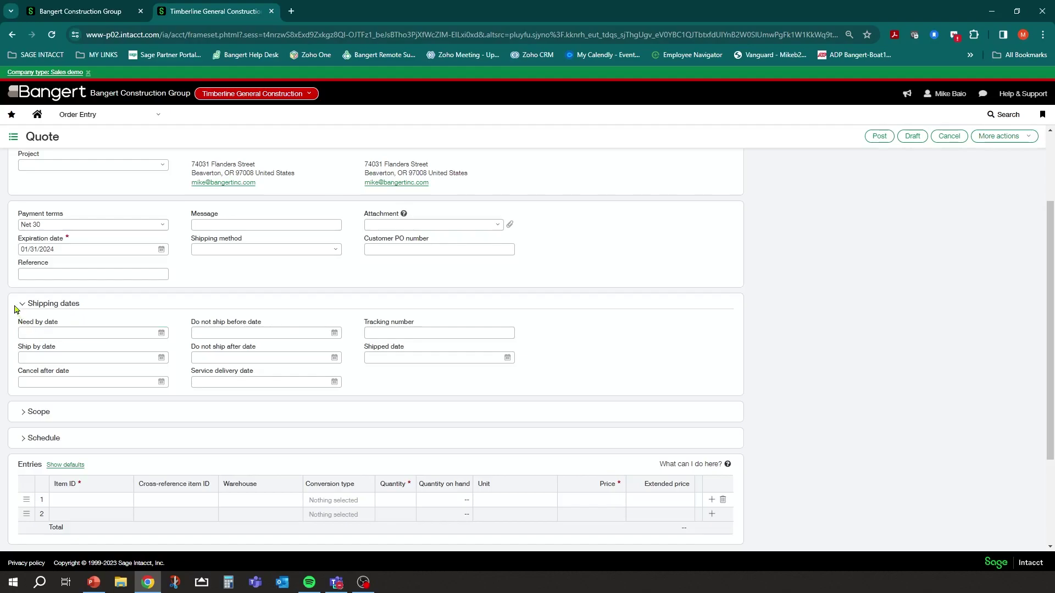
left_click(161, 333)
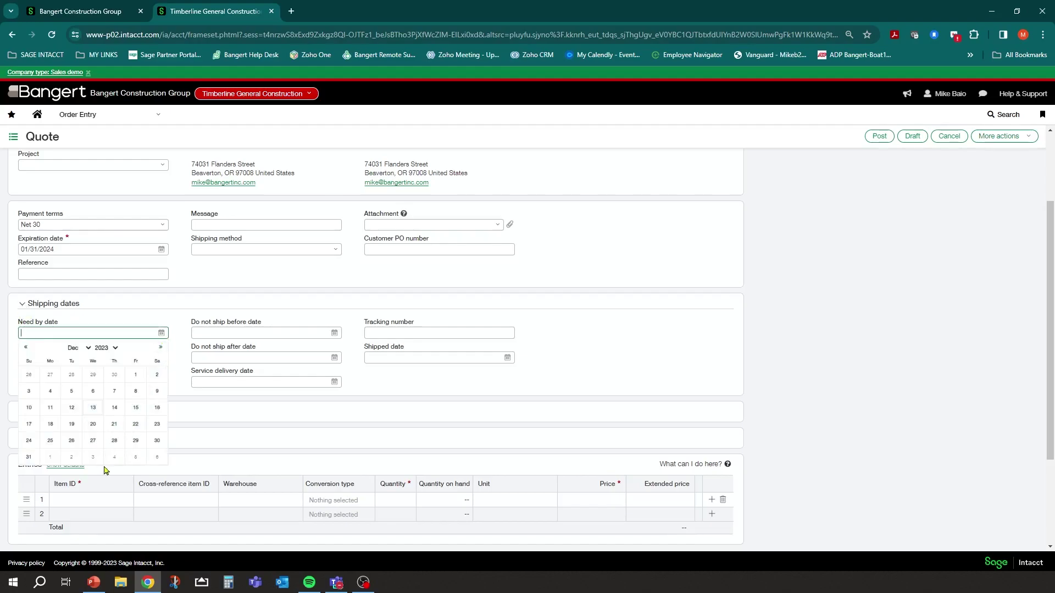
left_click(30, 461)
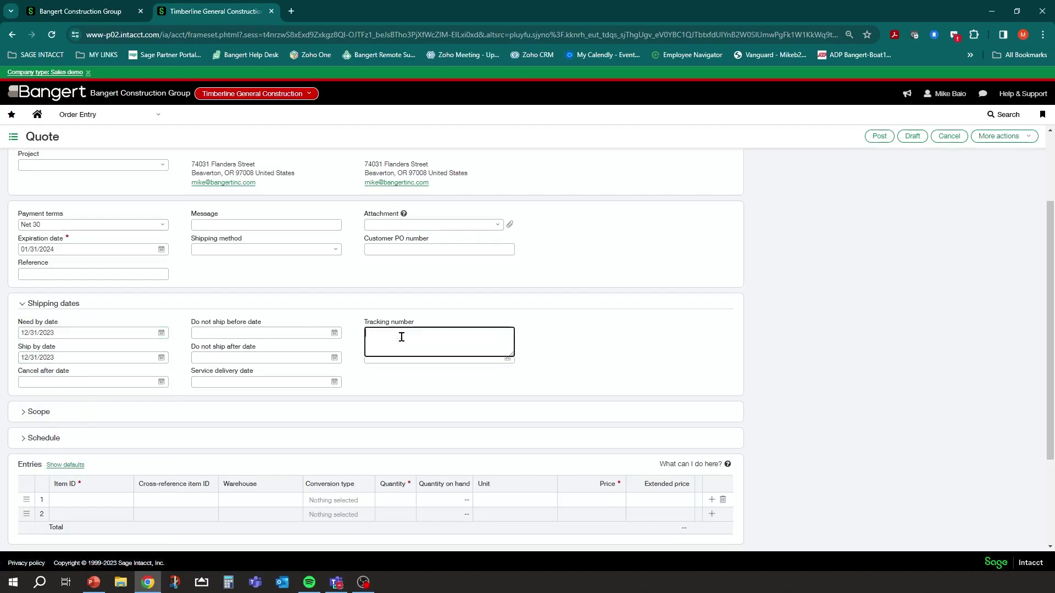
left_click(24, 305)
Enter filler text in the quote's Scope field and collapse the Scope section.
left_click(25, 331)
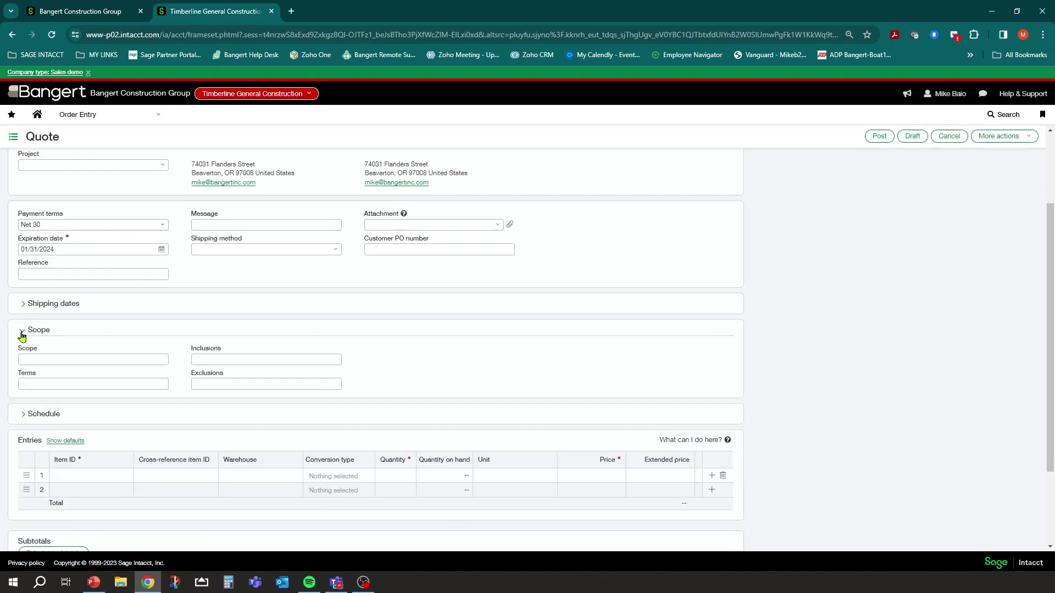
left_click(68, 358)
type("sdf,sdflsdfsdafsd;flsdf'lsdkfsdkf;lsdkf;sadlfksda;flkds;'flsdkf';sldfks;a'dlfksd;lfksadf;lks;flsf';sdflsdk;sldksdlfsa;lsd;fskf")
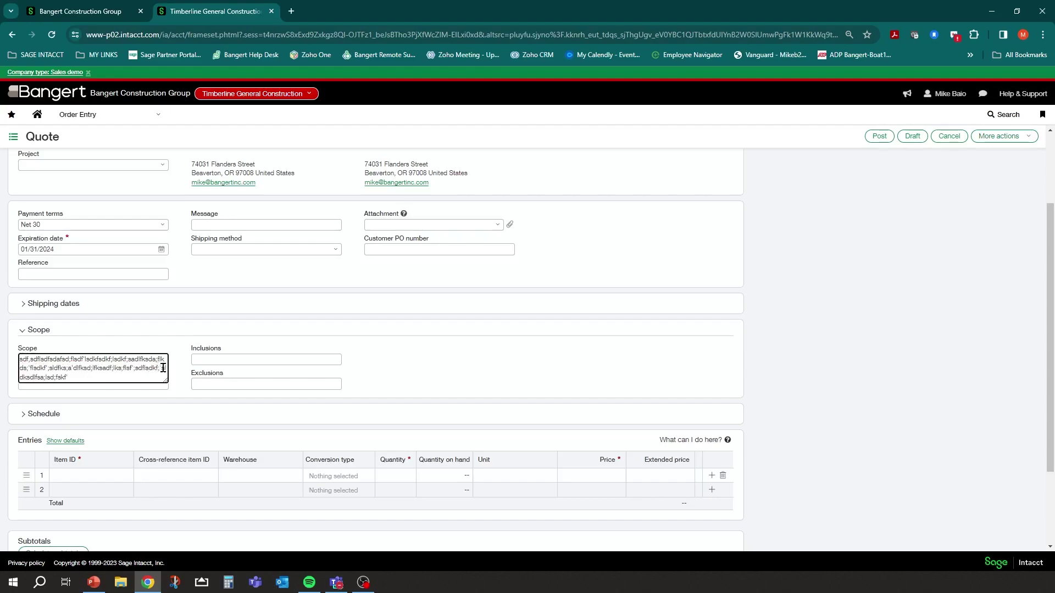
key("Tab")
left_click(424, 353)
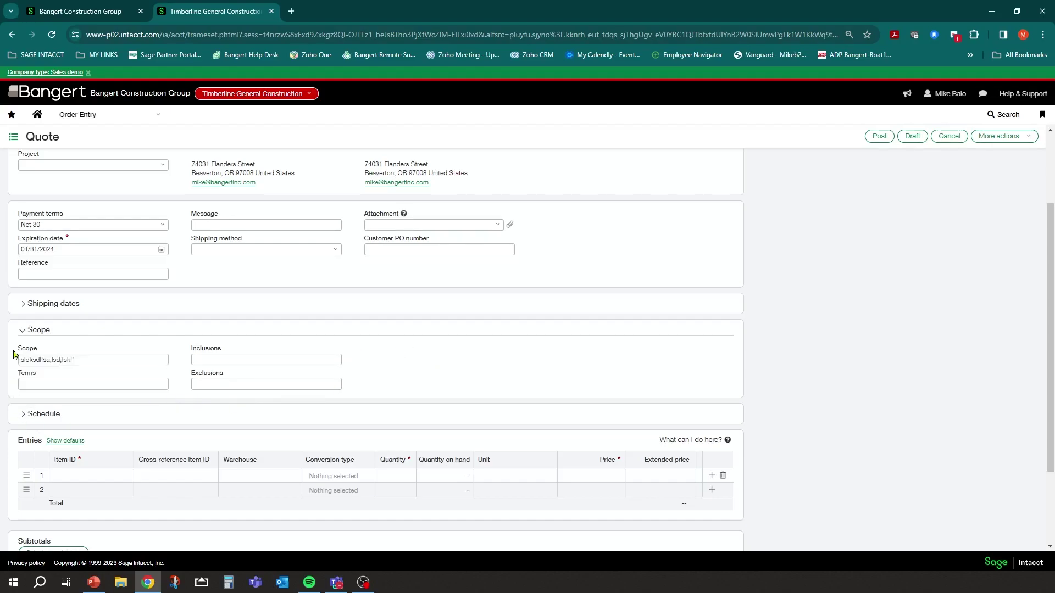
left_click(17, 331)
Review the date fields in the quote's Schedule section and collapse it.
left_click(22, 359)
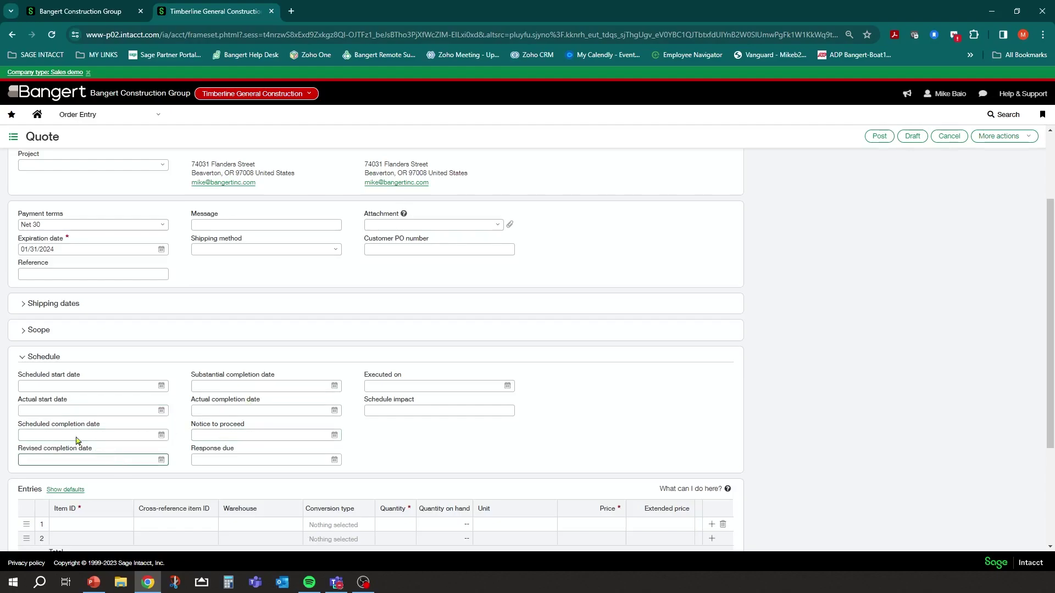
left_click(22, 358)
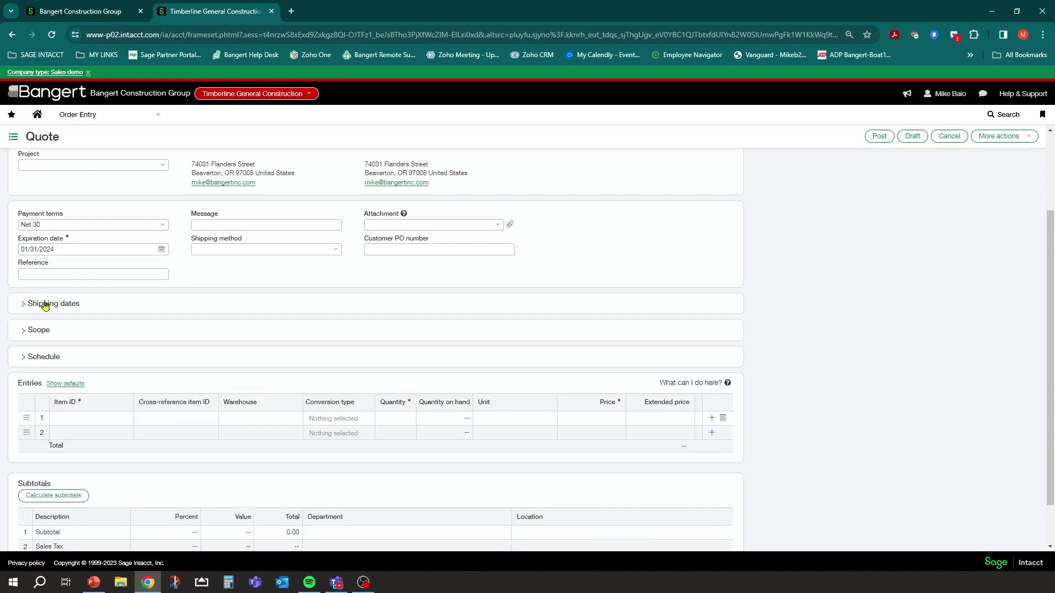
scroll(147, 342, "down", 1)
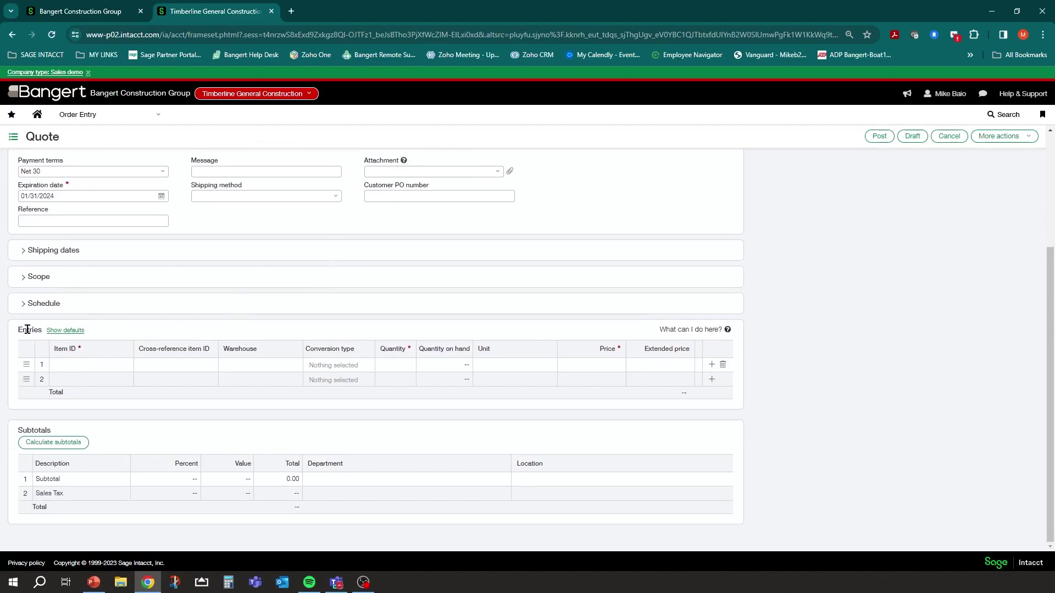
Review the quote's additional actions and the shipping date and dimension details of the blank first entry line.
left_click(76, 369)
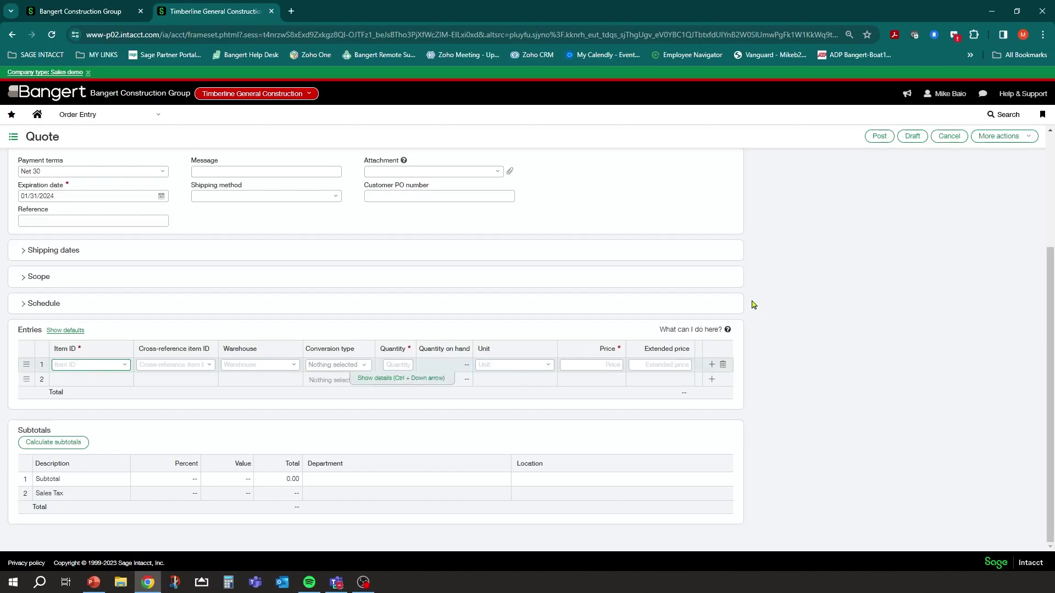
left_click(998, 136)
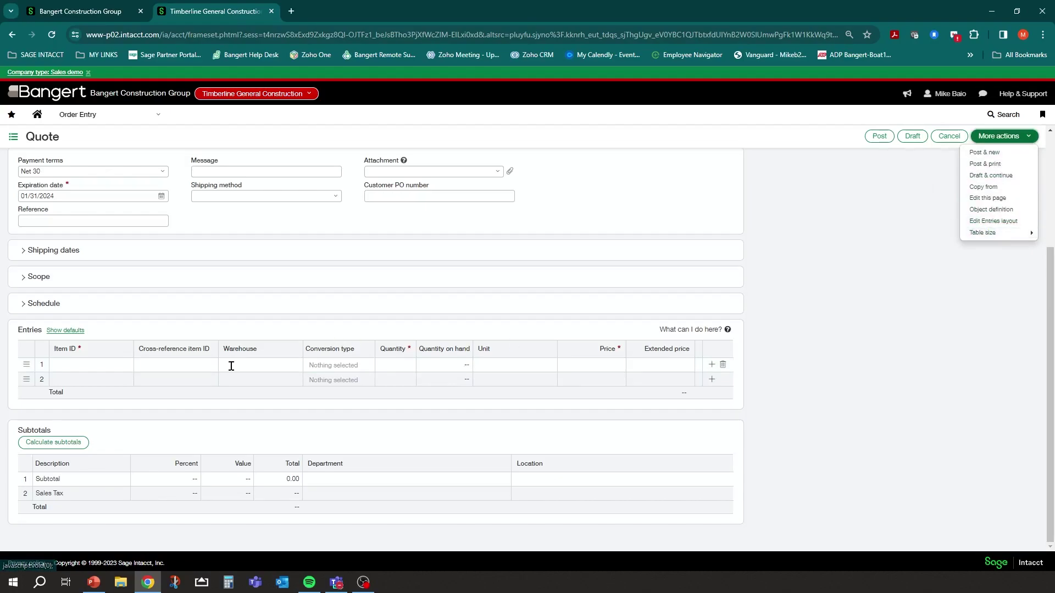
left_click(185, 364)
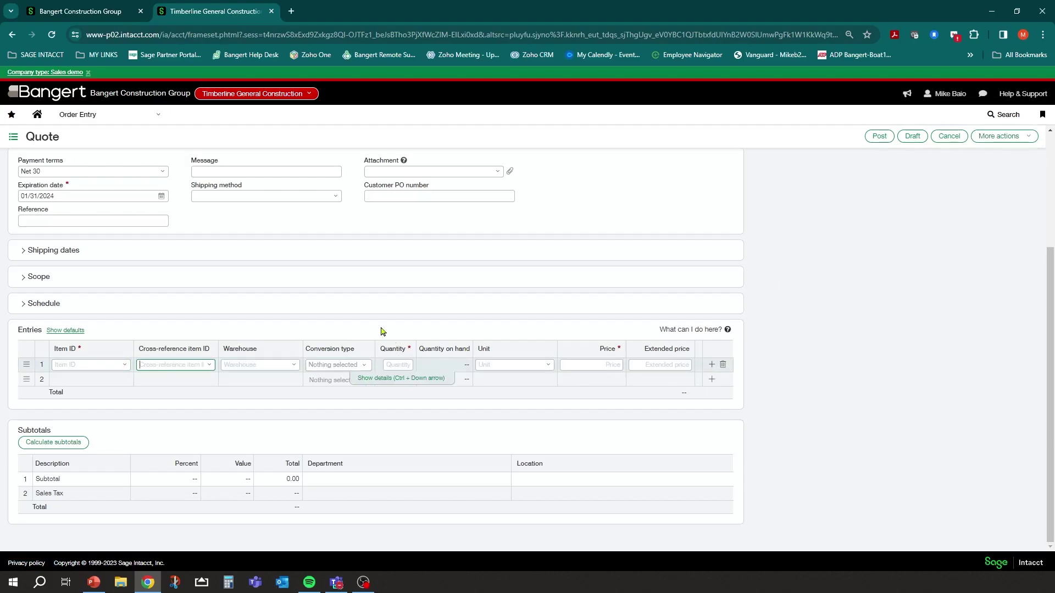
left_click(377, 379)
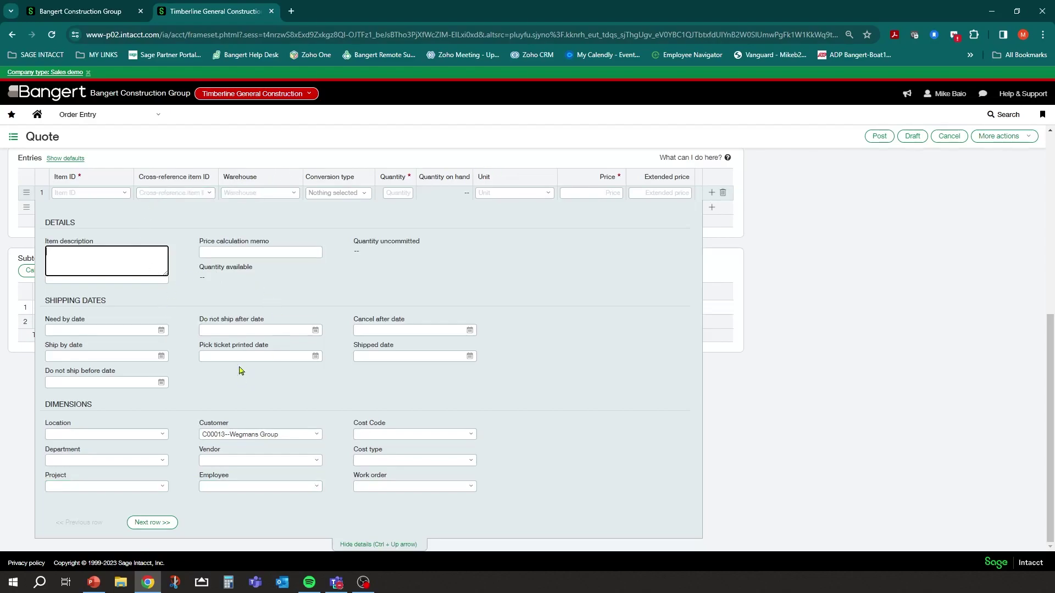
scroll(398, 262, "up", 2)
scroll(306, 343, "down", 2)
left_click(376, 546)
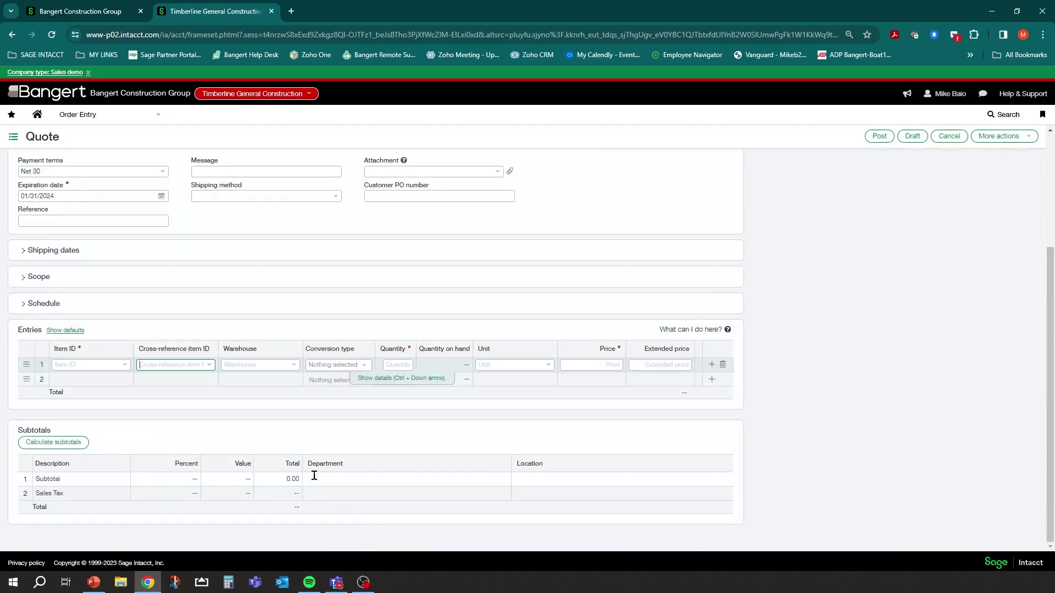
Add item MW24--Microwave 24" on the first entry line with GCWH--GC Warehouse as its warehouse.
left_click(96, 361)
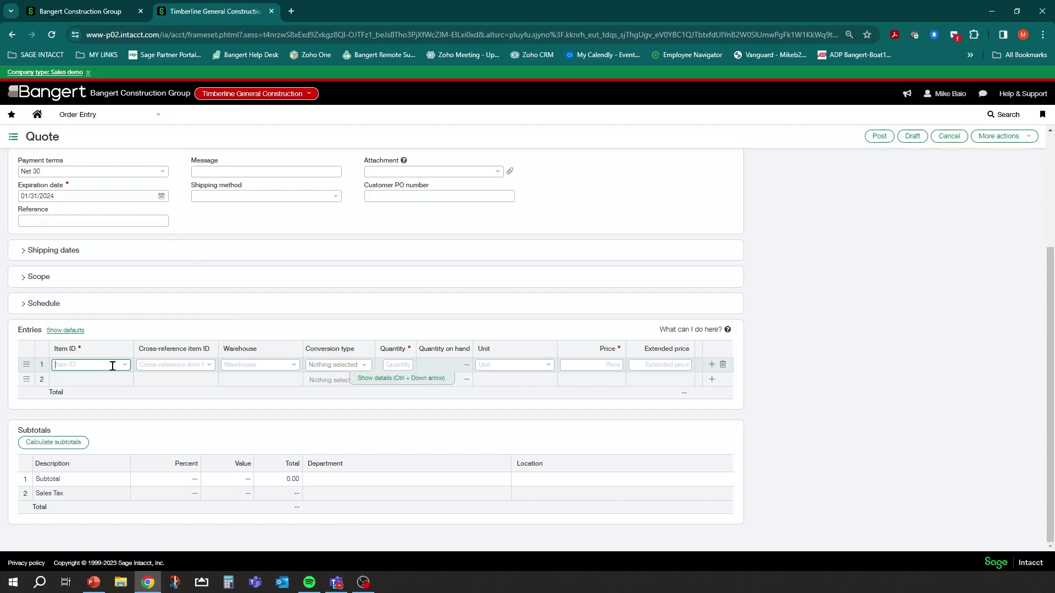
type("mi")
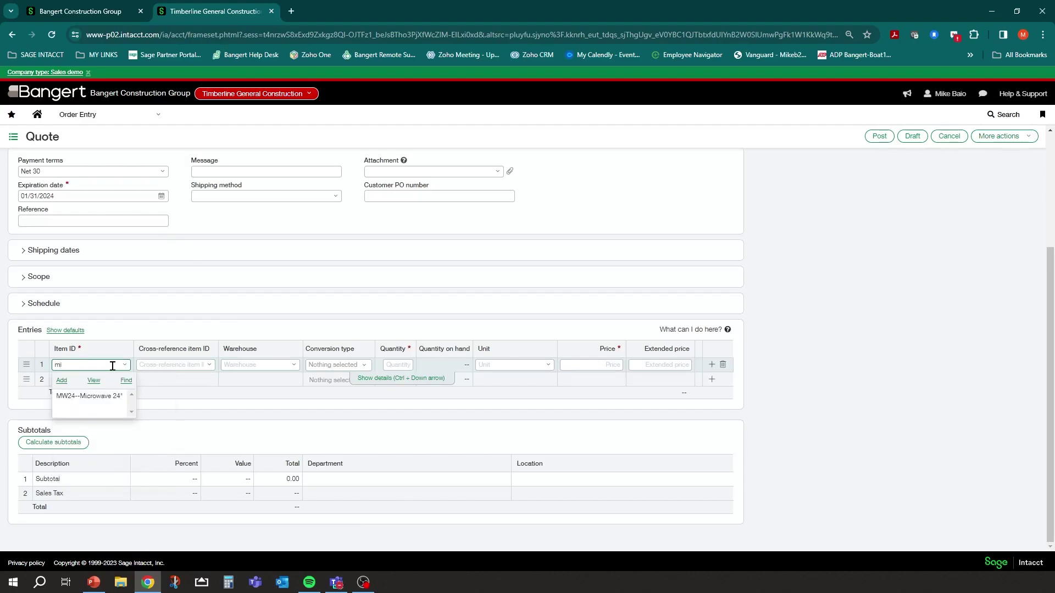
left_click(91, 396)
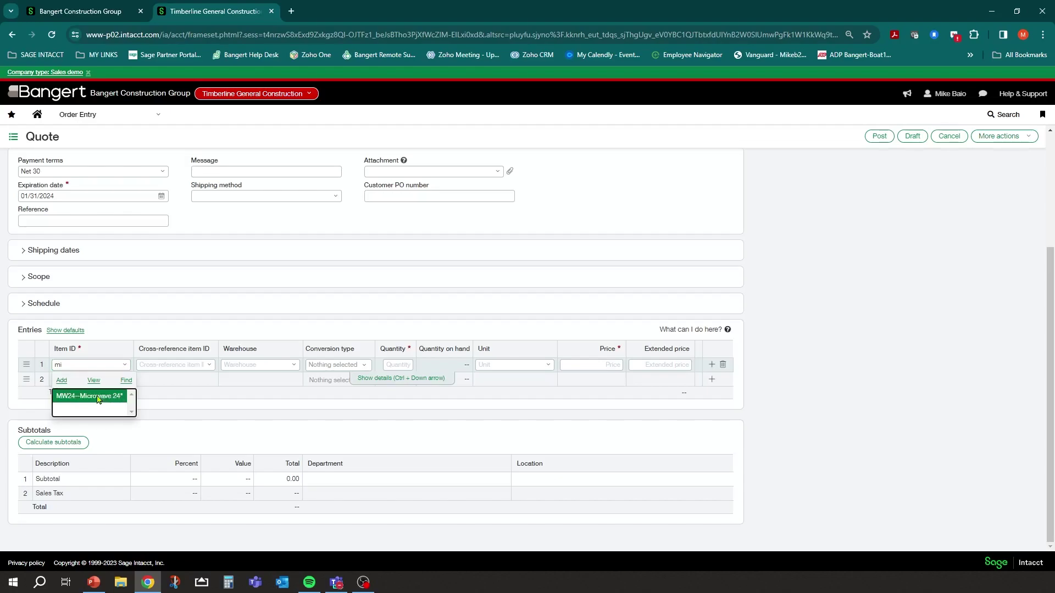
key("Tab")
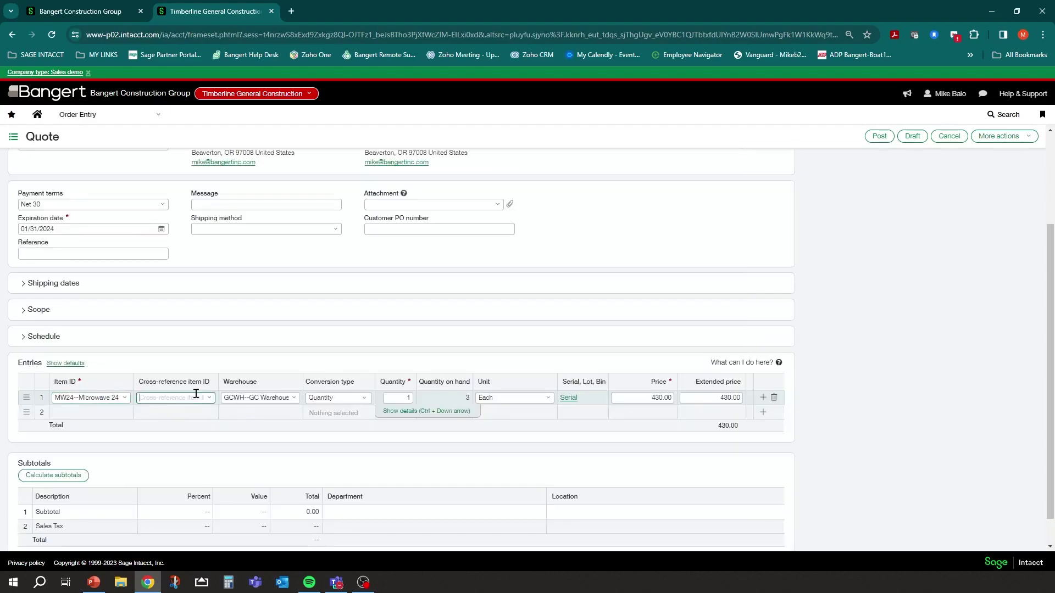
key("Tab")
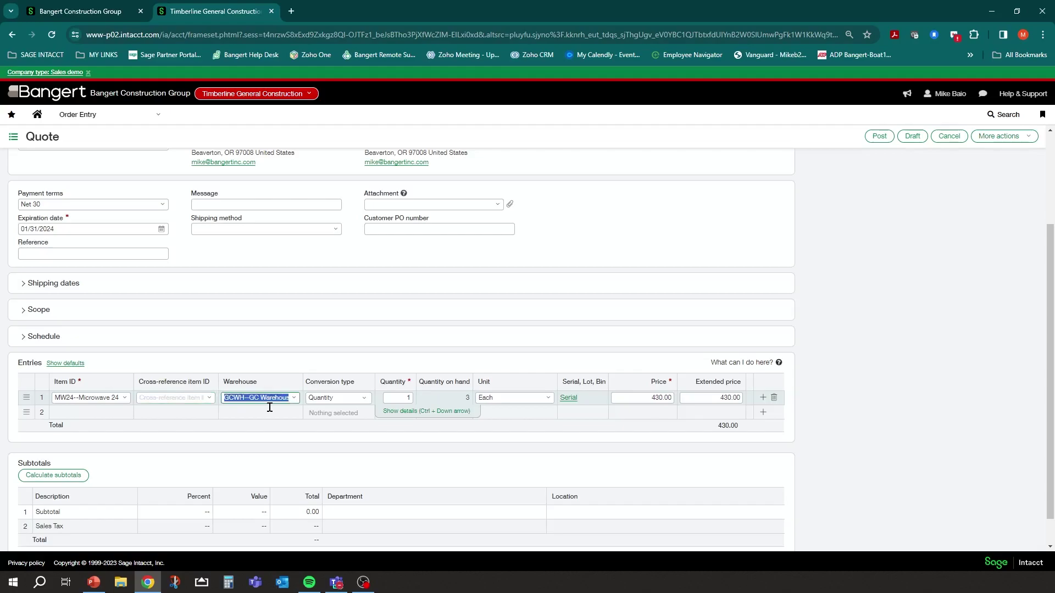
left_click(294, 398)
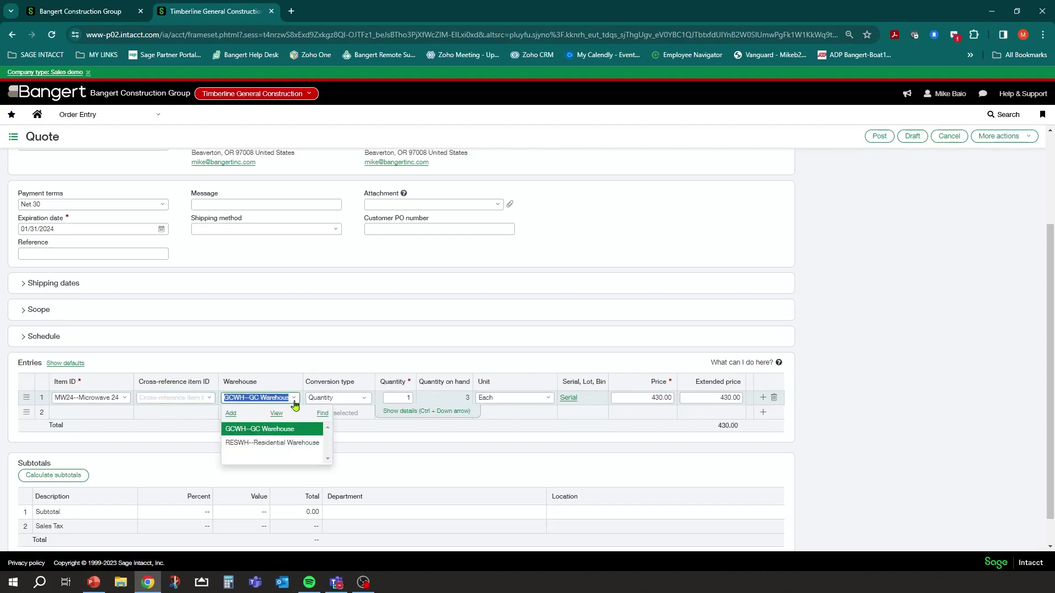
left_click(243, 431)
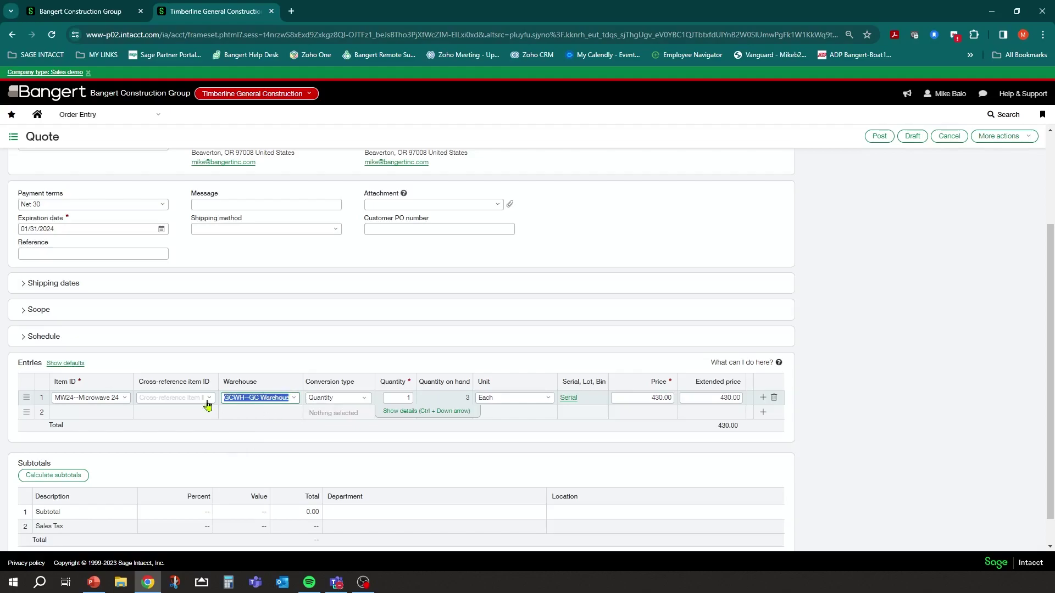
Examine the microwave line's selectable serial numbers, shipping dates and dimensions in its details, leaving the serial number unassigned.
left_click(569, 400)
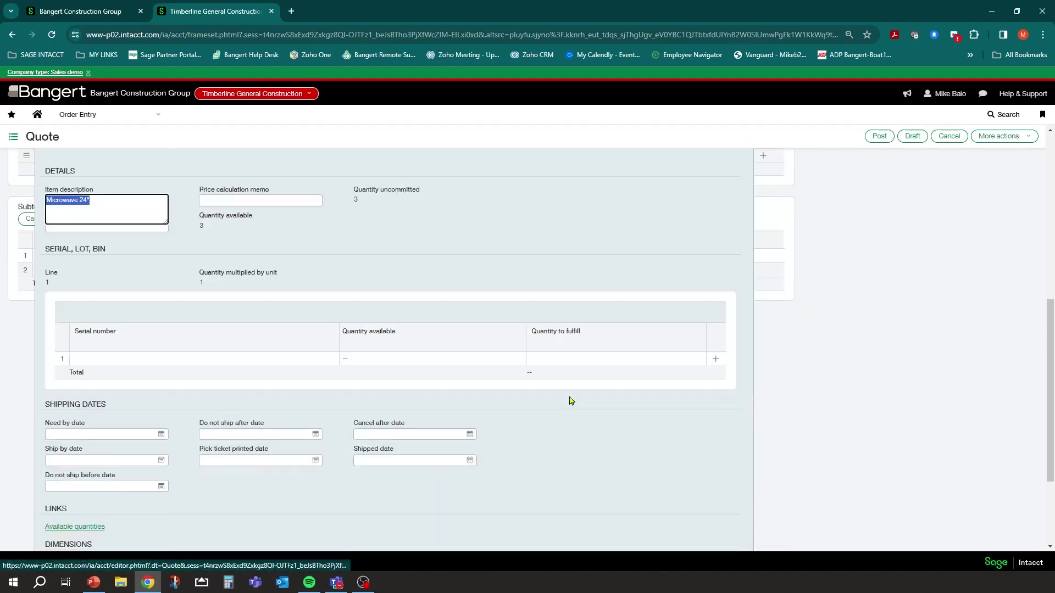
left_click(393, 254)
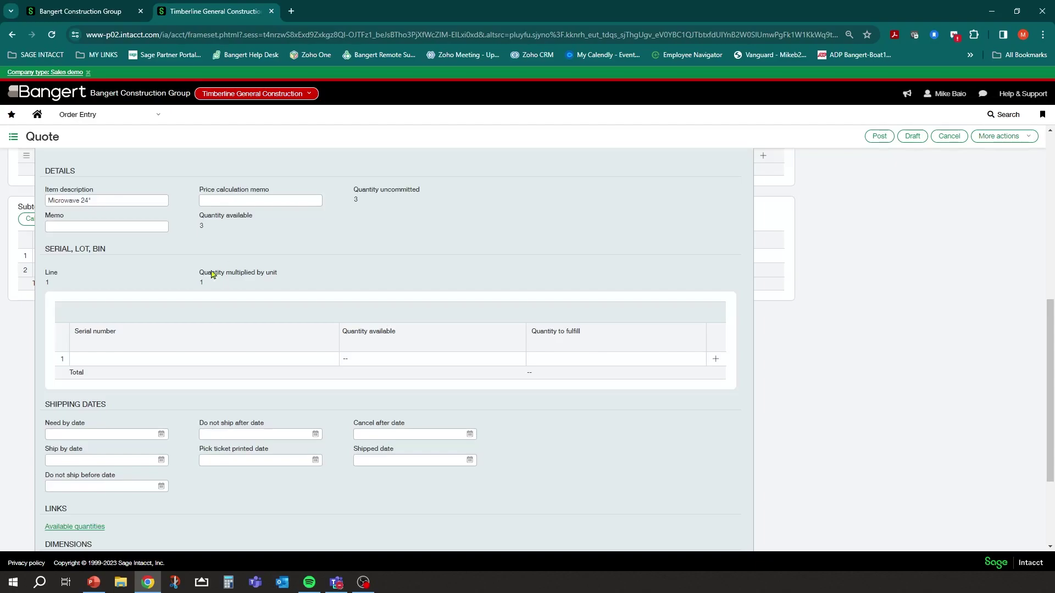
left_click(203, 362)
left_click(145, 361)
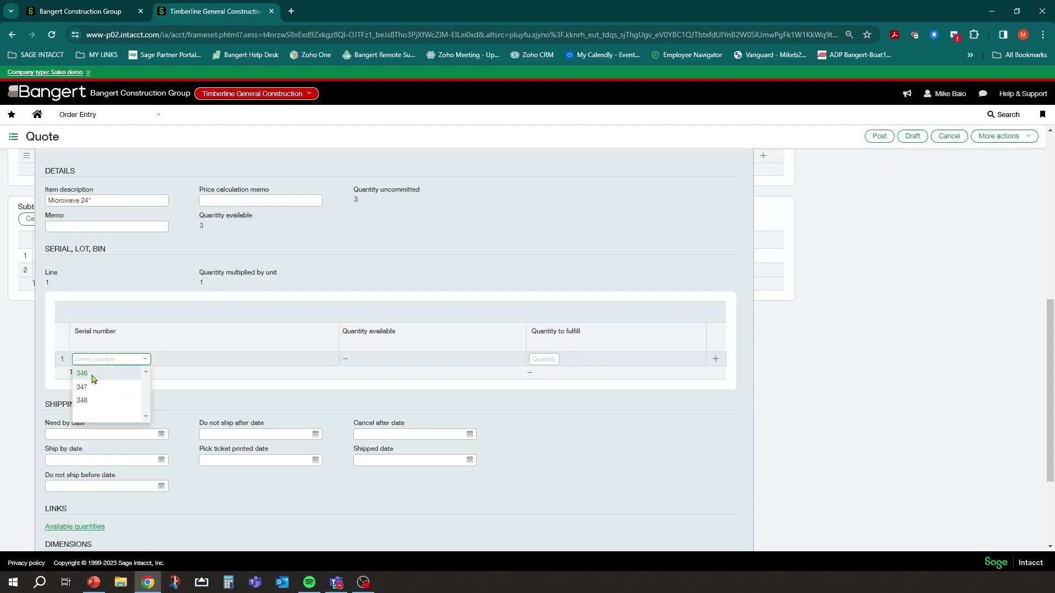
scroll(217, 368, "down", 1)
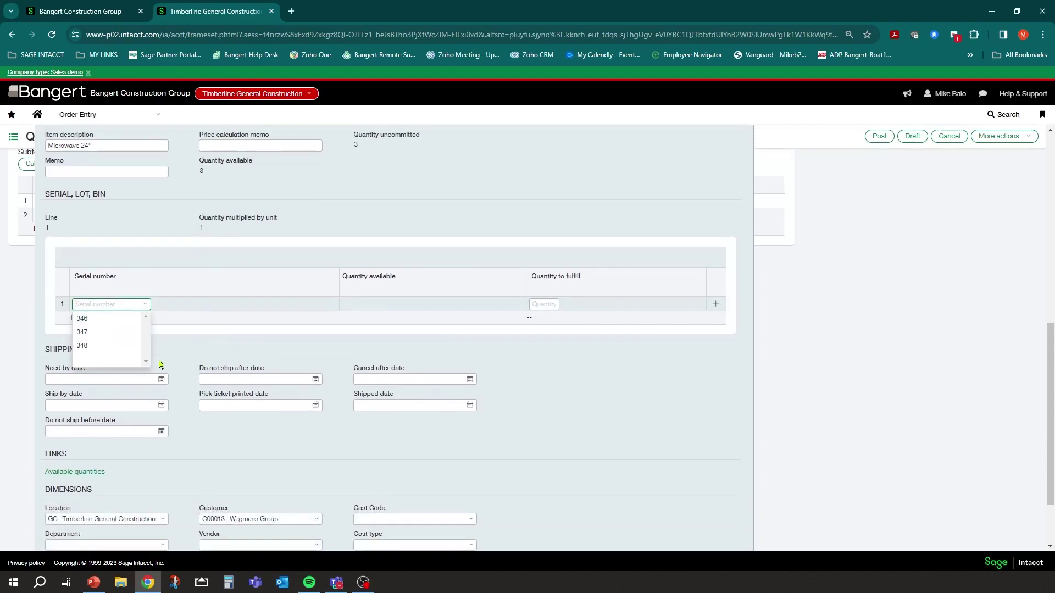
left_click(457, 192)
scroll(457, 192, "up", 3)
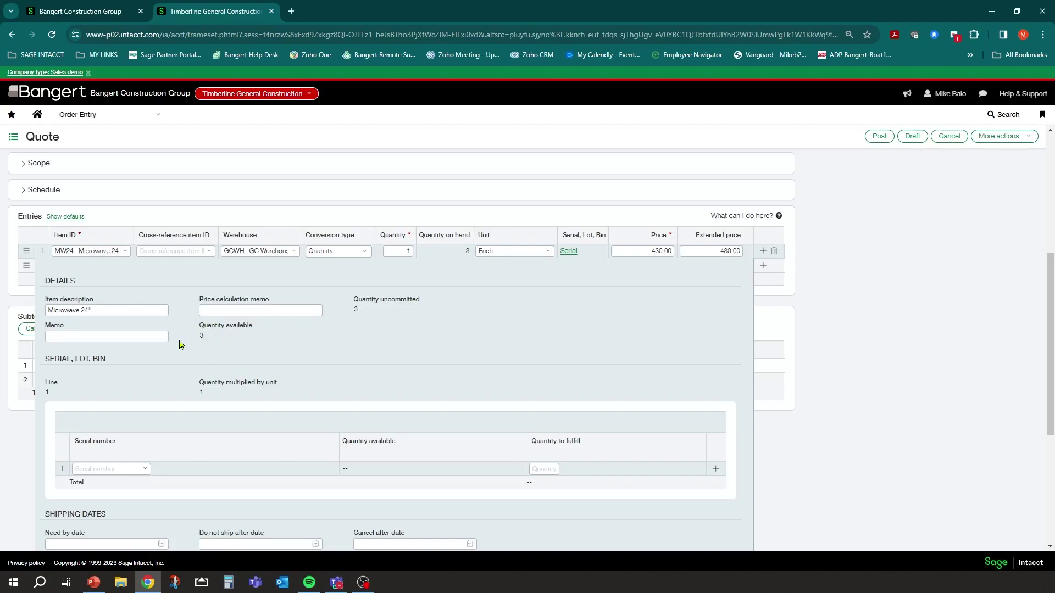
scroll(466, 325, "down", 5)
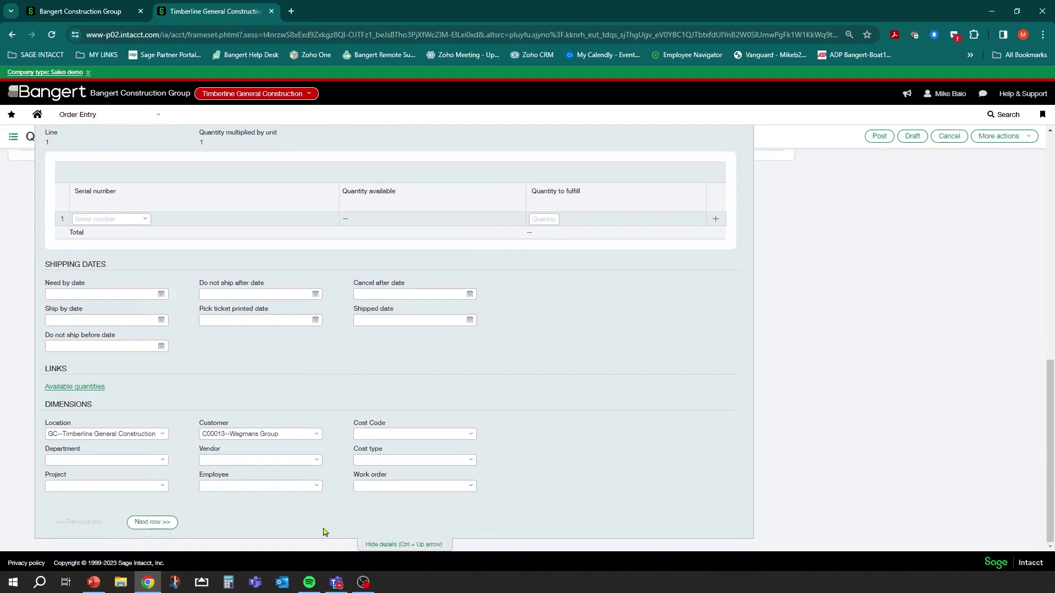
left_click(389, 544)
Check the quantity, unit and price on the microwave line.
left_click(399, 365)
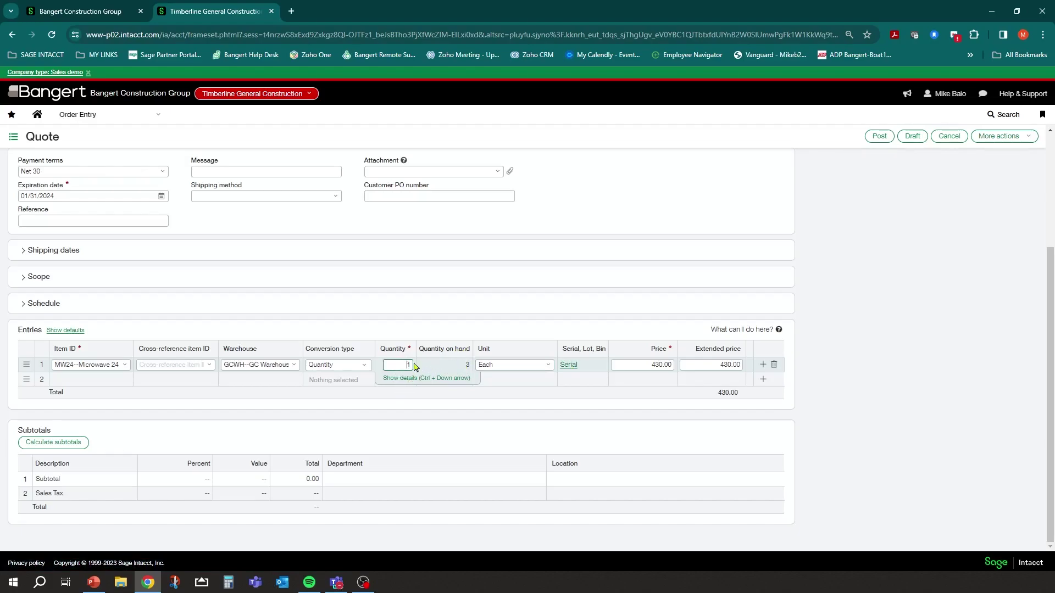
key("Tab")
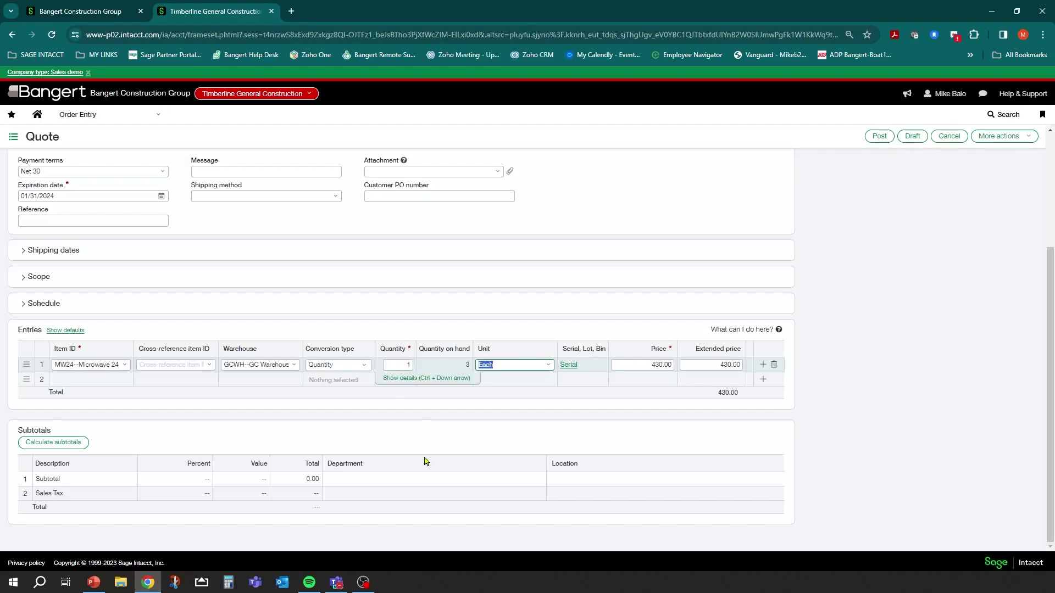
key("Tab")
key("Tab")
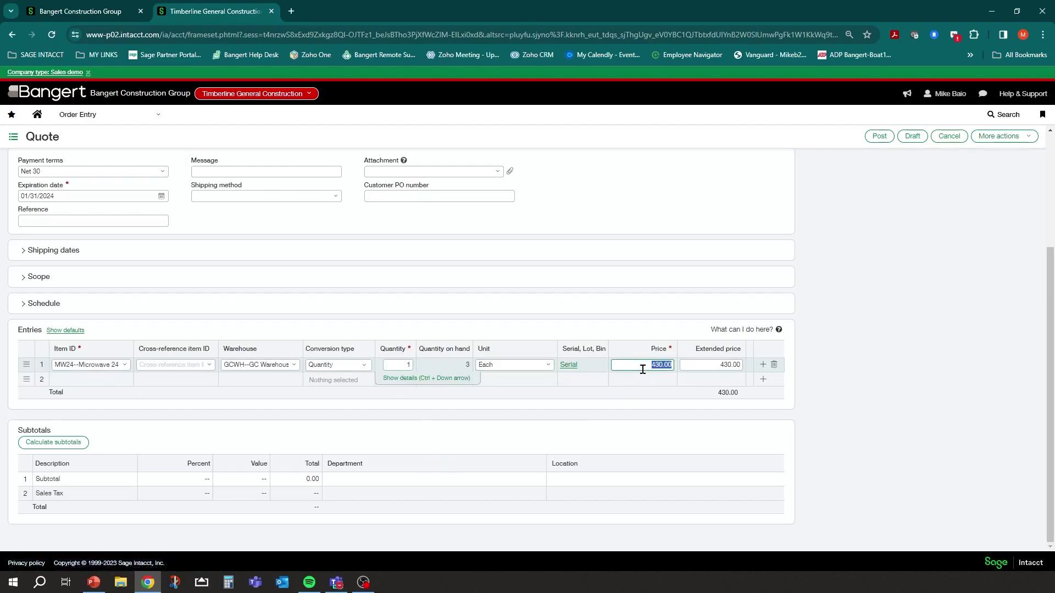
View the MW24 item record to check its base price, and return to the quote line's price.
left_click(124, 365)
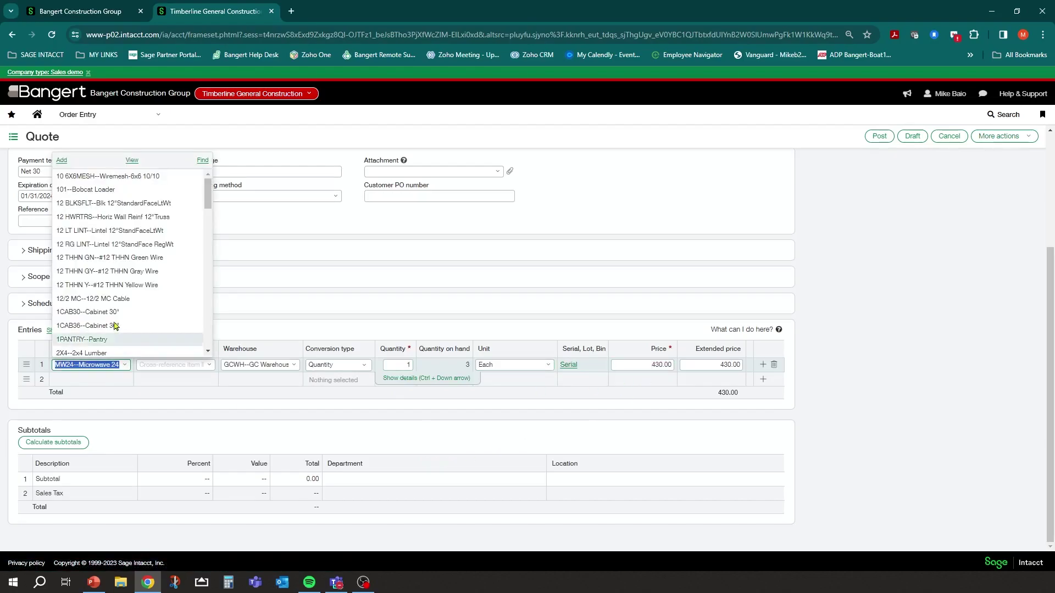
left_click(132, 165)
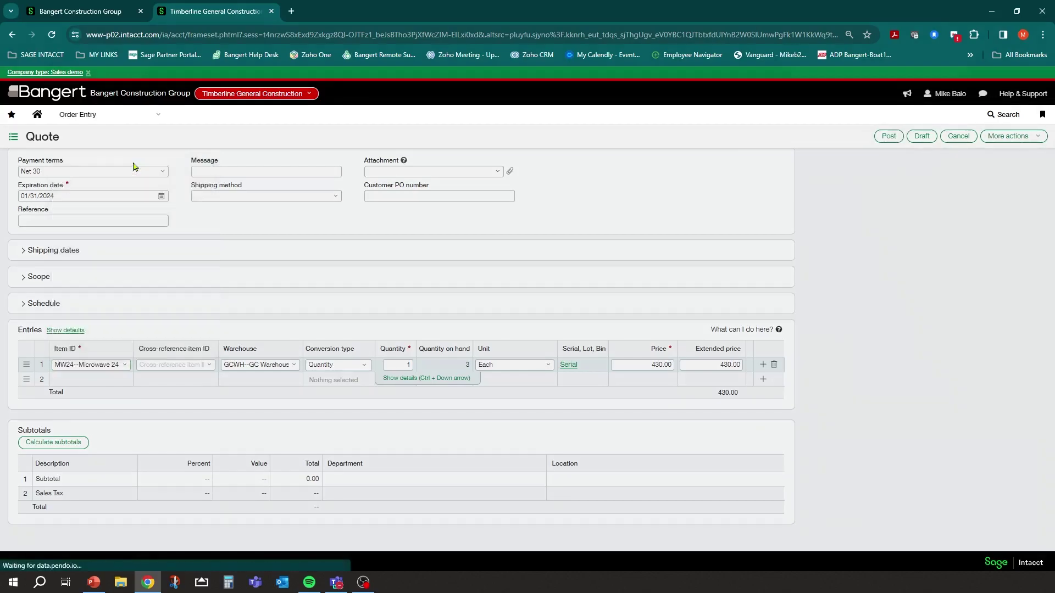
scroll(307, 330, "down", 2)
scroll(306, 330, "down", 6)
left_click_drag(222, 339, 203, 336)
left_click(233, 339)
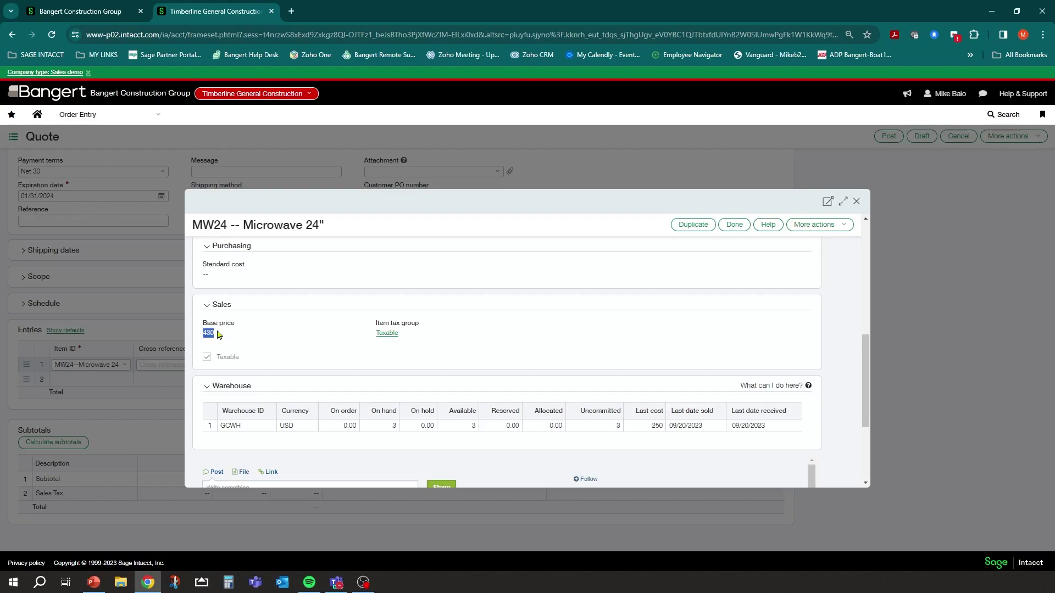
left_click(455, 207)
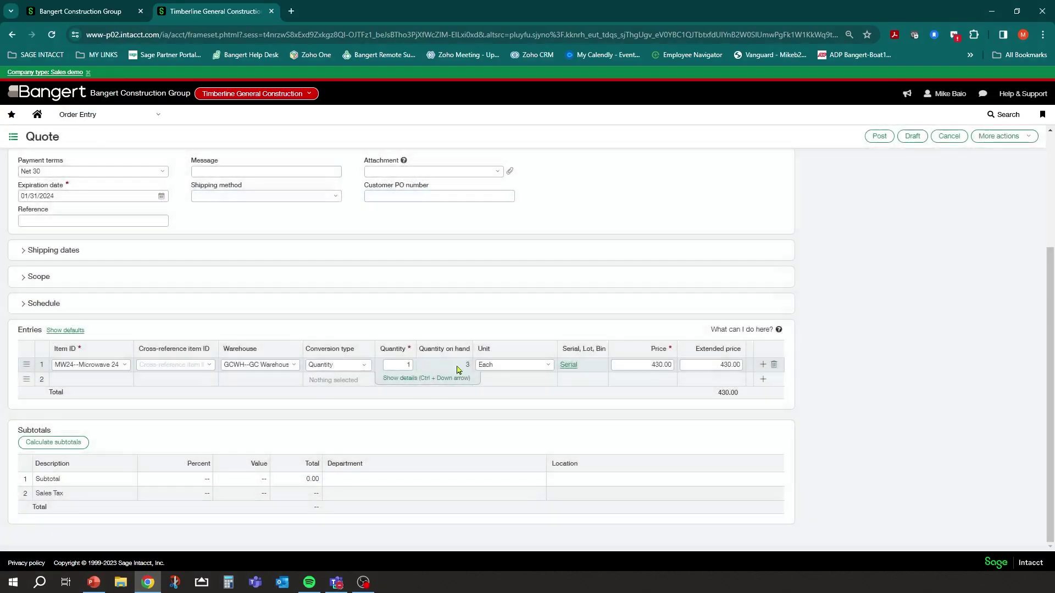
left_click(653, 364)
Add item Stove--Gas Stove 30" on the second entry line and set its warehouse to RESWH--Residential Warehouse.
left_click(81, 379)
type("st")
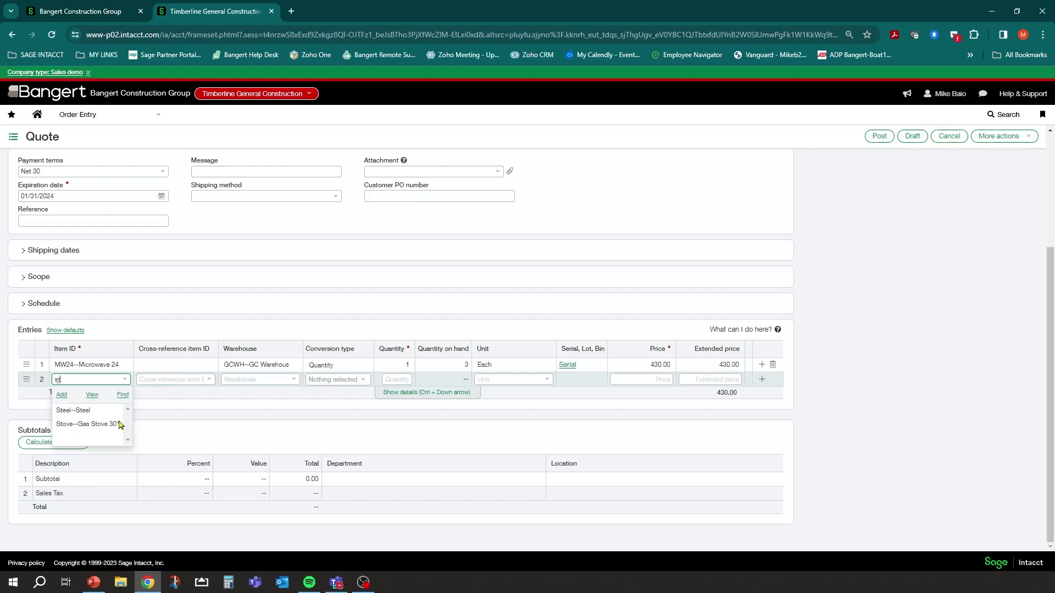
left_click(102, 426)
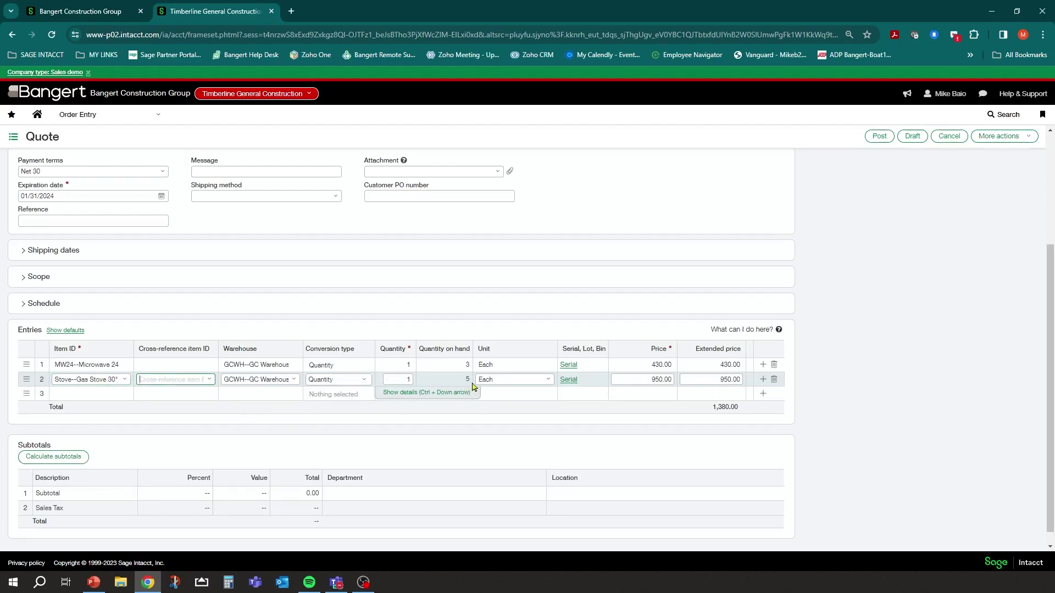
left_click(295, 383)
left_click(295, 383)
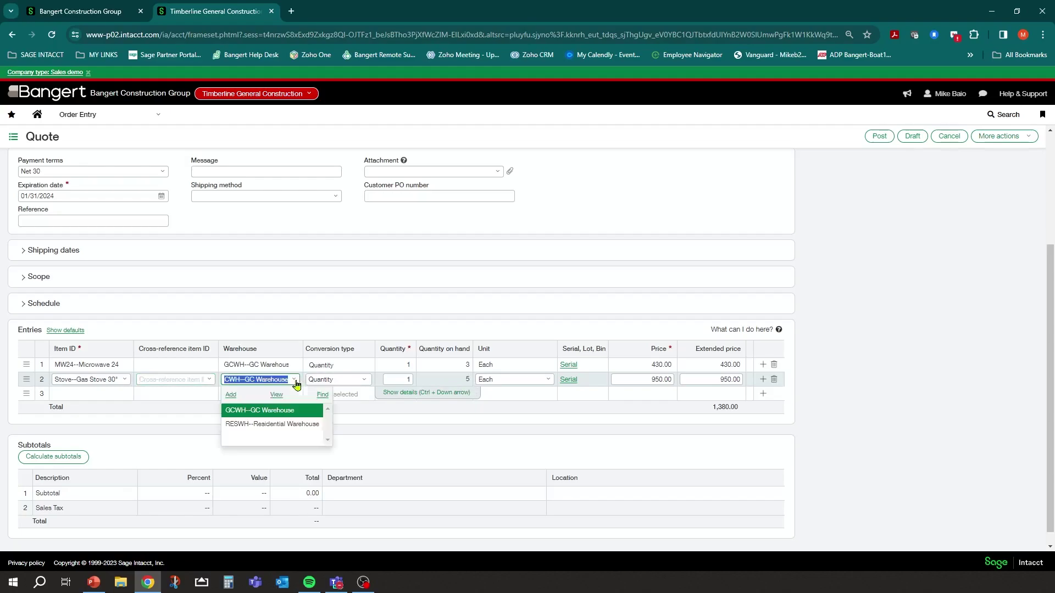
left_click(258, 427)
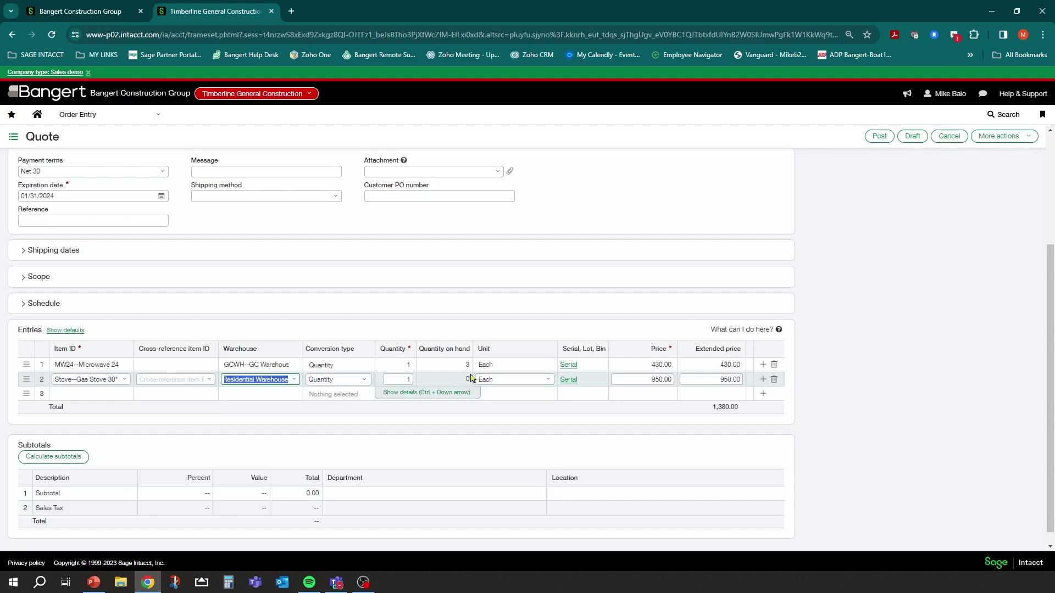
Set the gas stove line's warehouse to GCWH--GC Warehouse and move on to its price.
left_click(281, 385)
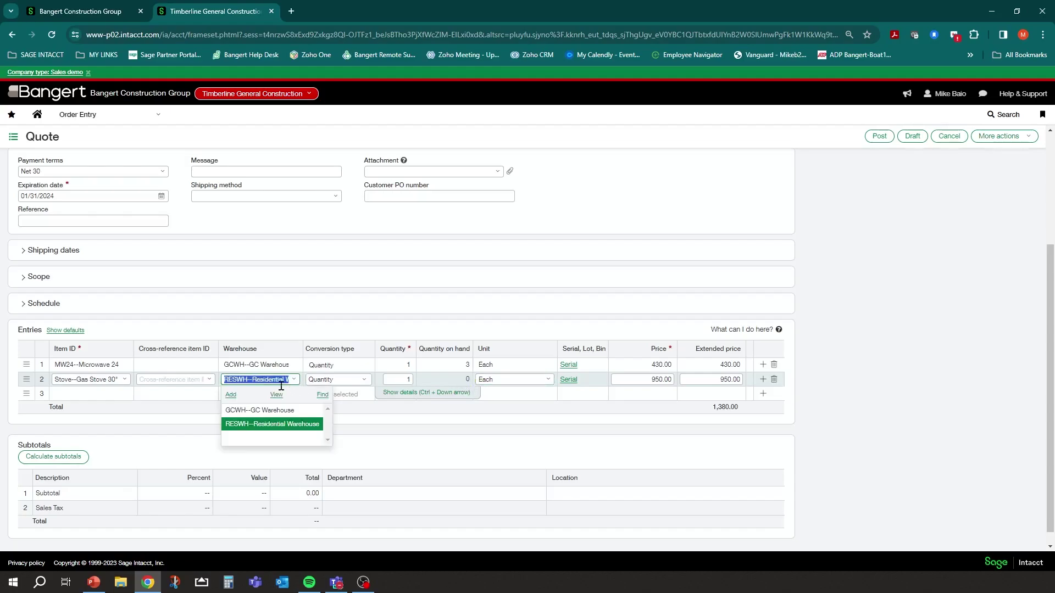
left_click(256, 409)
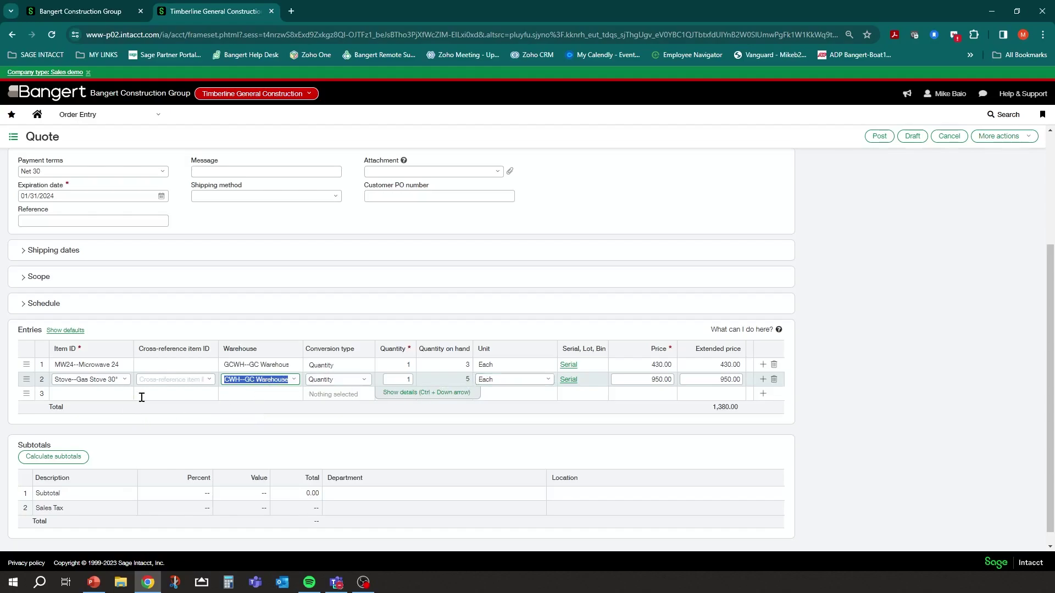
key("Tab")
key("Tab")
key("Tab")
key("Tab")
key("Tab")
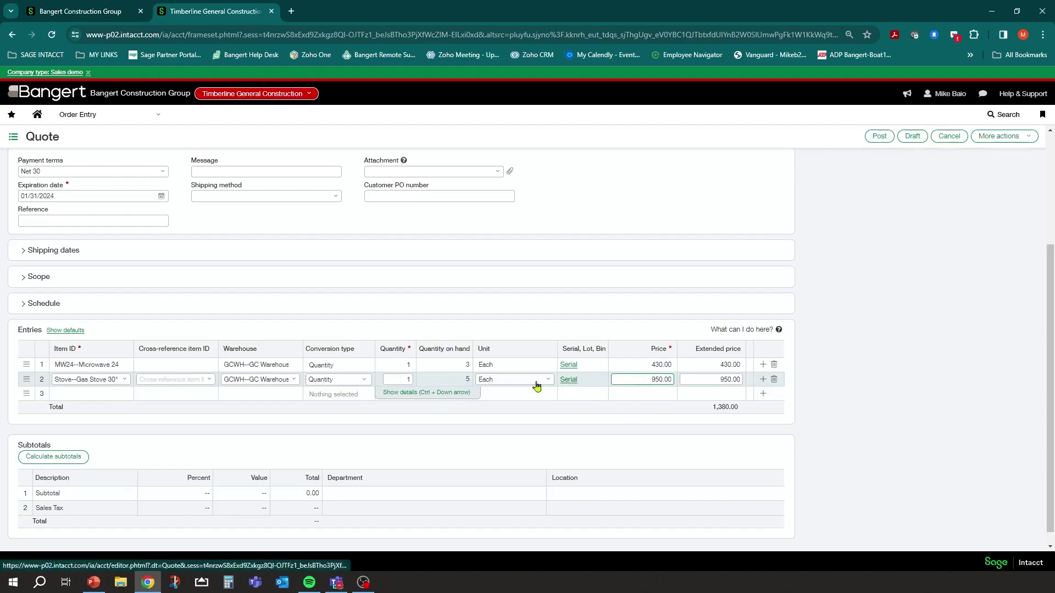
left_click(109, 394)
type("la")
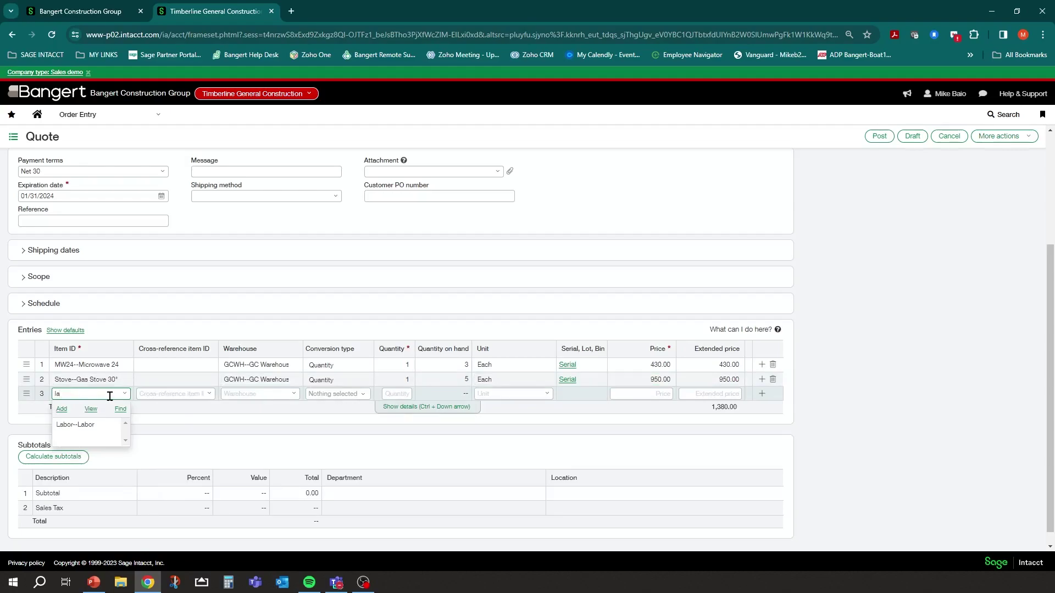
key("BackSpace")
key("BackSpace")
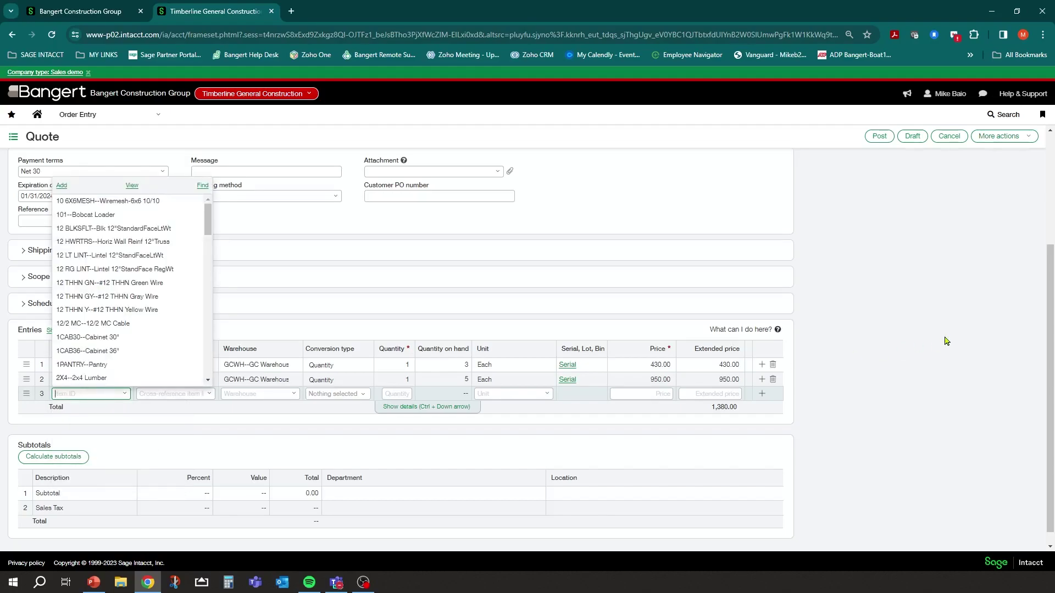
left_click(114, 380)
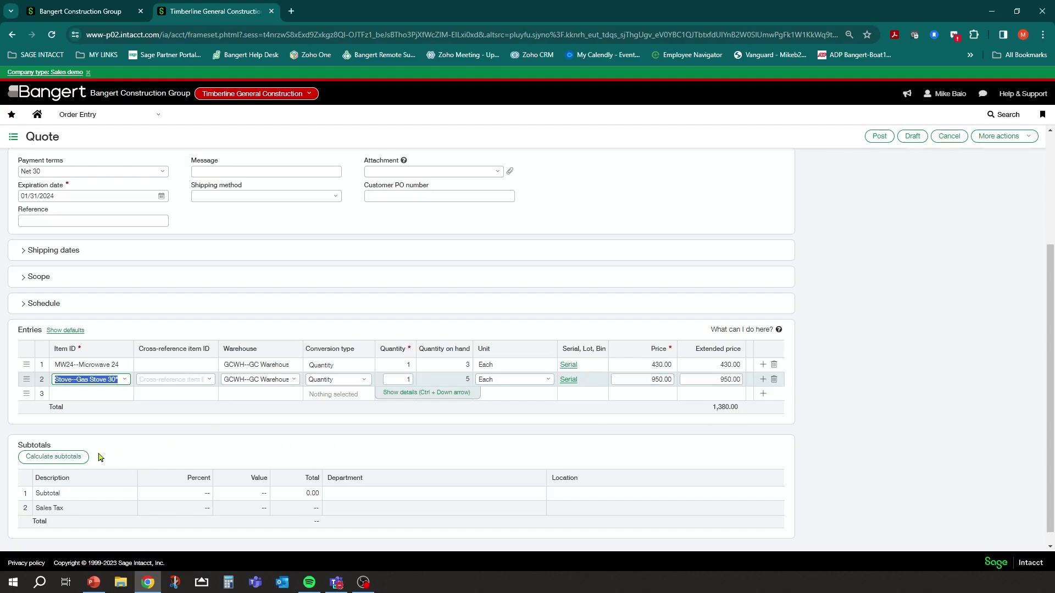
Calculate the quote's subtotals and check the sales tax breakdown.
left_click(55, 459)
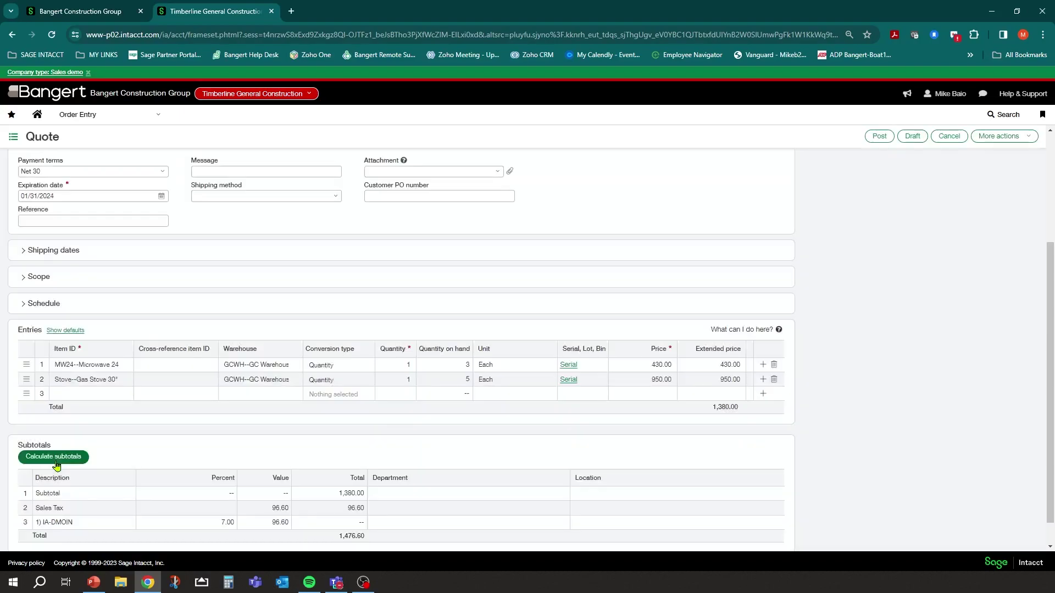
left_click(352, 508)
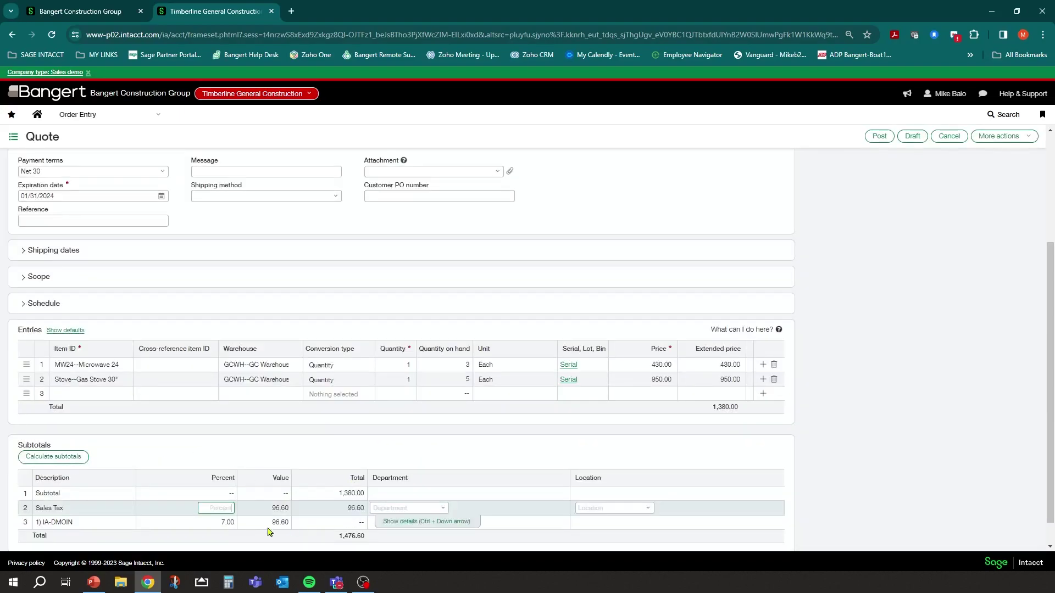
left_click(58, 522)
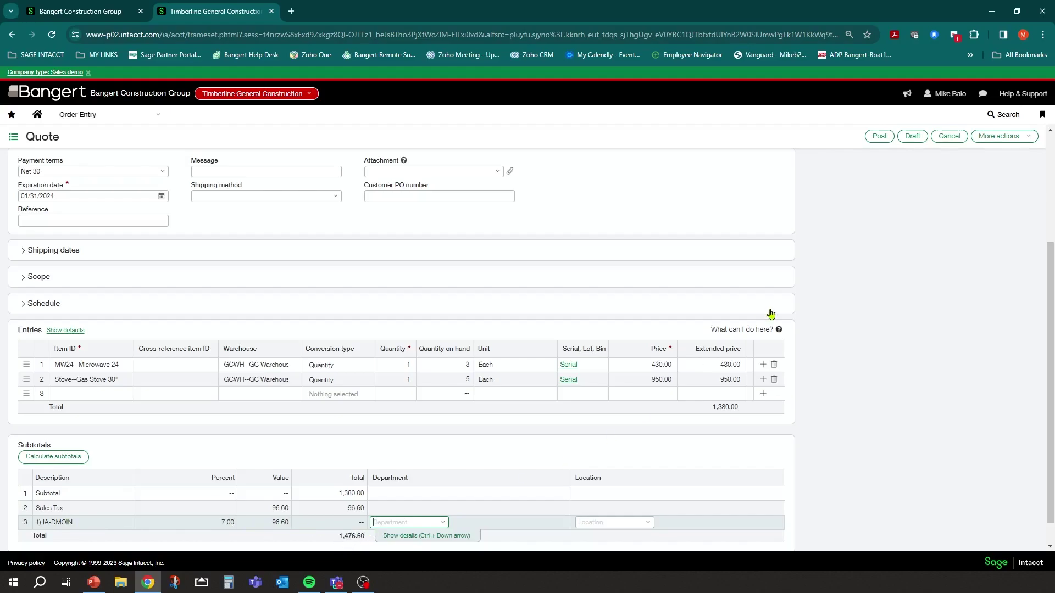
left_click(868, 285)
Post the quote and locate its document number in the quote list.
scroll(348, 413, "up", 3)
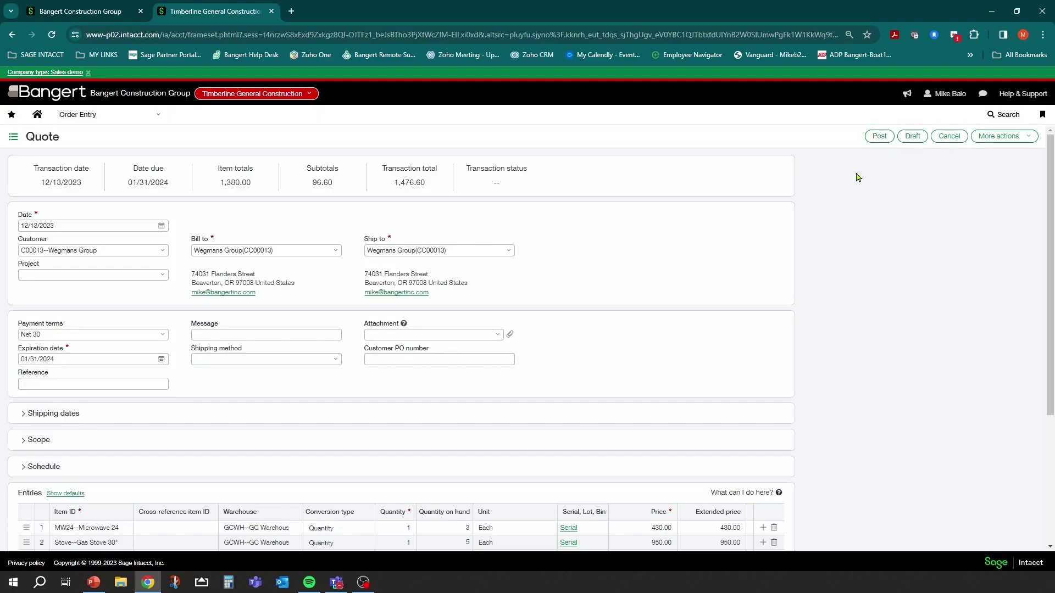
left_click(879, 137)
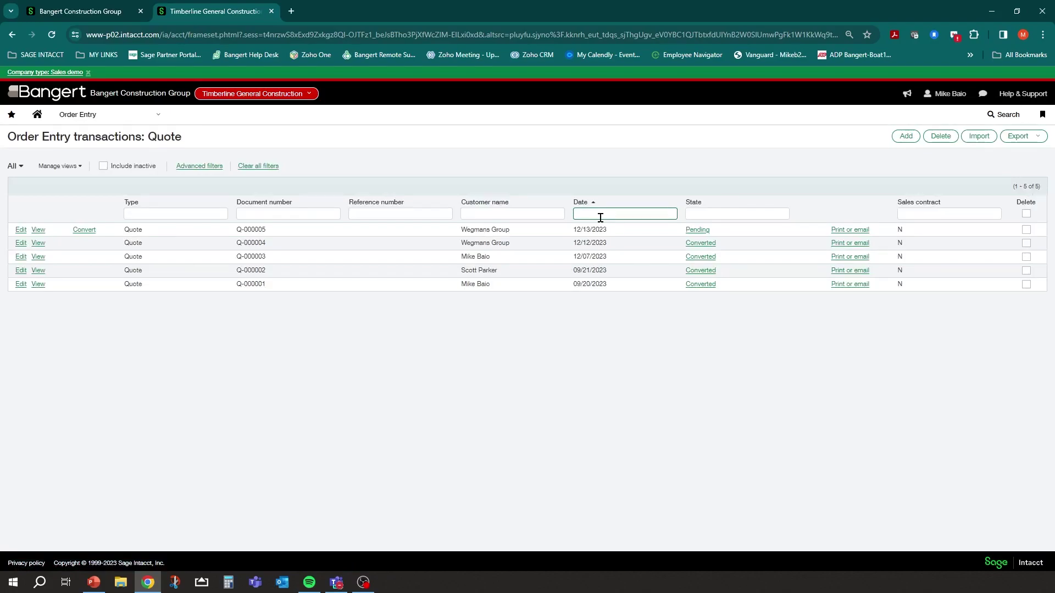
left_click_drag(237, 232, 276, 233)
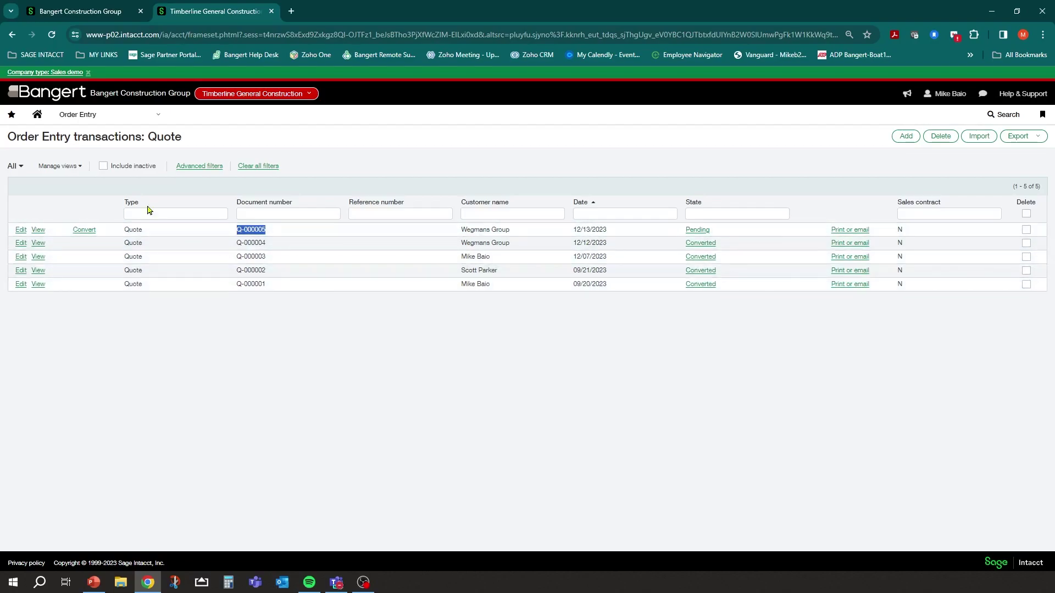
left_click(15, 166)
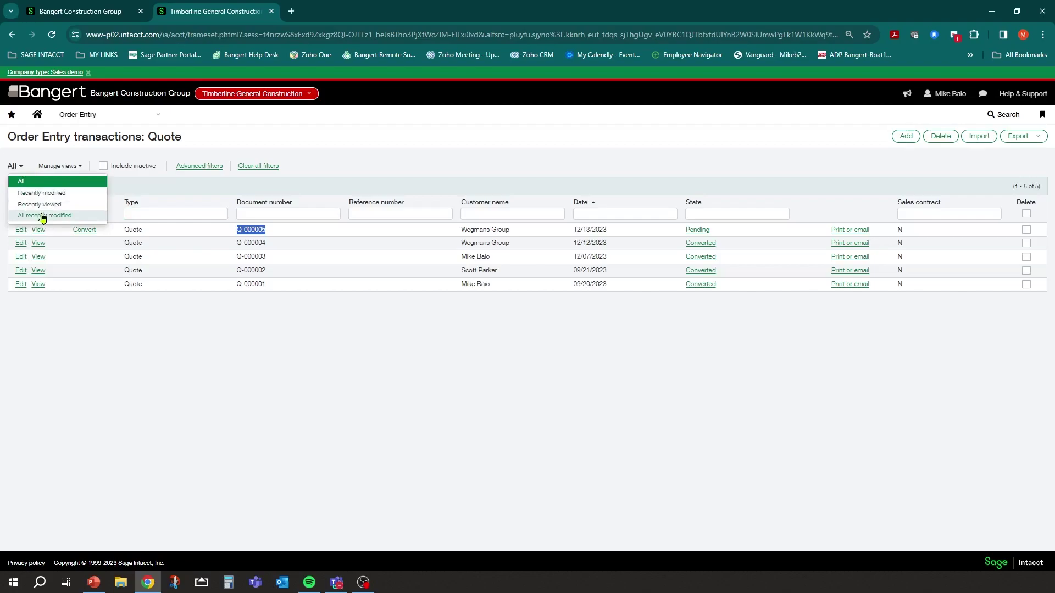
left_click(68, 165)
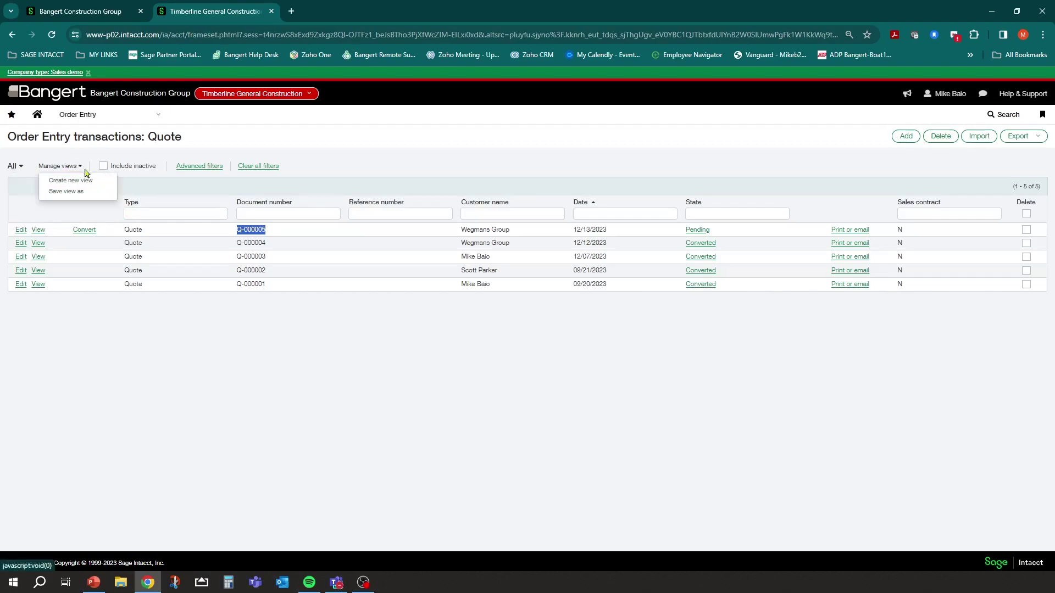
left_click(674, 215)
left_click(700, 214)
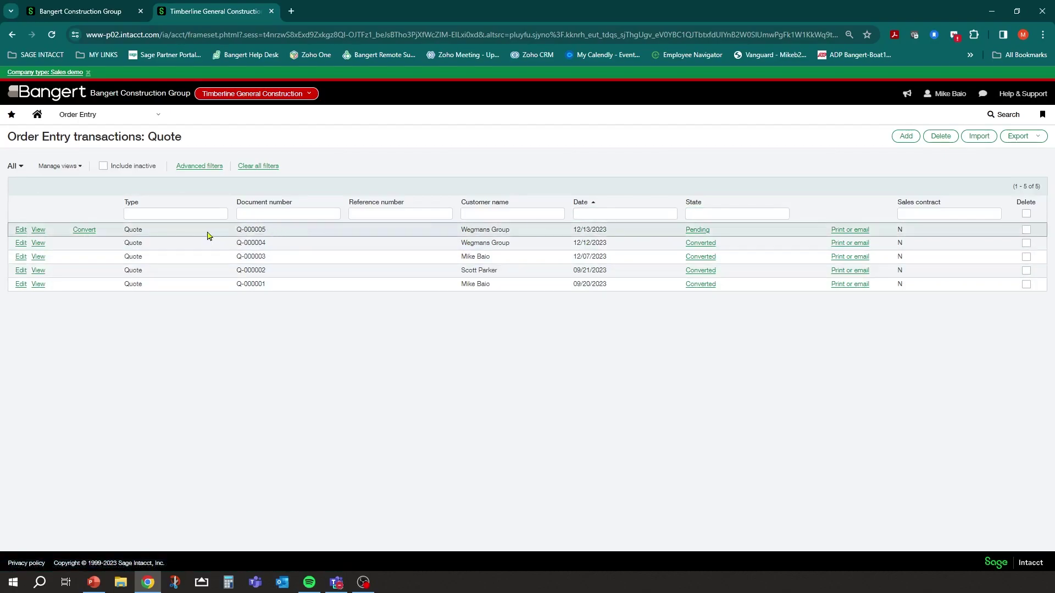
Examine the email delivery options for the pending Wegmans Group quote, including recipient and email templates, and cancel without sending.
left_click(846, 230)
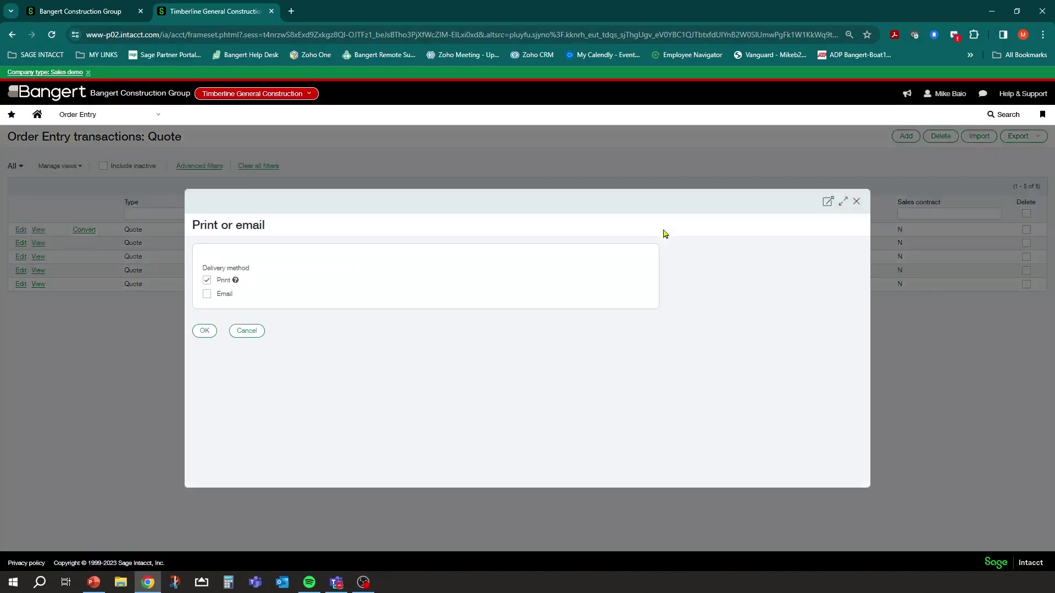
left_click(207, 294)
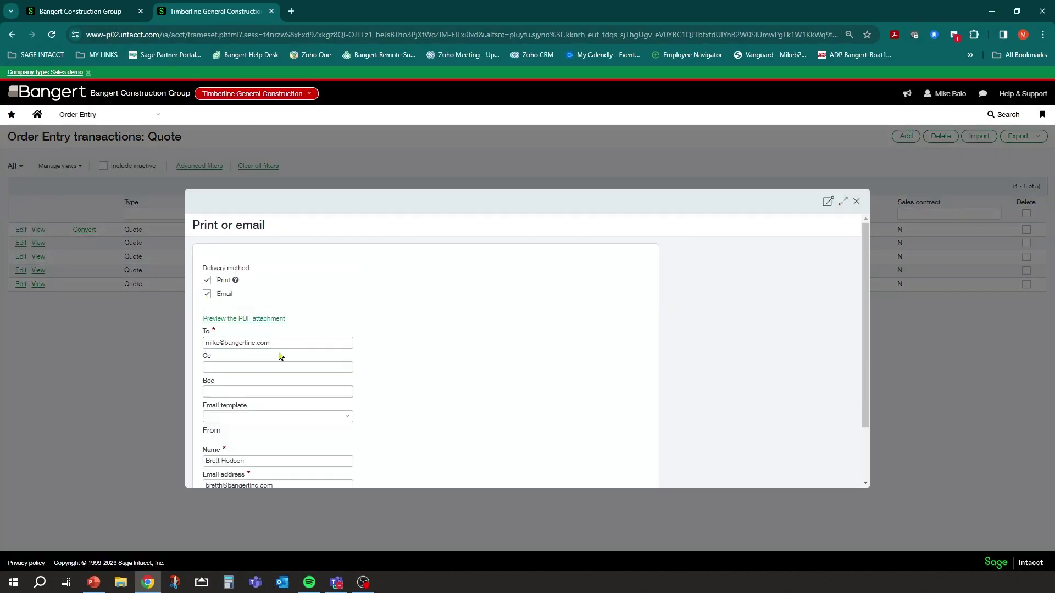
left_click(325, 341)
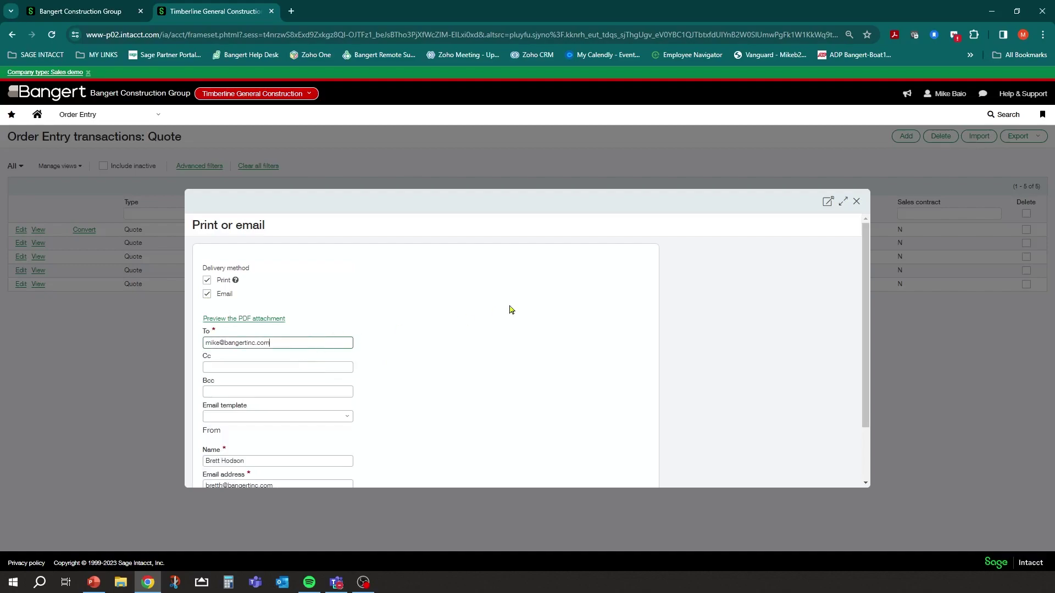
scroll(541, 300, "down", 1)
scroll(325, 336, "down", 1)
scroll(384, 313, "up", 1)
scroll(382, 323, "down", 1)
left_click(348, 350)
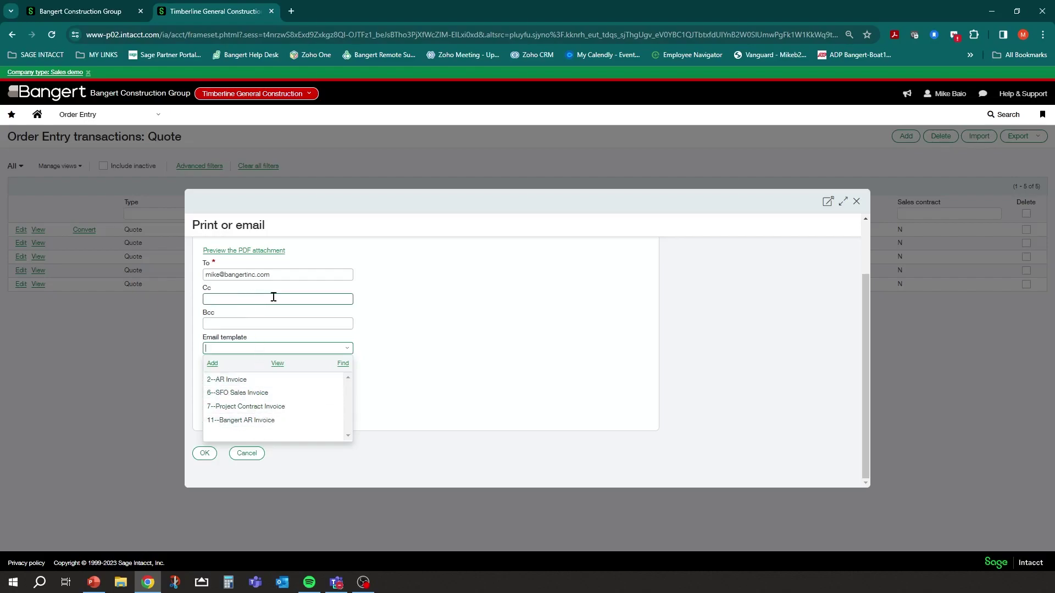
left_click(250, 457)
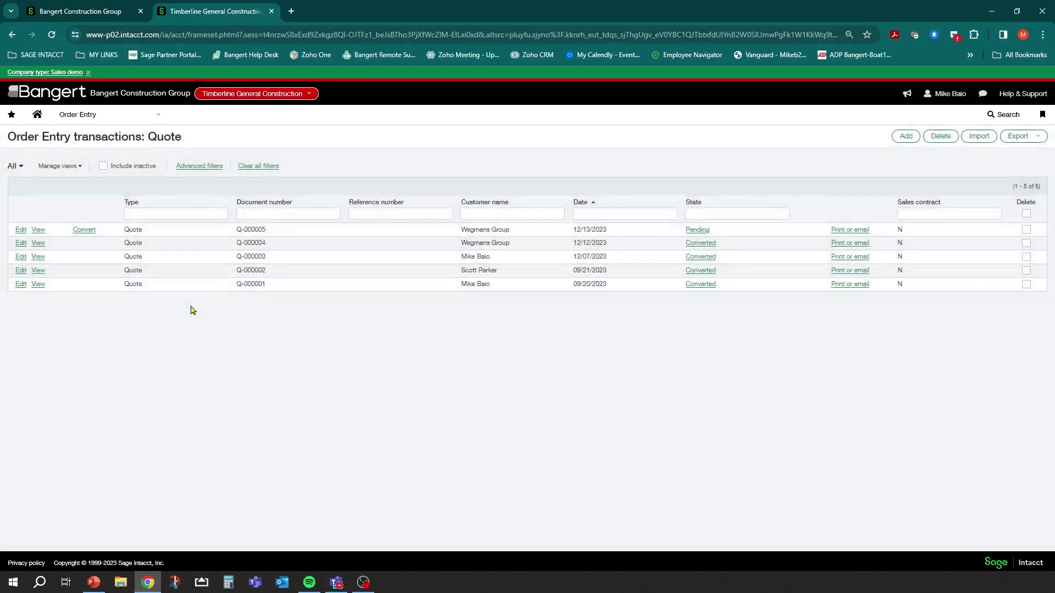
Print the pending Wegmans Group quote to PDF, review the document, and close the print options.
left_click(842, 230)
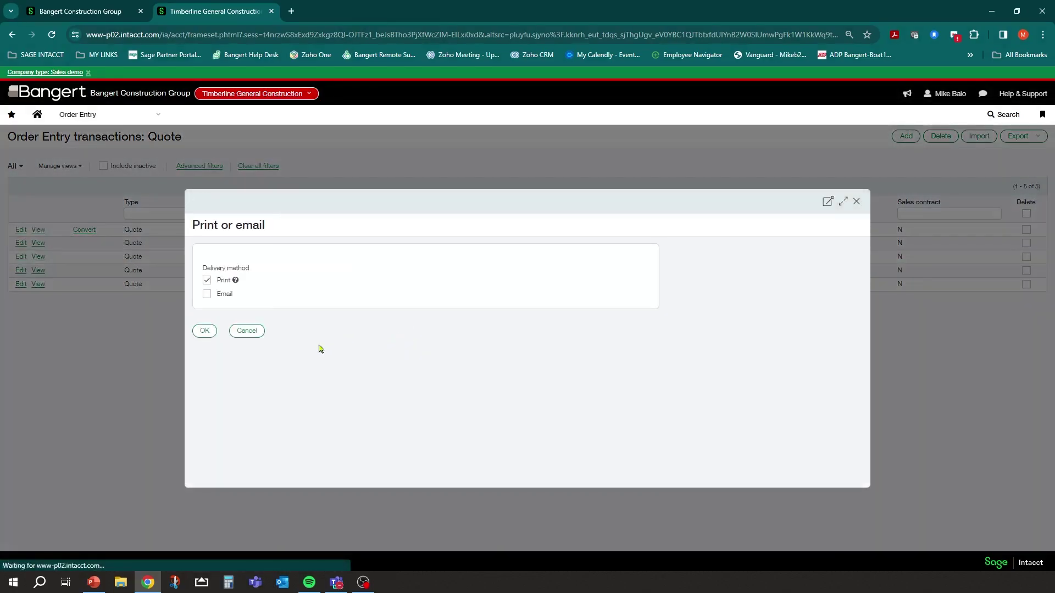
left_click(205, 331)
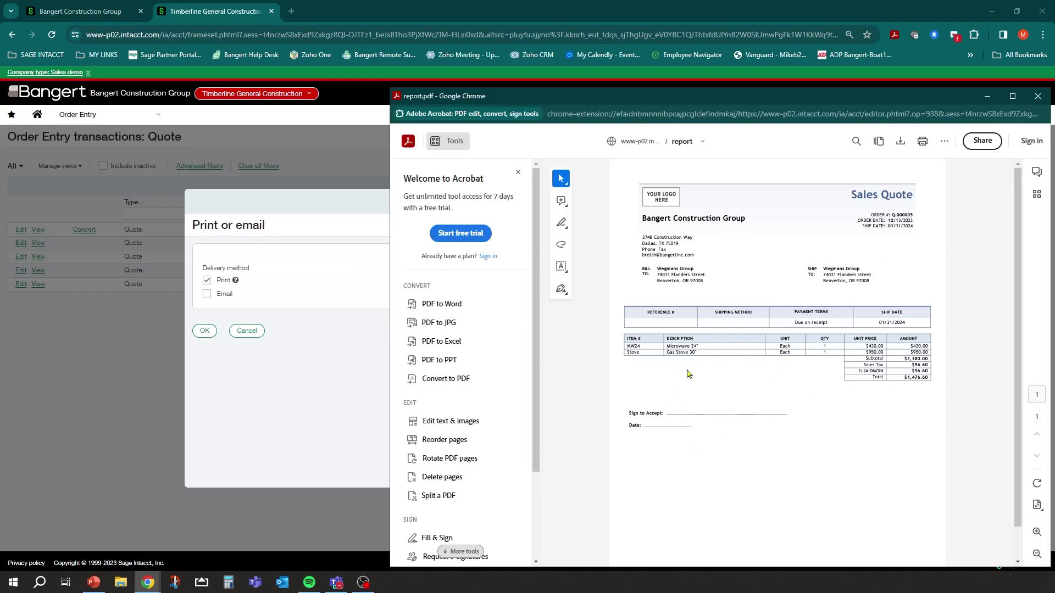
left_click(1038, 97)
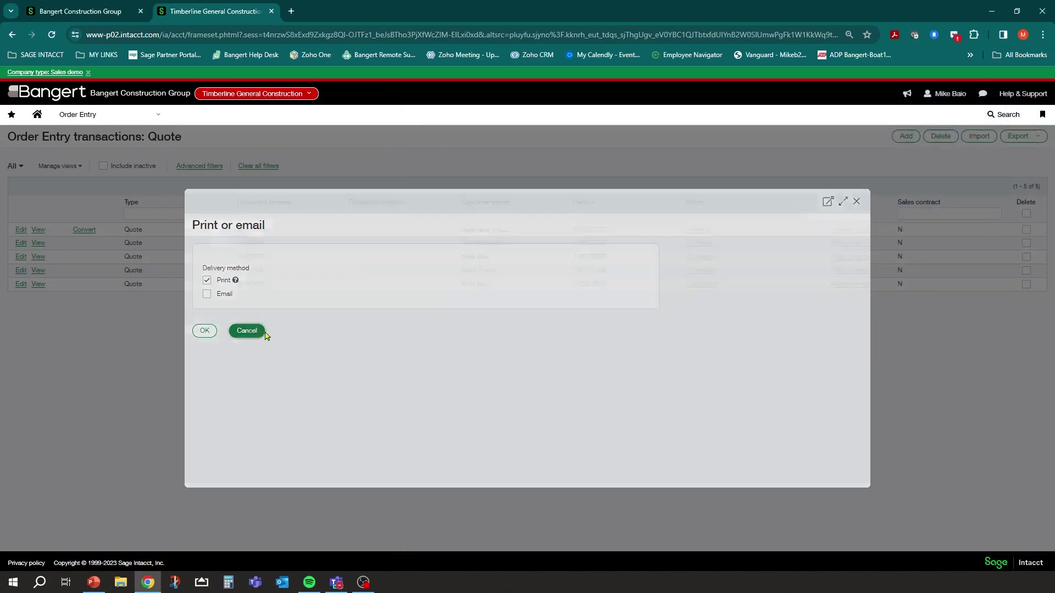
left_click(262, 331)
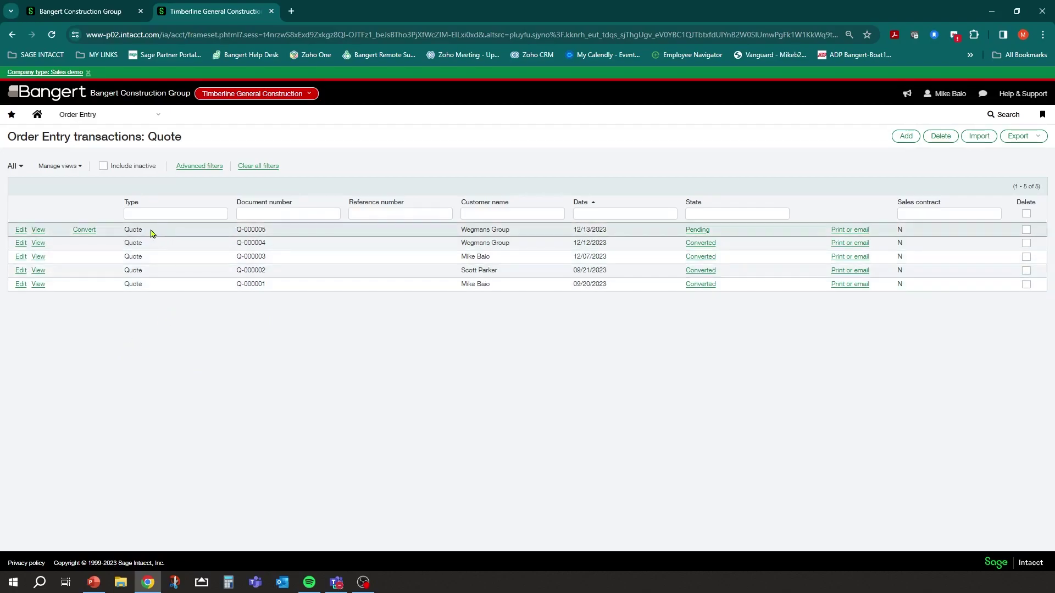
Reopen the Order Entry quote list and convert the pending Wegmans Group quote to a Customer Sales Order.
left_click(147, 118)
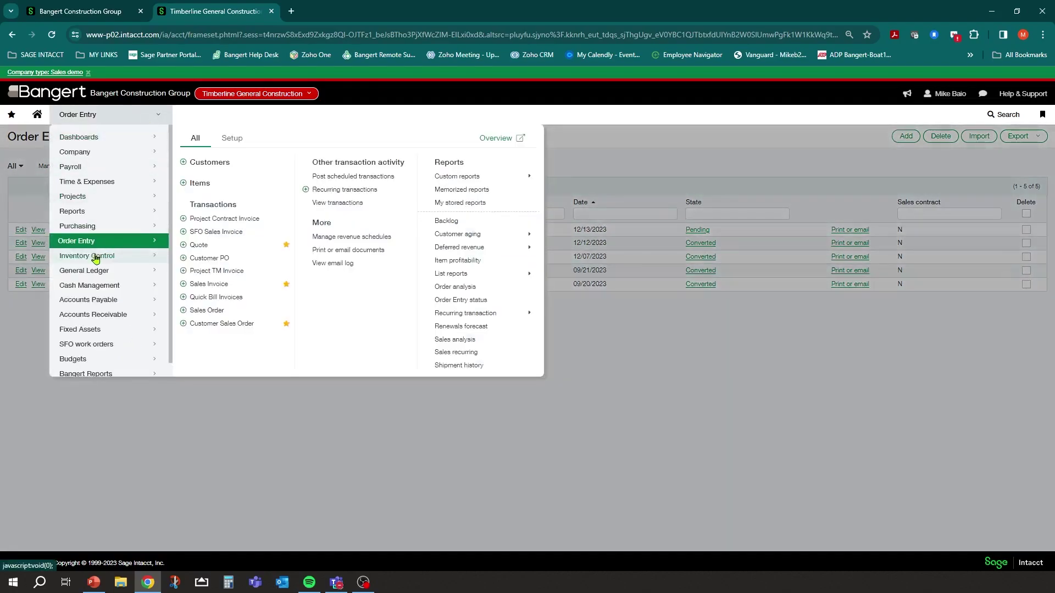
left_click(12, 114)
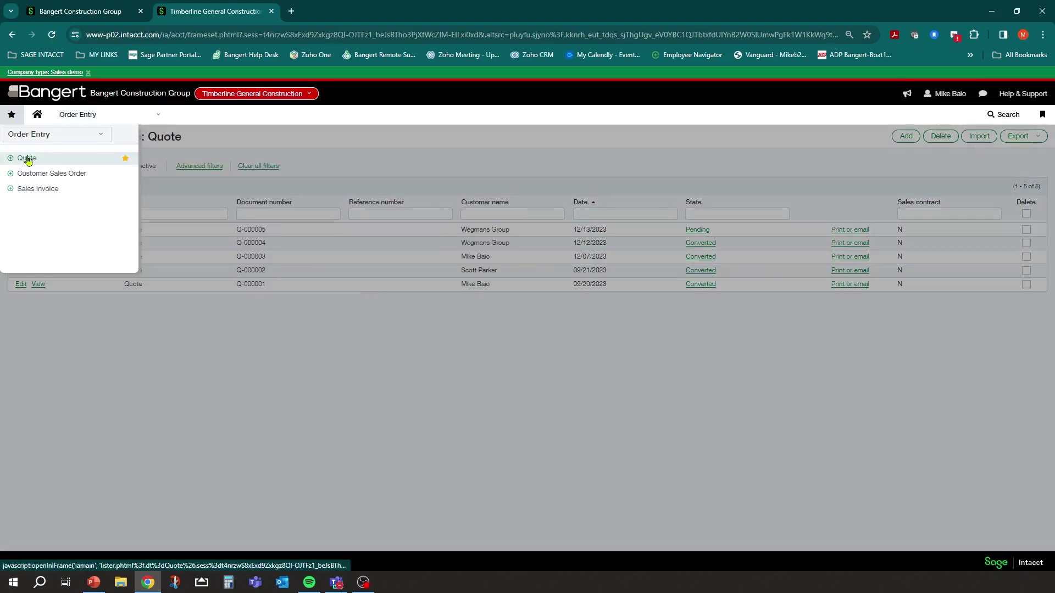
left_click(74, 114)
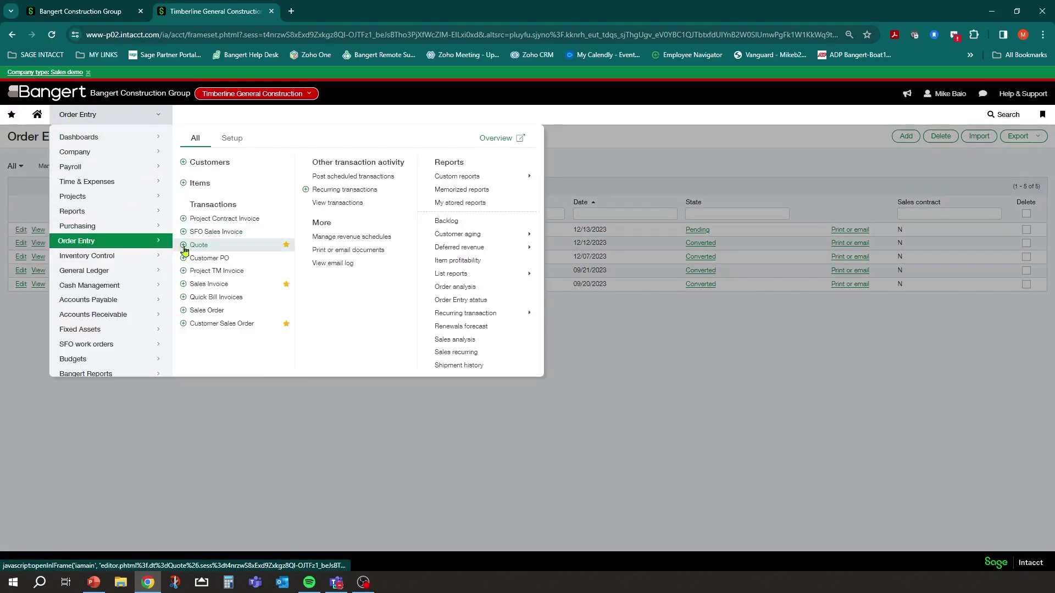
left_click(203, 251)
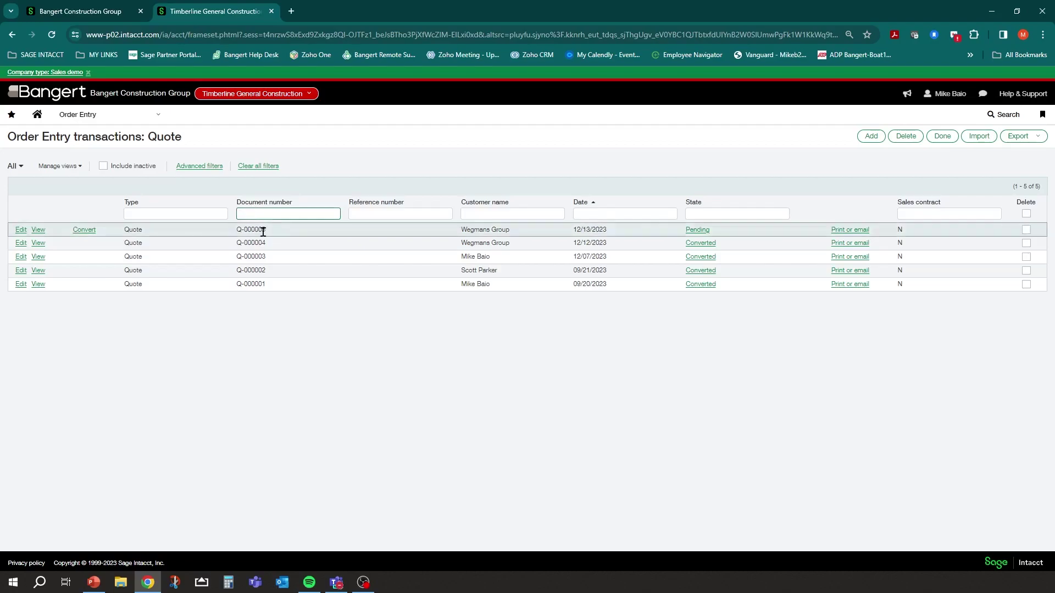
left_click(478, 208)
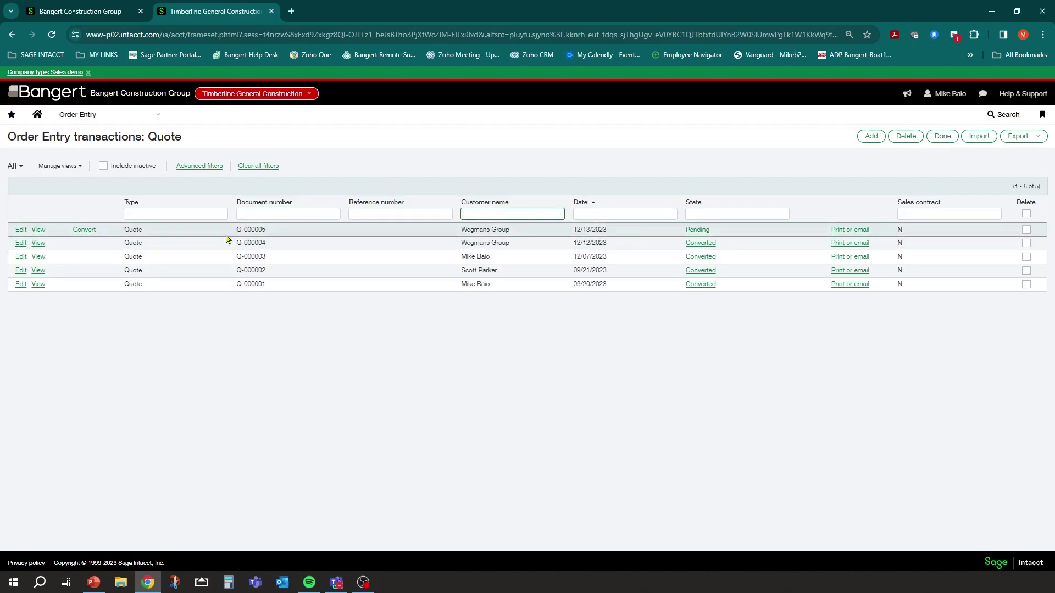
left_click(83, 231)
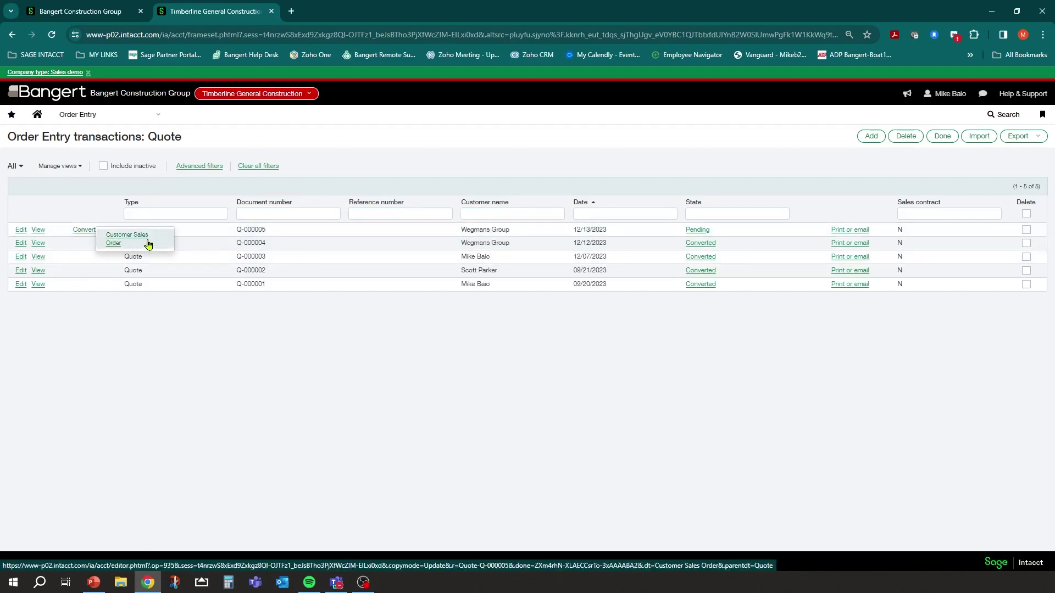
left_click(120, 242)
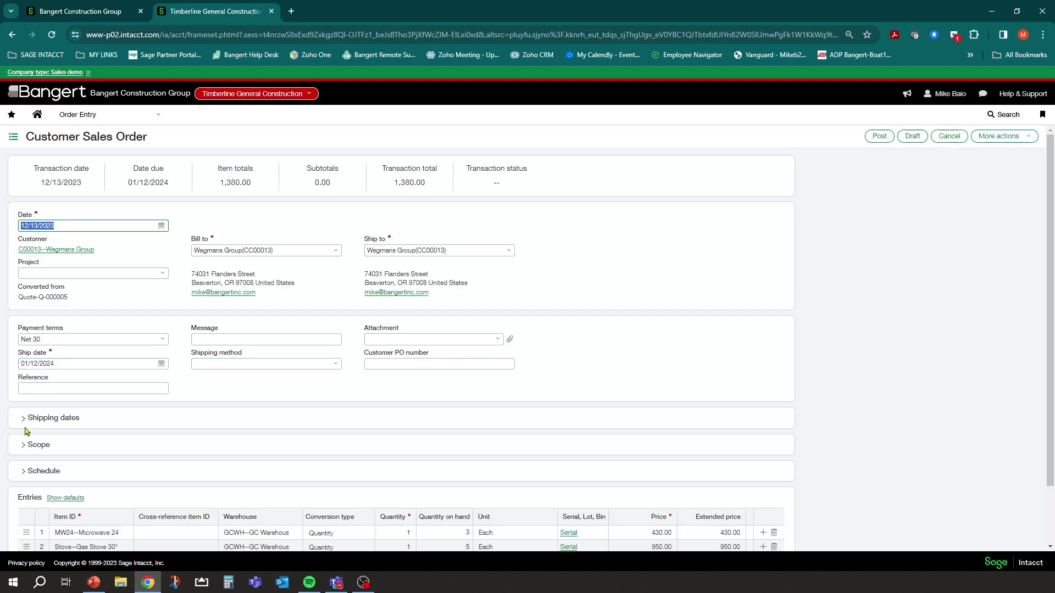
Examine the scope text, need-by and ship-by dates, and entry lines carried over from the quote to the sales order.
left_click(22, 447)
left_click(38, 477)
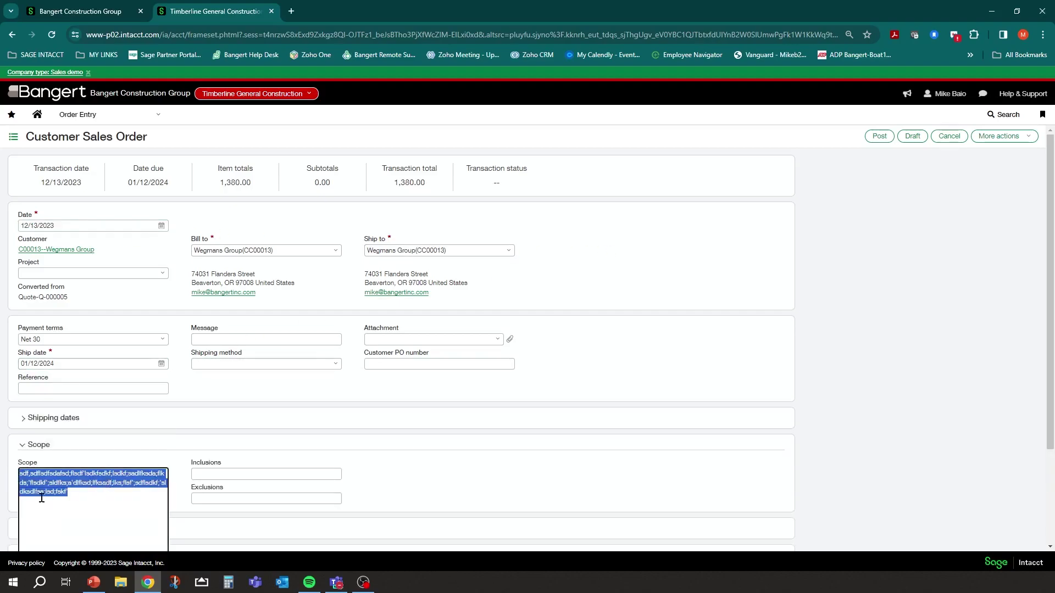
left_click(34, 445)
left_click(22, 446)
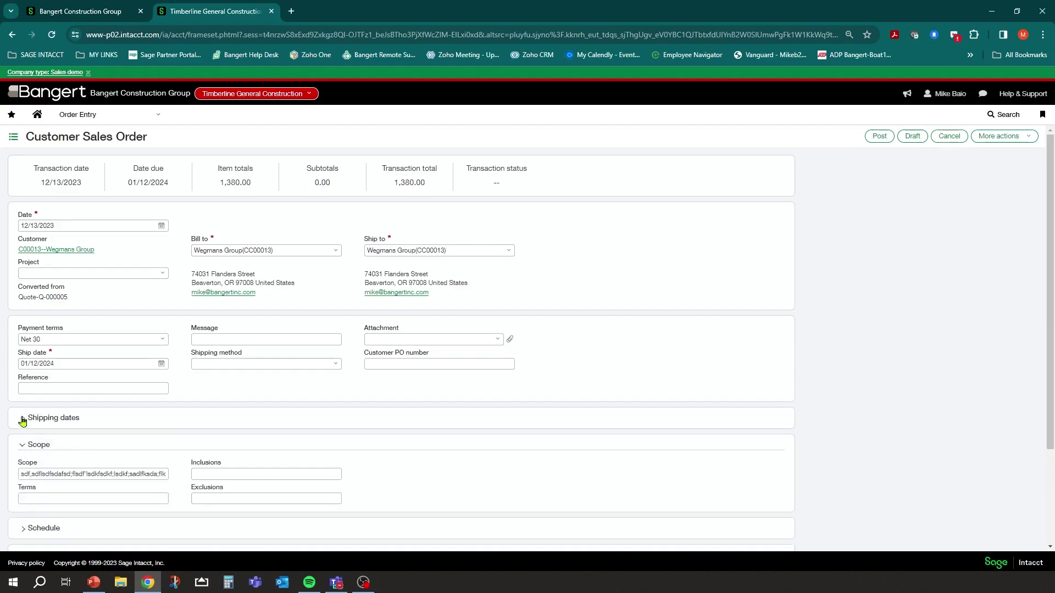
left_click(23, 420)
left_click(53, 447)
left_click(87, 472)
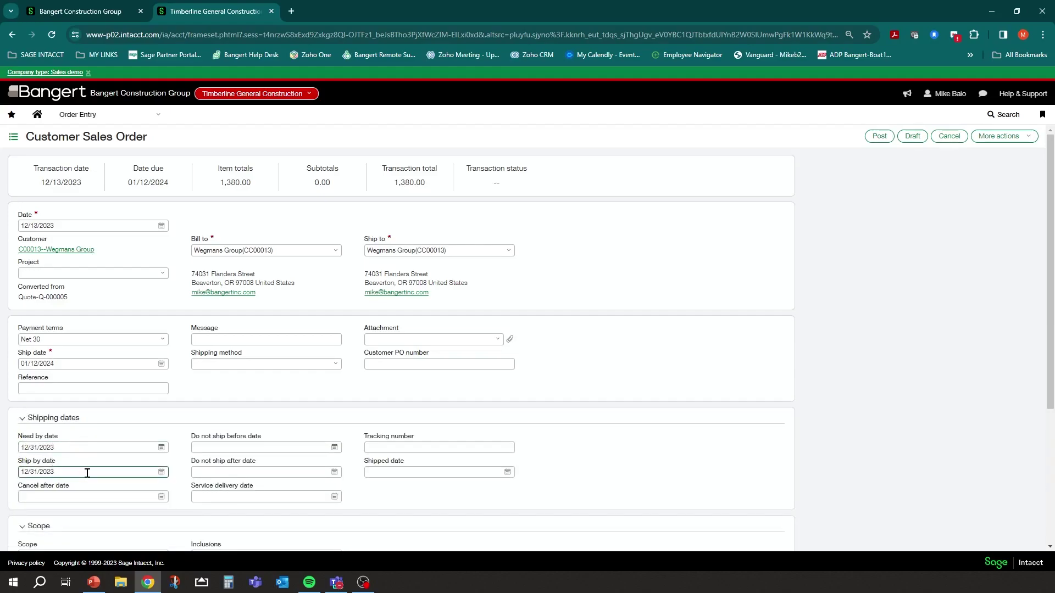
left_click(23, 418)
scroll(184, 400, "down", 2)
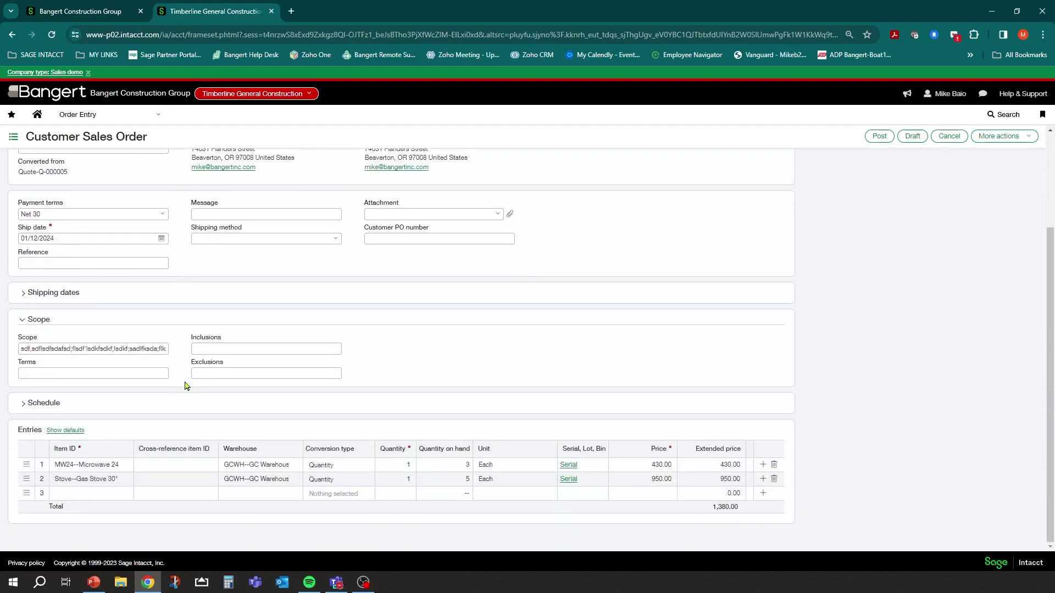
Check the header, scope and appliance entry lines of the Wegmans Group Customer Sales Order and post it.
scroll(279, 243, "up", 2)
scroll(395, 274, "down", 2)
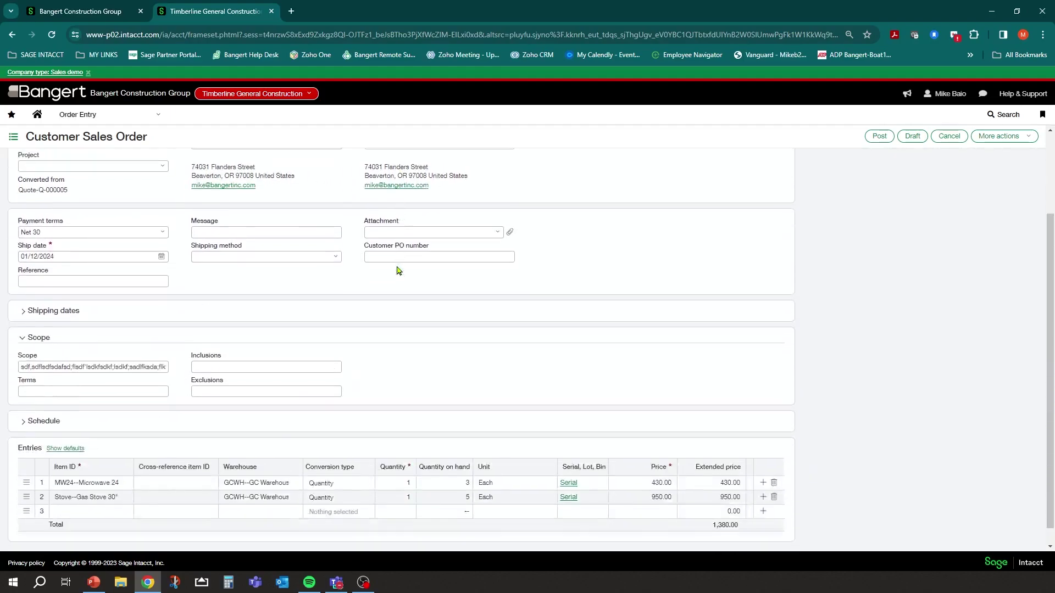
left_click(400, 461)
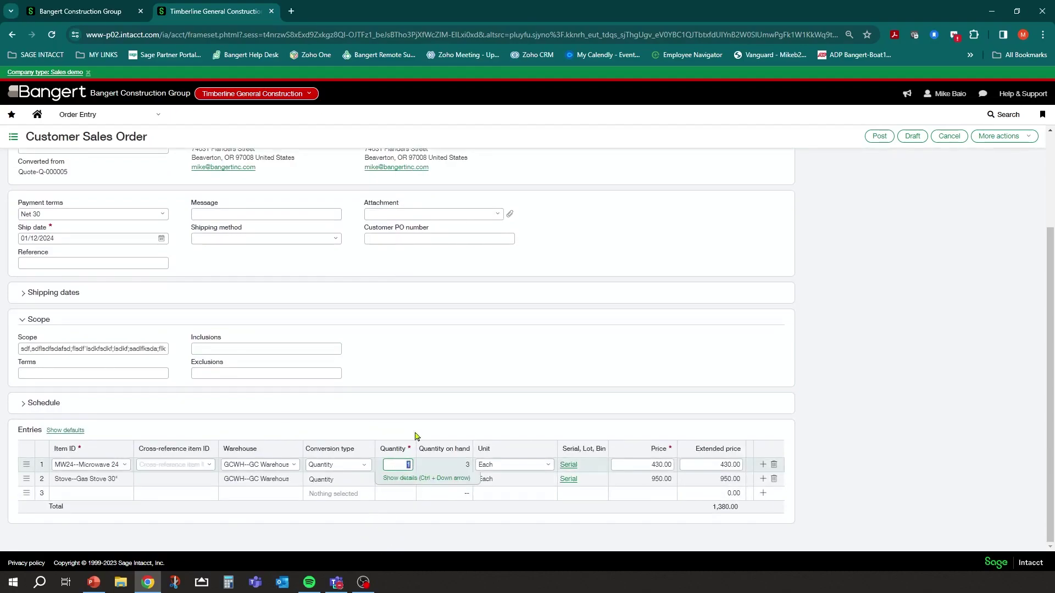
left_click(478, 358)
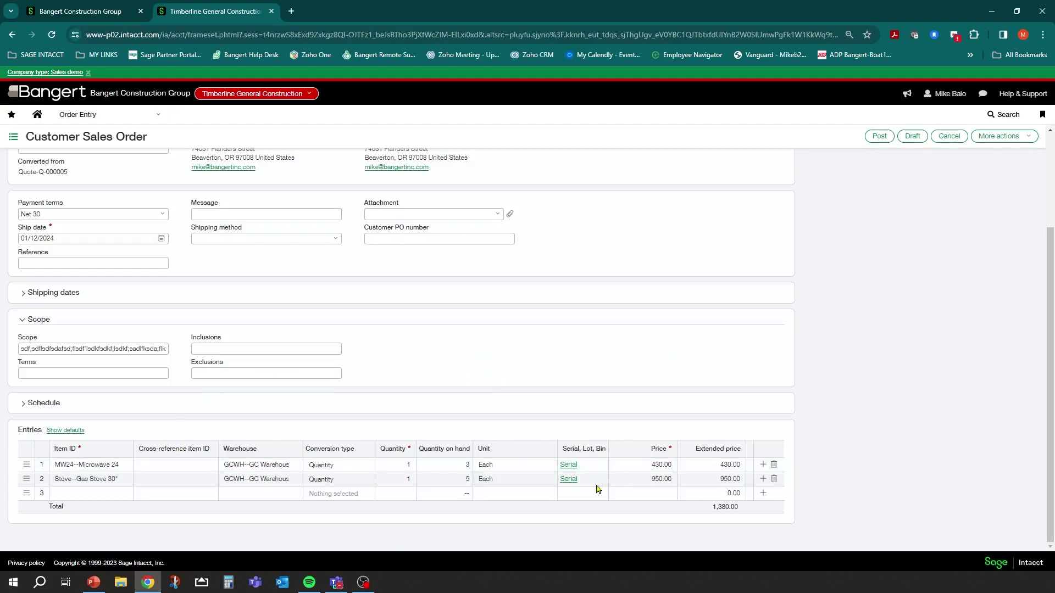
scroll(389, 407, "up", 3)
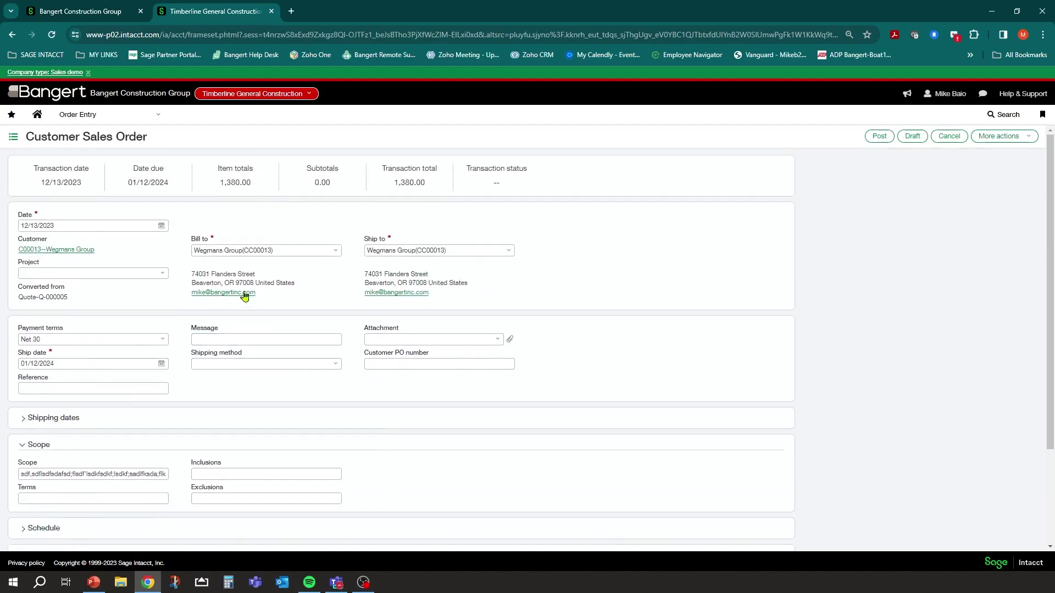
scroll(249, 343, "down", 3)
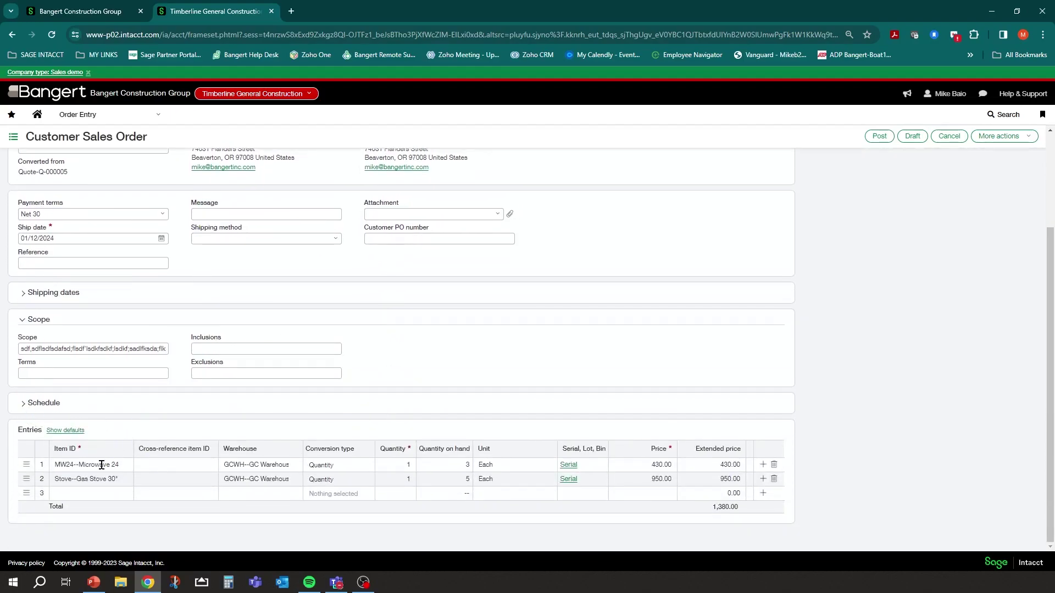
scroll(690, 377, "up", 5)
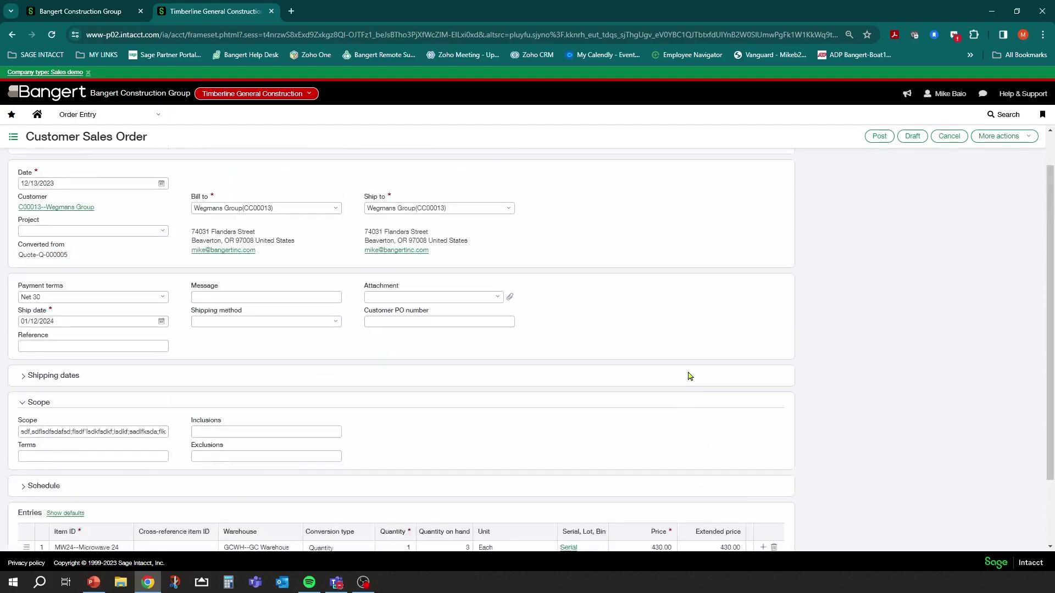
scroll(273, 296, "down", 5)
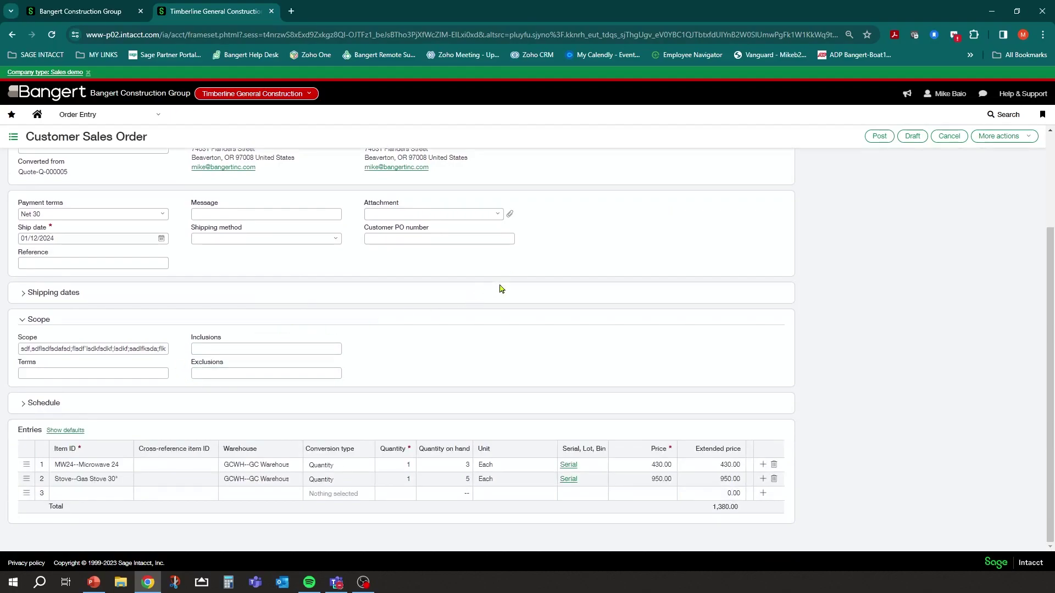
left_click(879, 136)
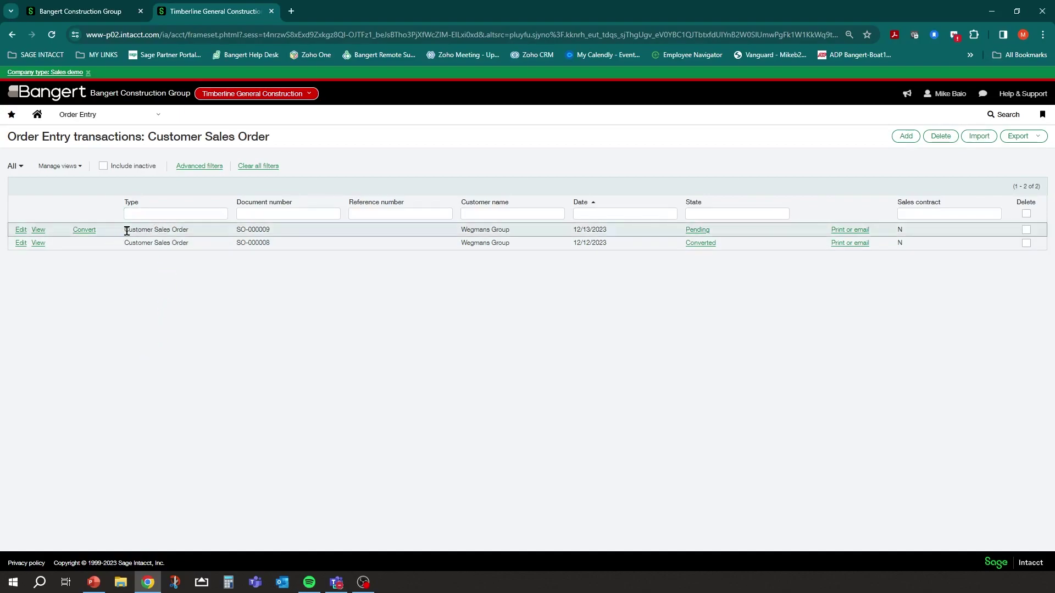
View the pending Wegmans Group sales order and inspect the Microwave 24" item's stock quantities and serial number tracking.
left_click(38, 231)
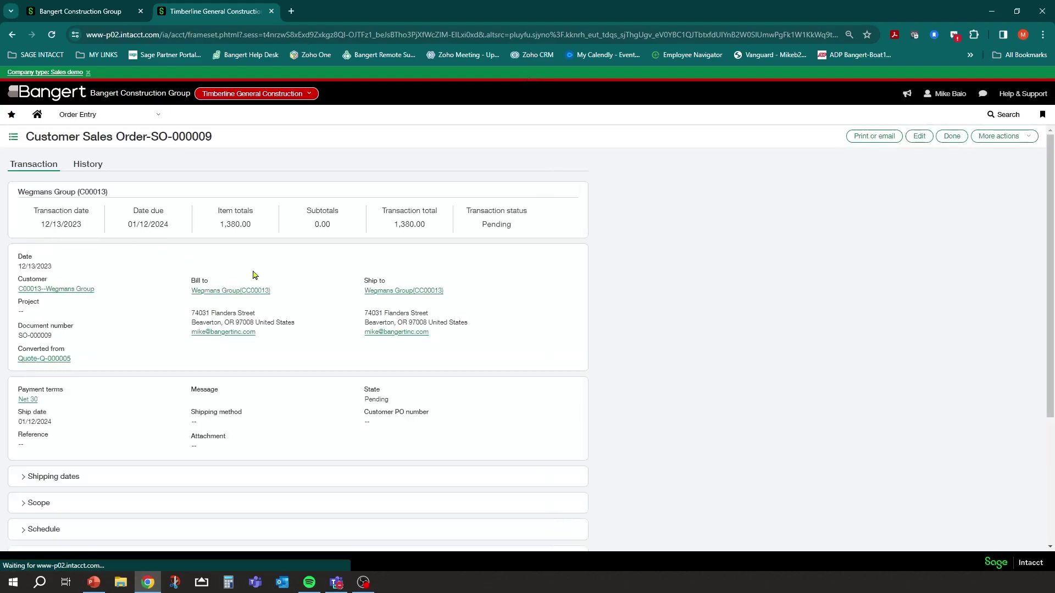
scroll(261, 291, "down", 5)
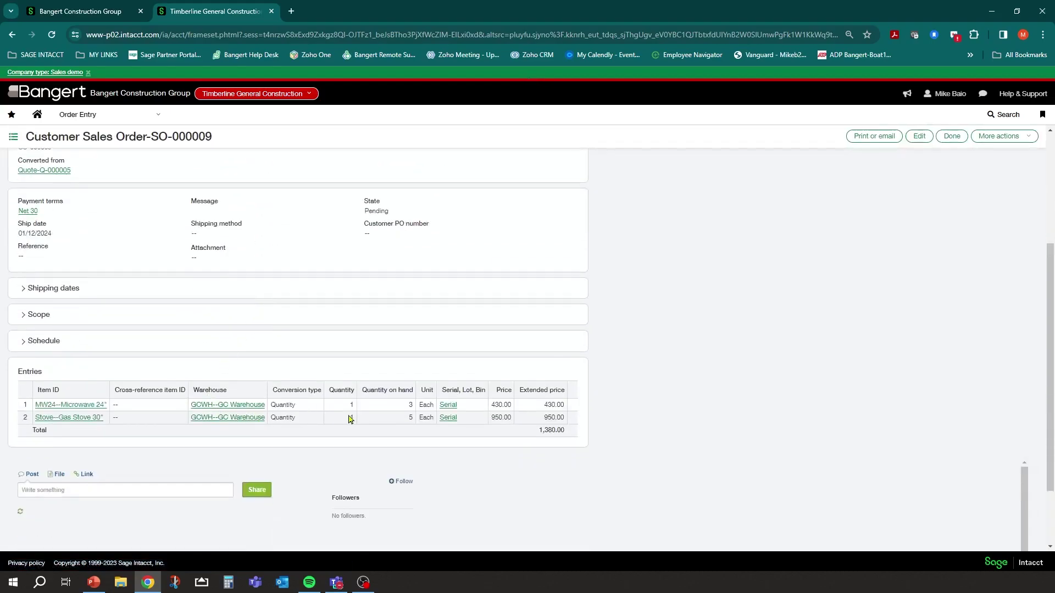
left_click(64, 409)
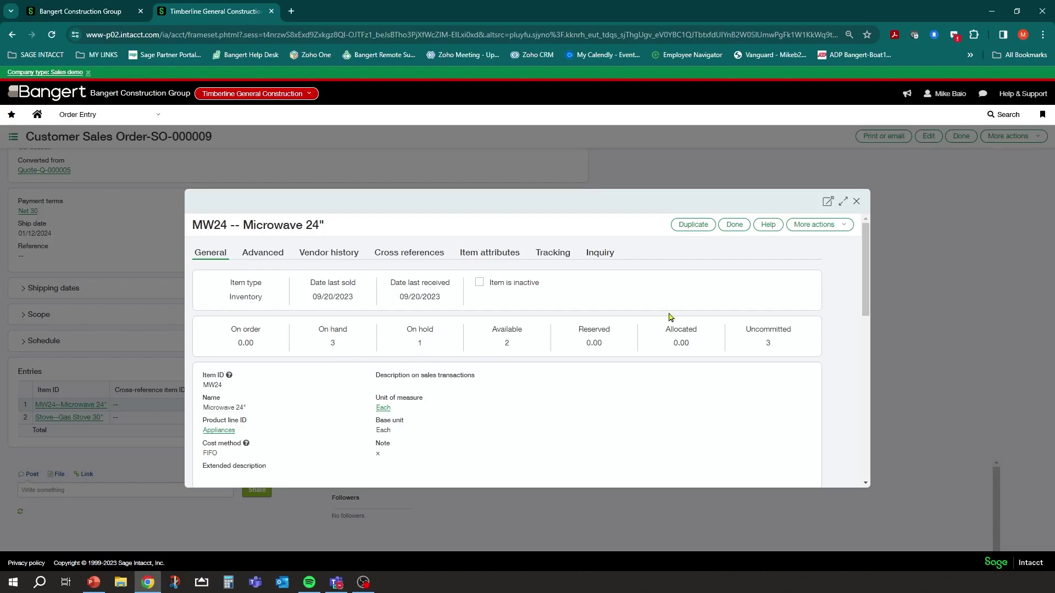
left_click(555, 257)
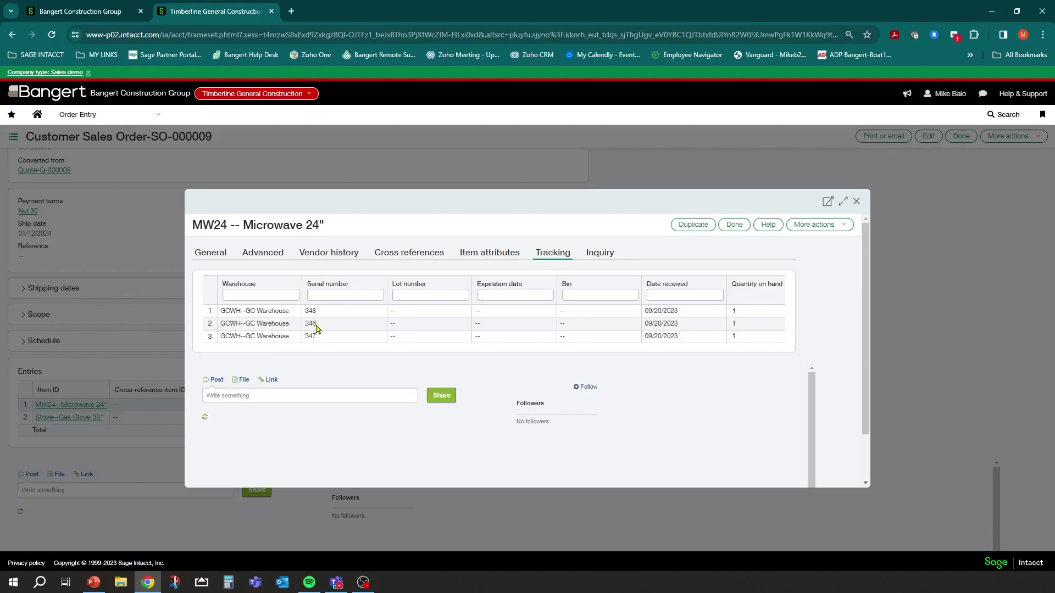
left_click(855, 202)
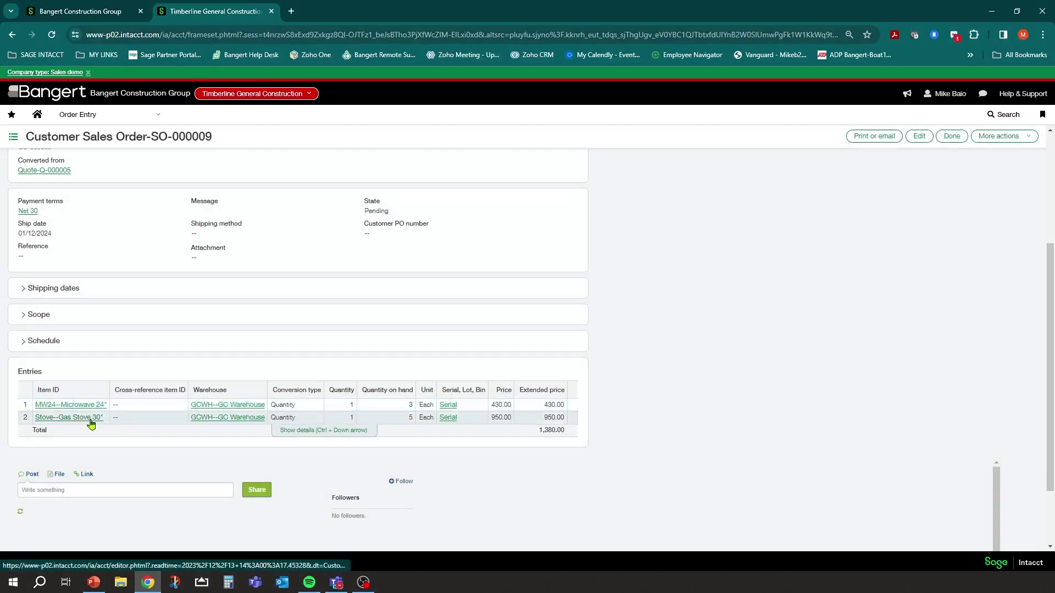
Check the Gas Stove 30" item's stock quantities from the order's entries and return to the sales order list.
left_click(92, 419)
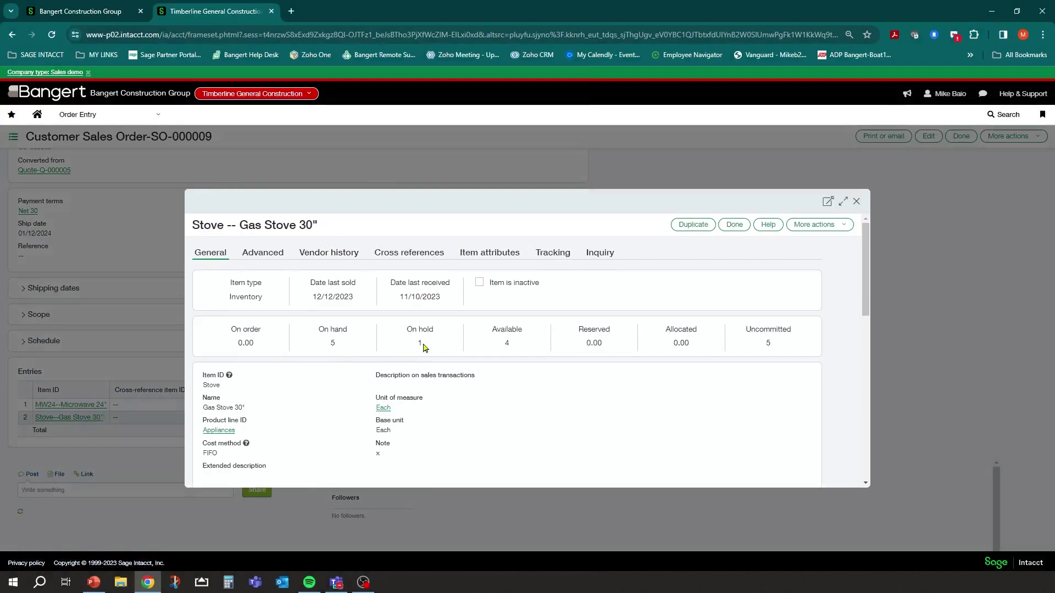
left_click(856, 201)
left_click(951, 136)
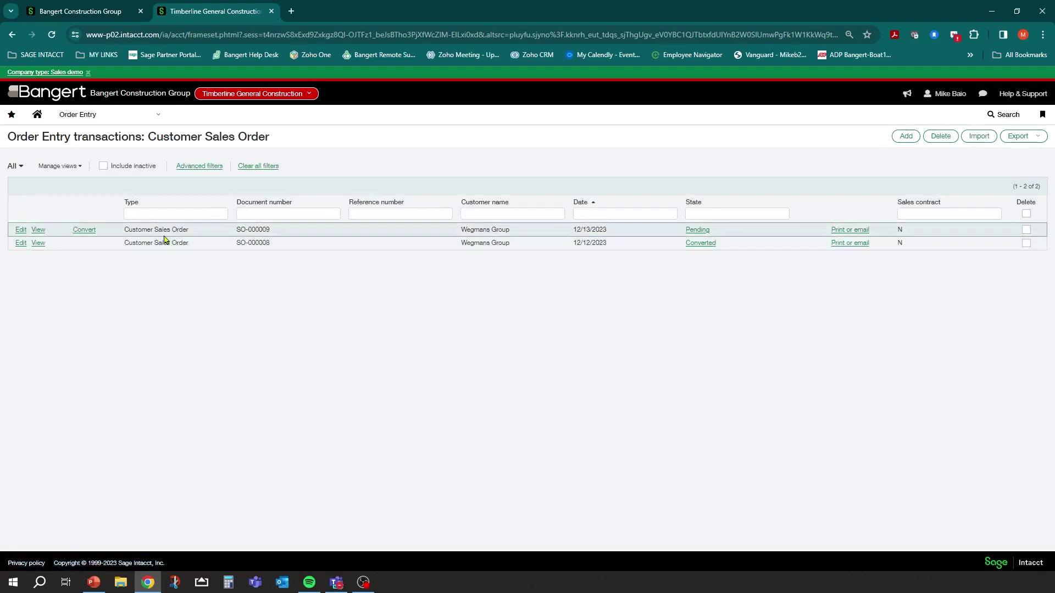
Print the pending Wegmans Group sales order to PDF, review the document, and close the print options.
left_click(849, 230)
left_click(205, 331)
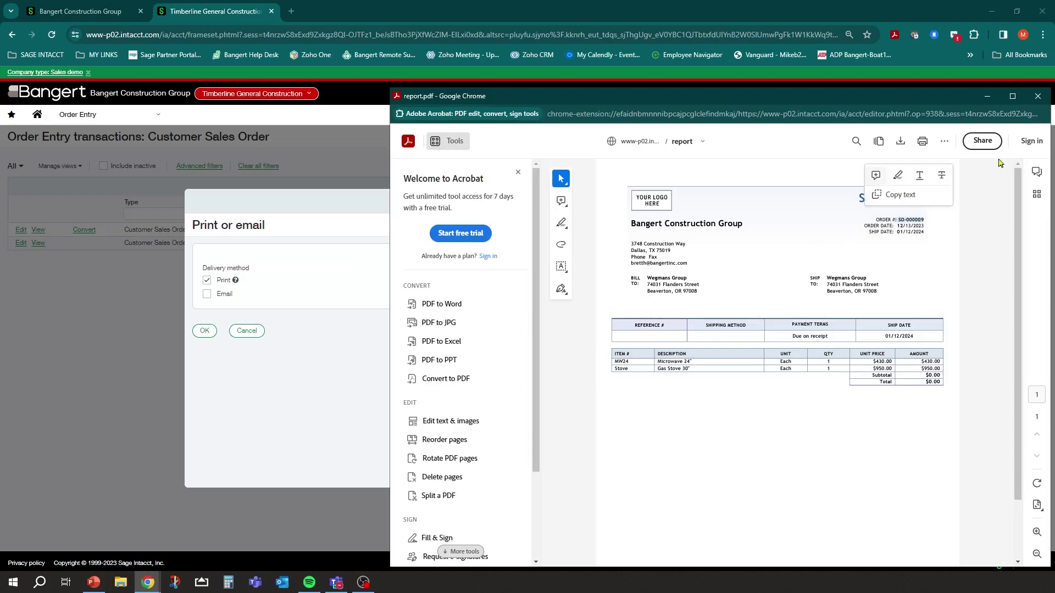
left_click(1037, 97)
left_click(246, 331)
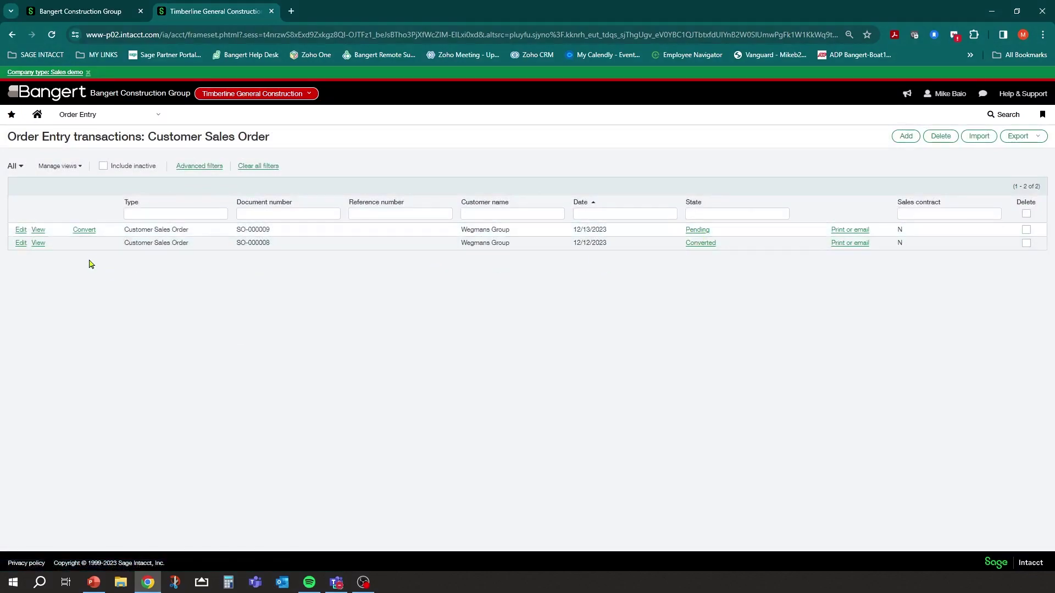
Convert the pending Wegmans Group sales order to a Sales Invoice and check its ship-to choices and sales tax subtotals.
mouse_move(86, 234)
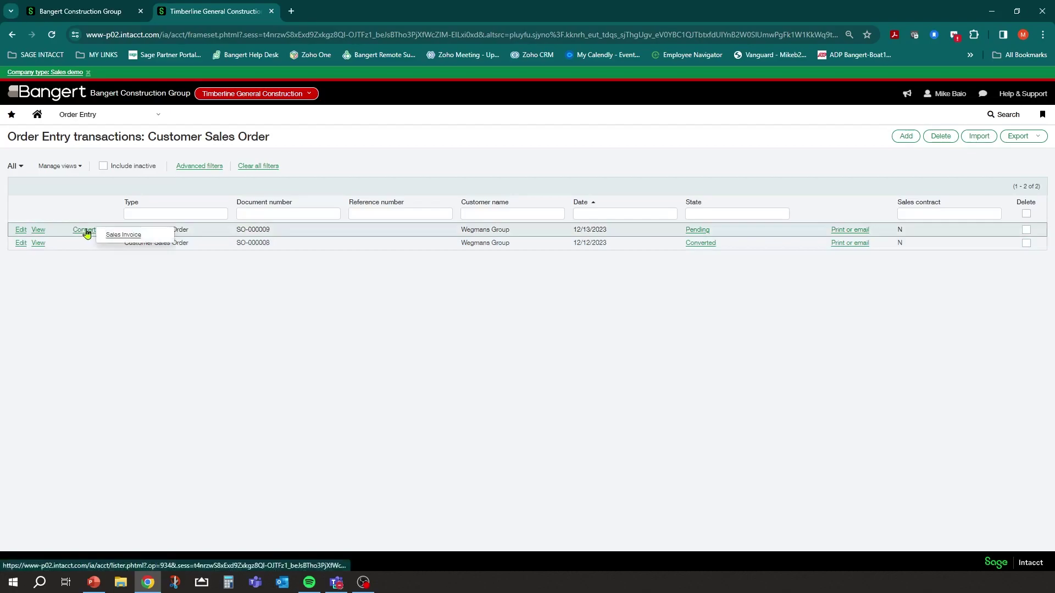
left_click(123, 236)
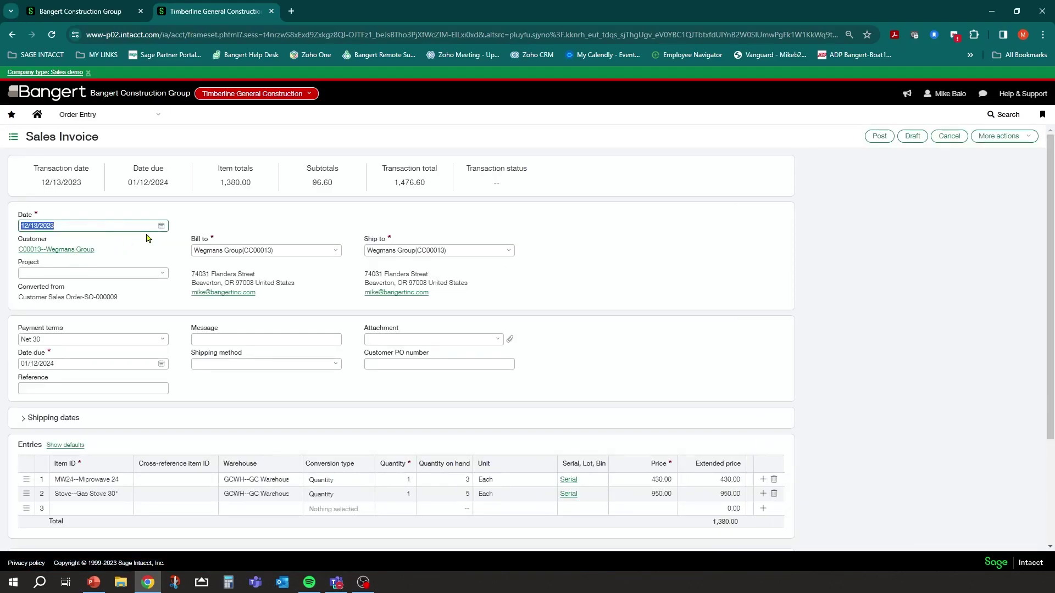
left_click_drag(309, 189, 337, 193)
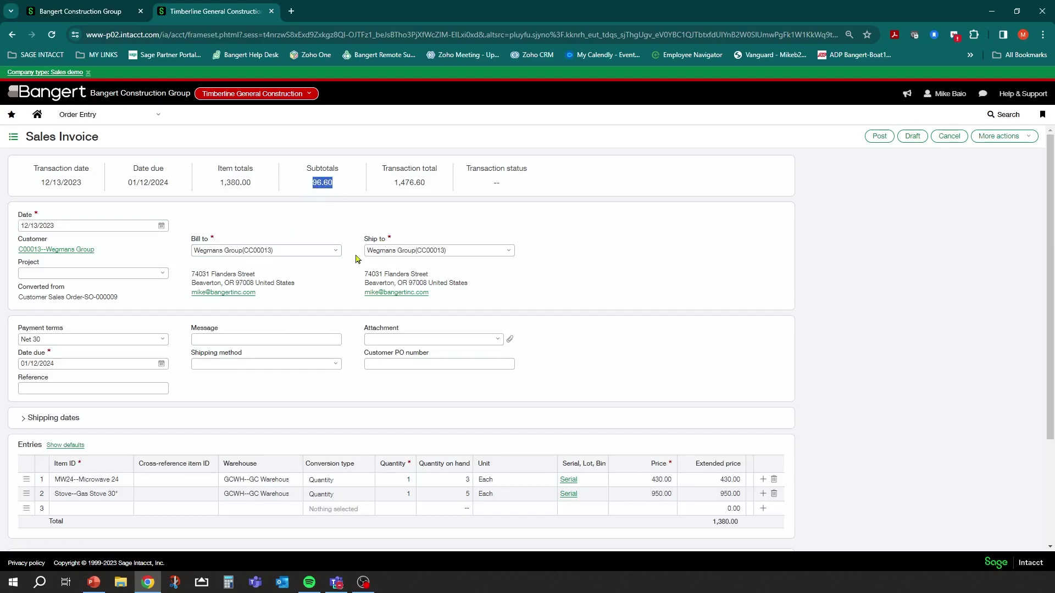
left_click(507, 251)
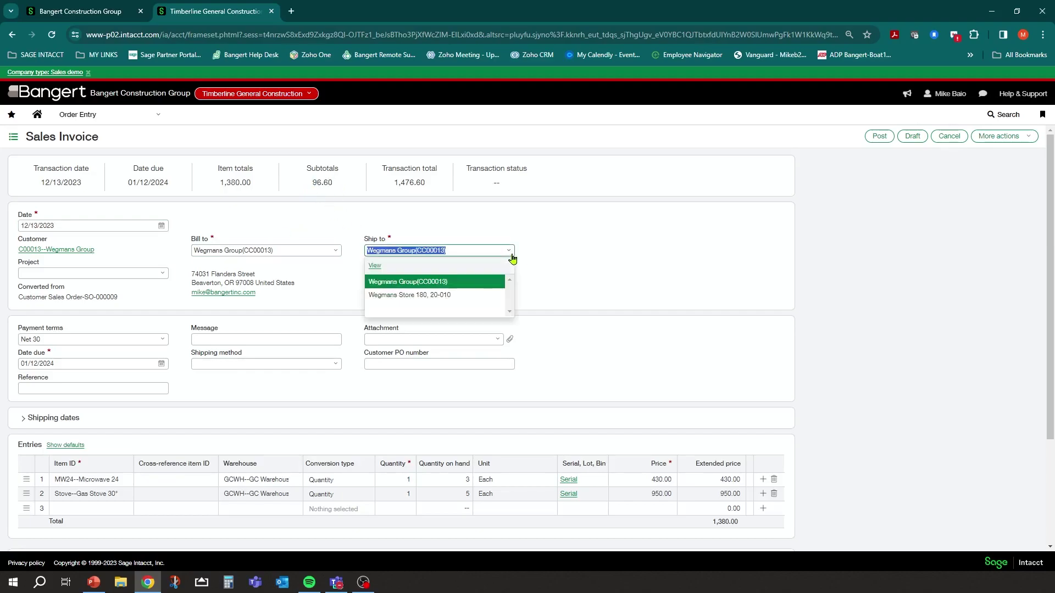
left_click(449, 296)
scroll(96, 244, "down", 2)
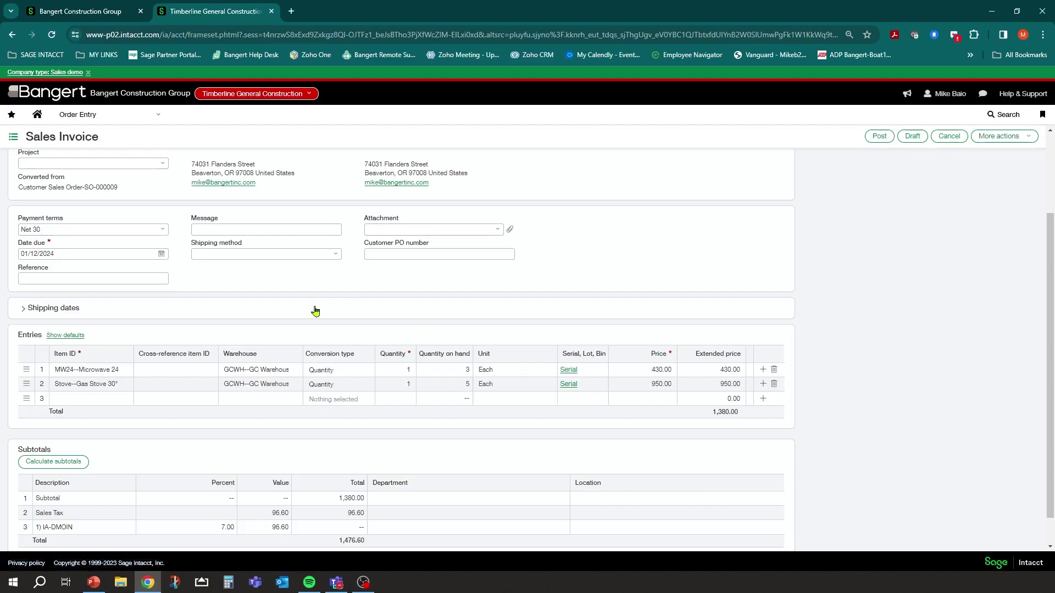
scroll(252, 339, "down", 1)
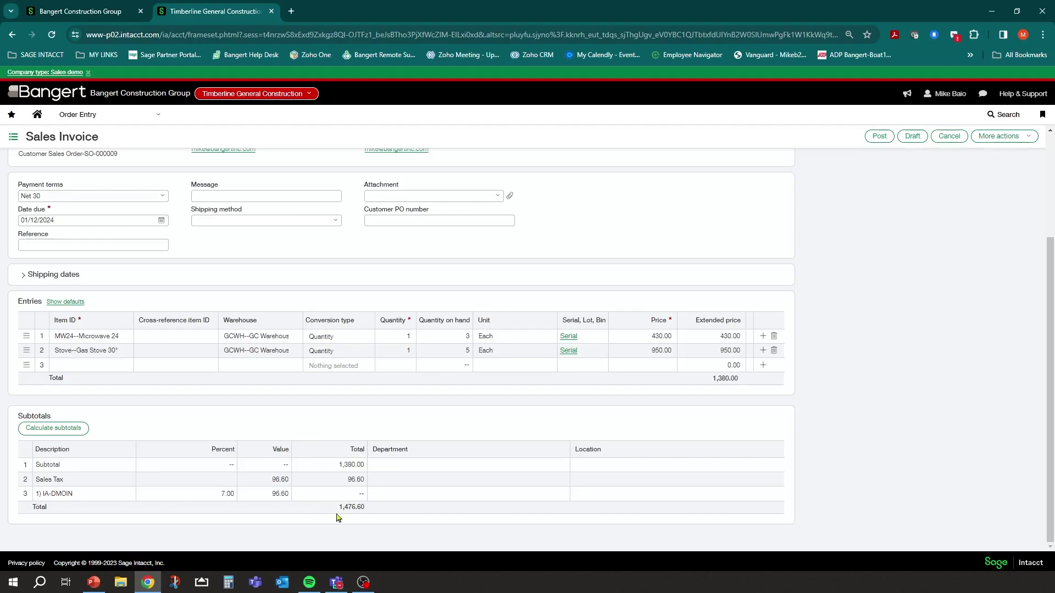
scroll(384, 384, "up", 3)
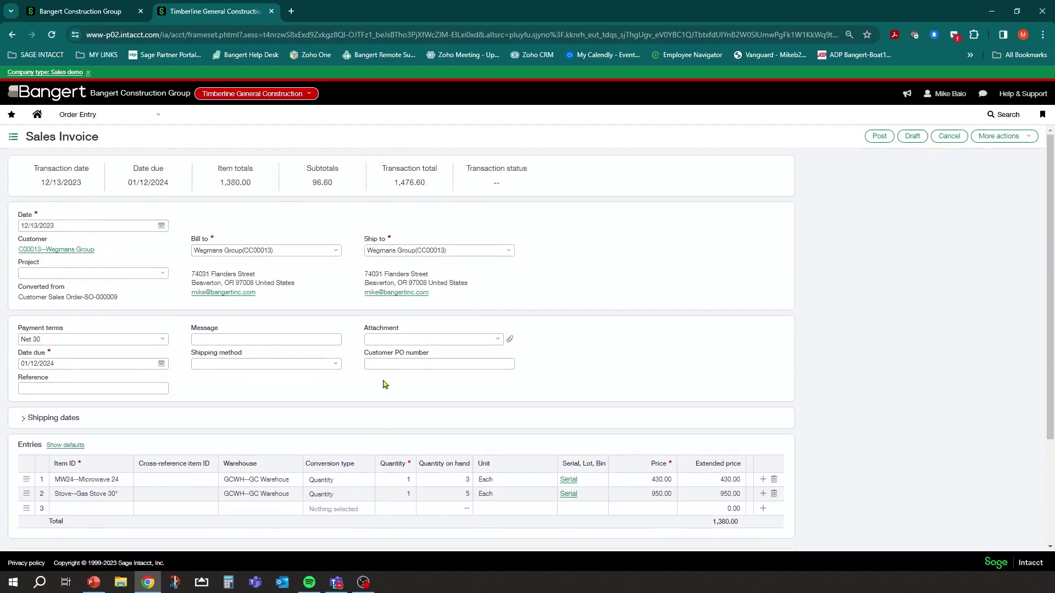
Try to post the Sales Invoice without serial tracking details, and return to the invoice form.
left_click(879, 136)
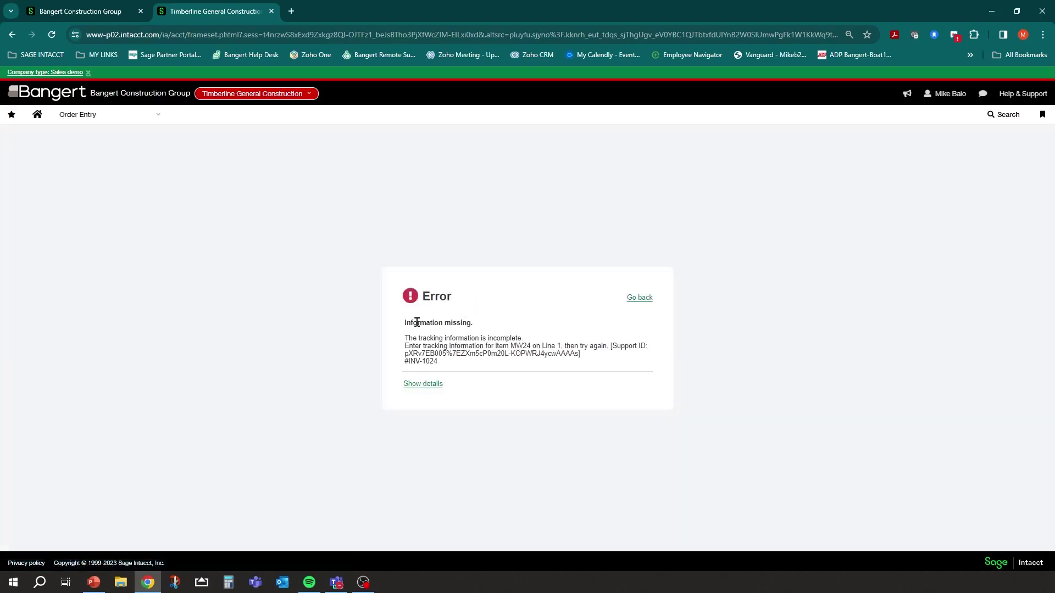
left_click_drag(405, 338, 605, 347)
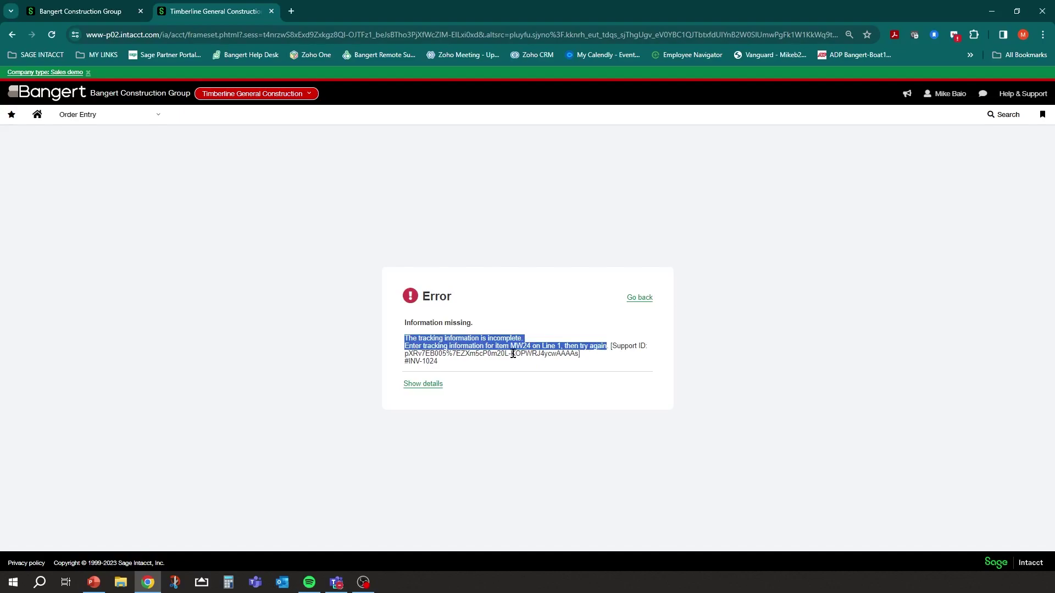
left_click_drag(509, 345, 571, 347)
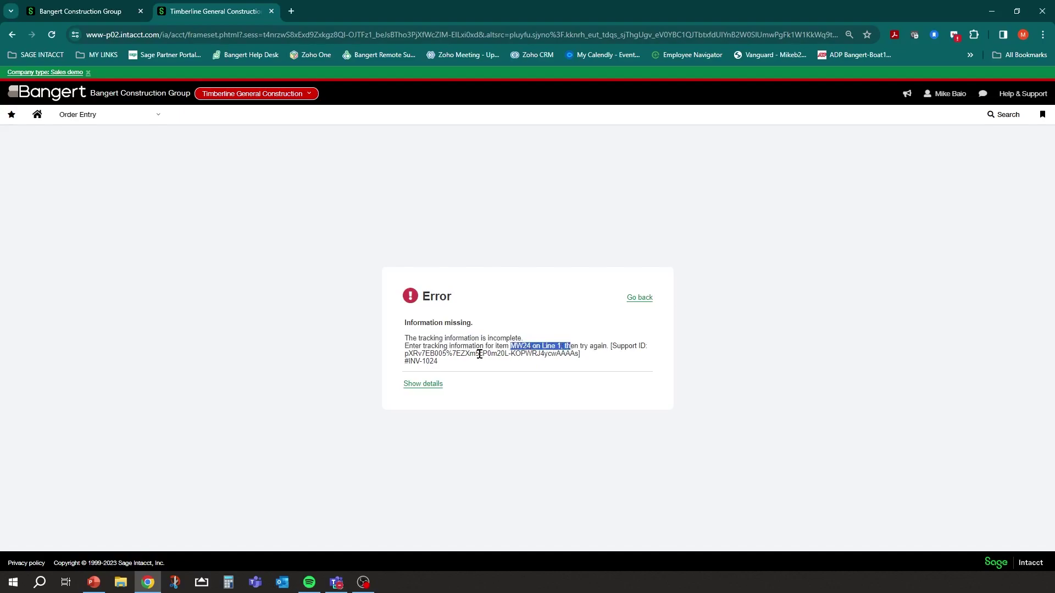
left_click(638, 297)
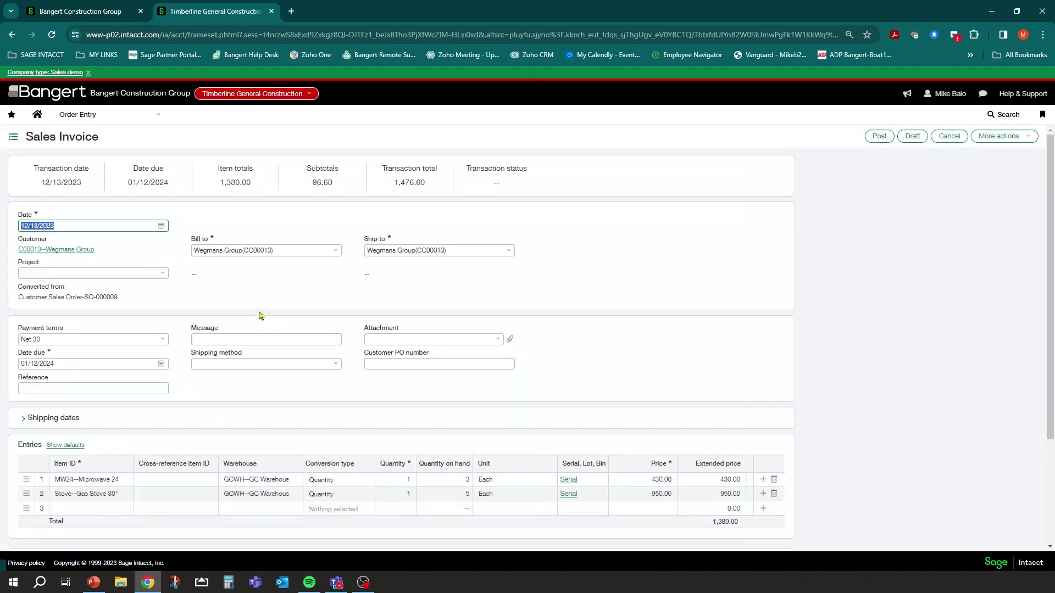
Assign serial number 346 with a quantity to fulfill of 1 to the Microwave 24" line of the Sales Invoice.
scroll(310, 412, "down", 1)
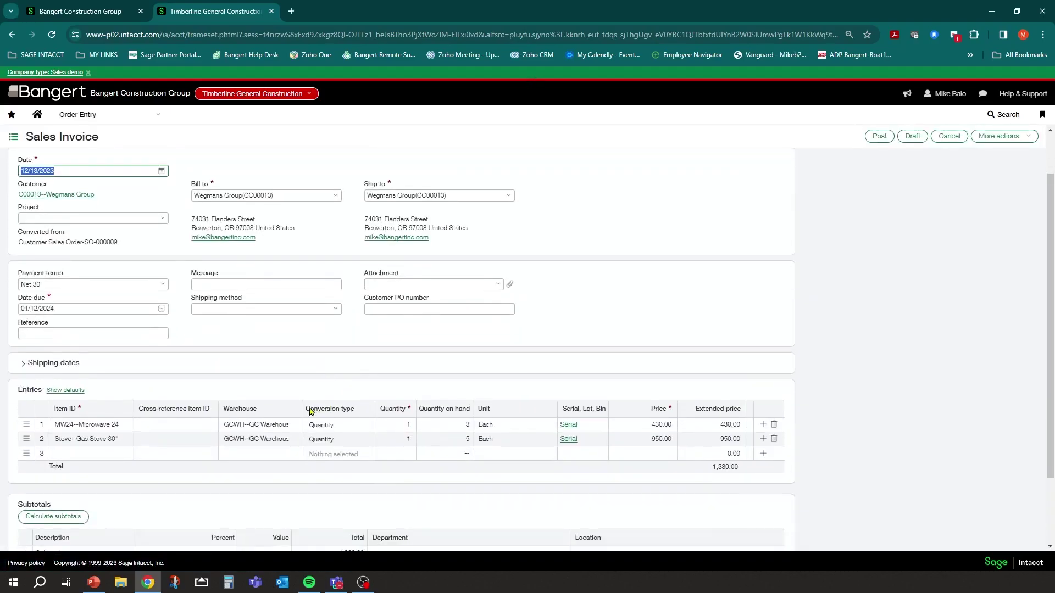
left_click(266, 426)
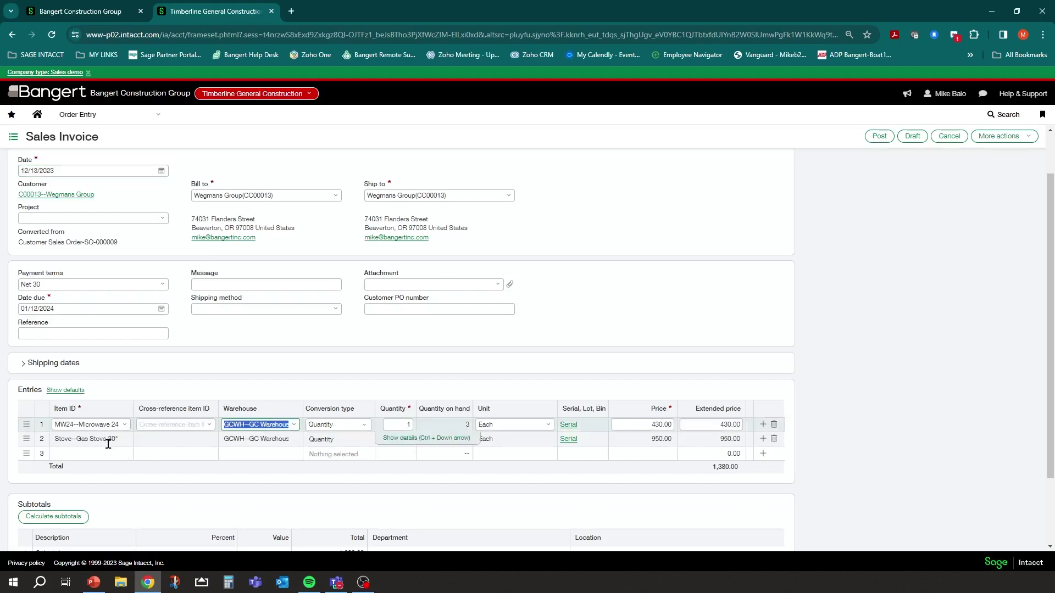
left_click(568, 425)
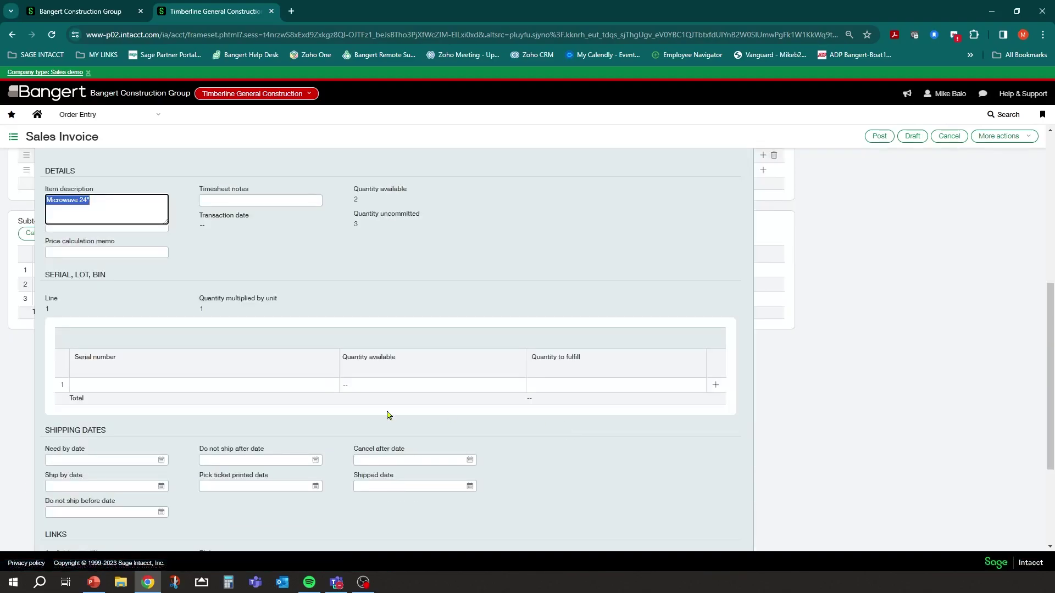
left_click(229, 390)
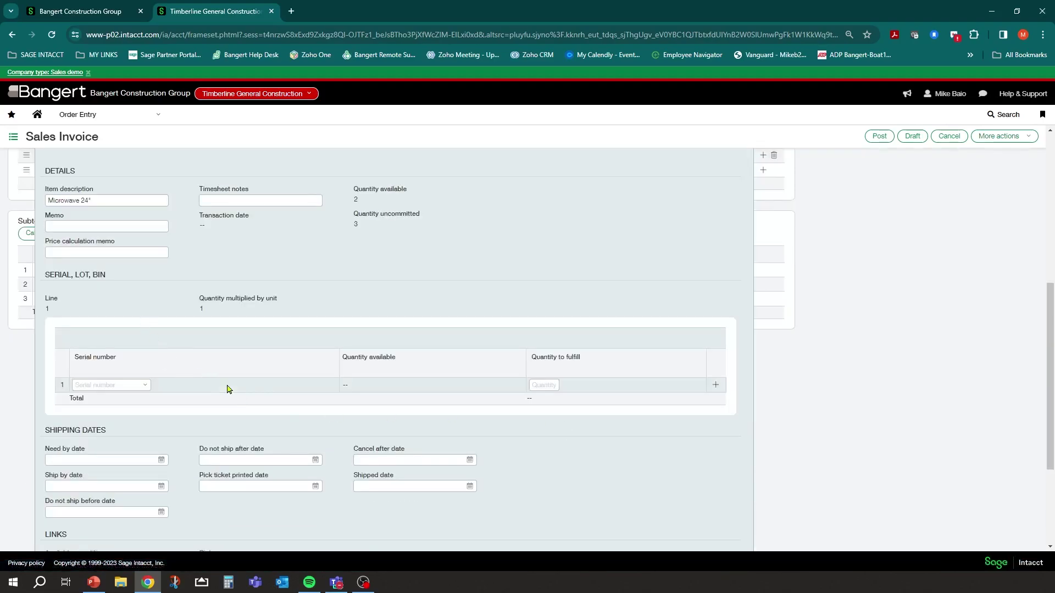
left_click(146, 386)
left_click(82, 400)
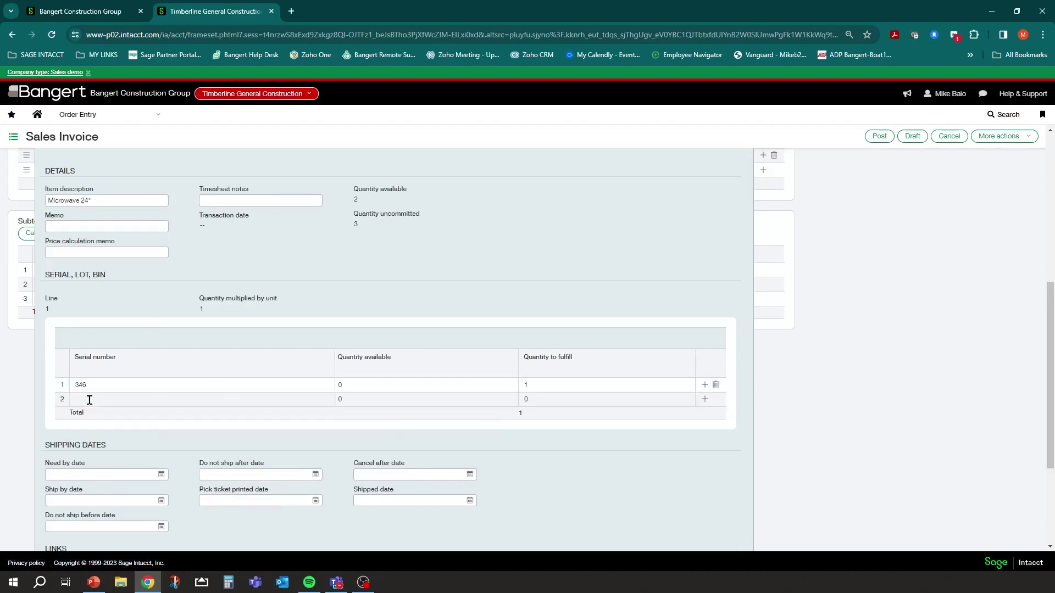
left_click(544, 385)
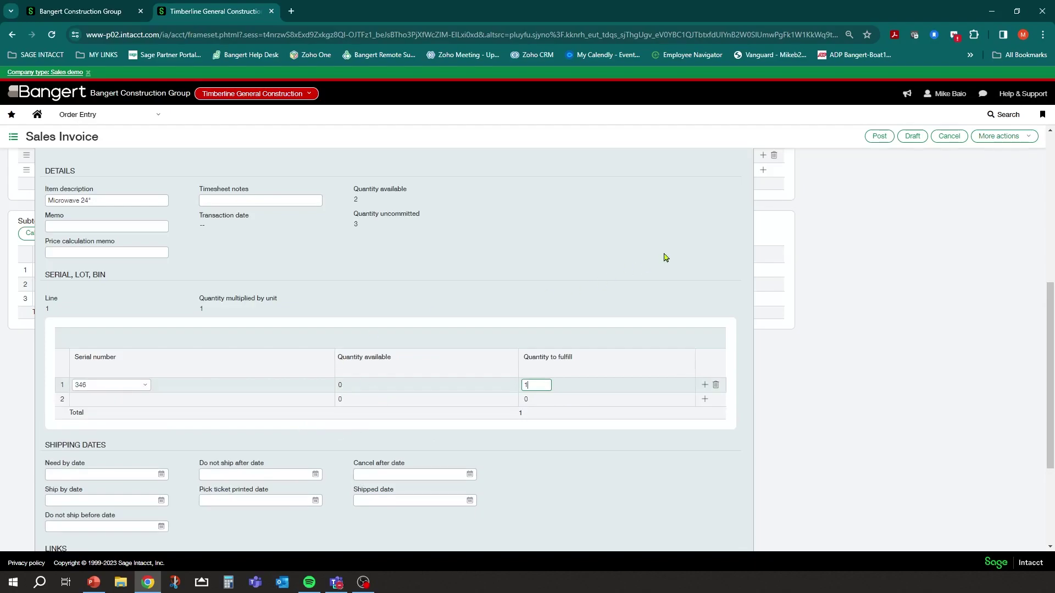
scroll(673, 254, "up", 2)
scroll(448, 336, "down", 5)
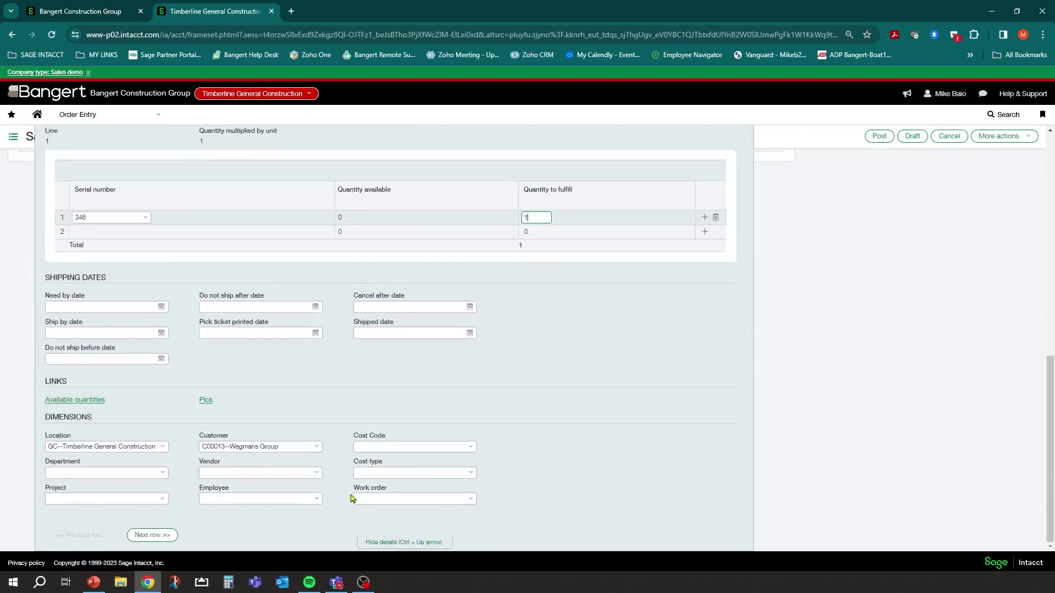
Assign serial number 12346 with a quantity to fulfill of 1 to the Gas Stove 30" line, and post the Sales Invoice.
left_click(378, 545)
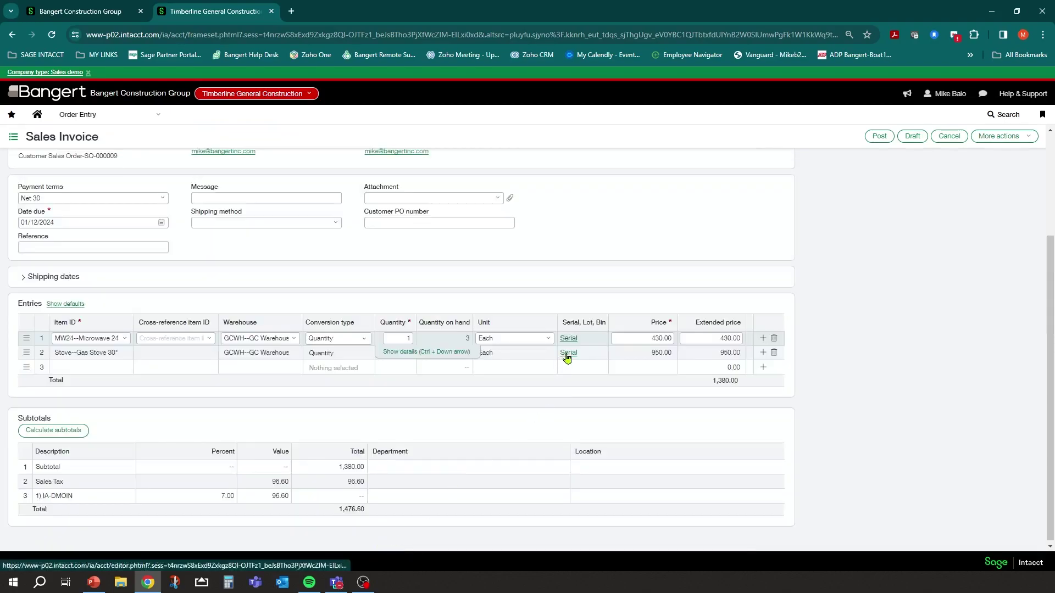
left_click(566, 353)
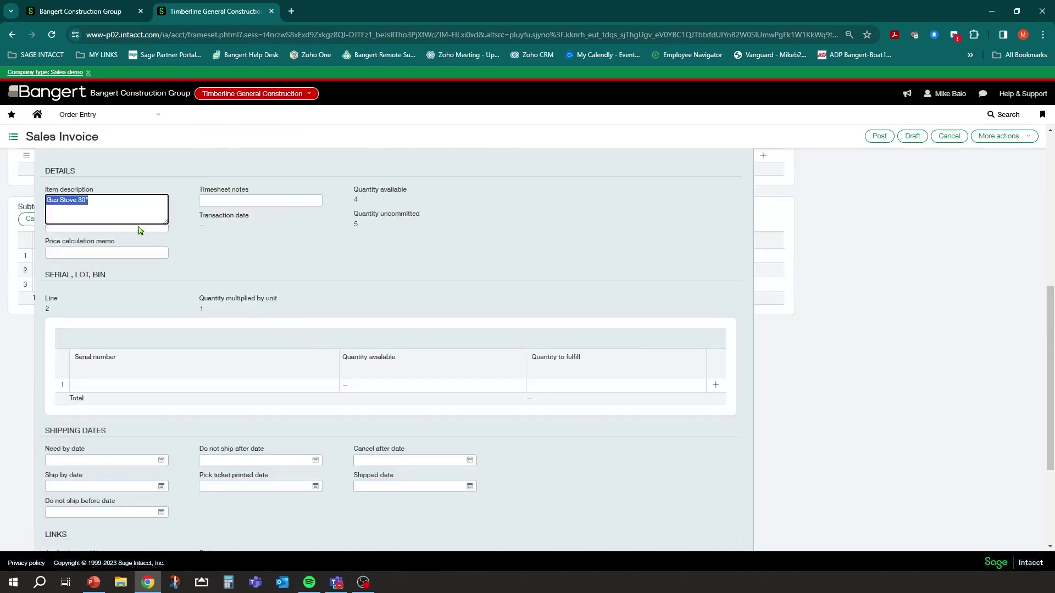
left_click(145, 386)
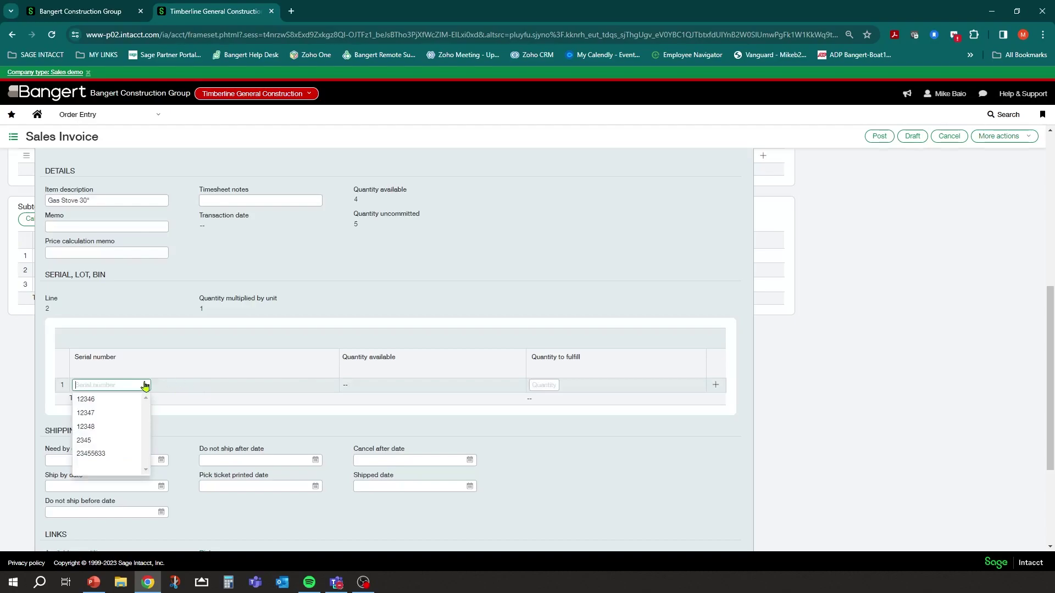
left_click(109, 402)
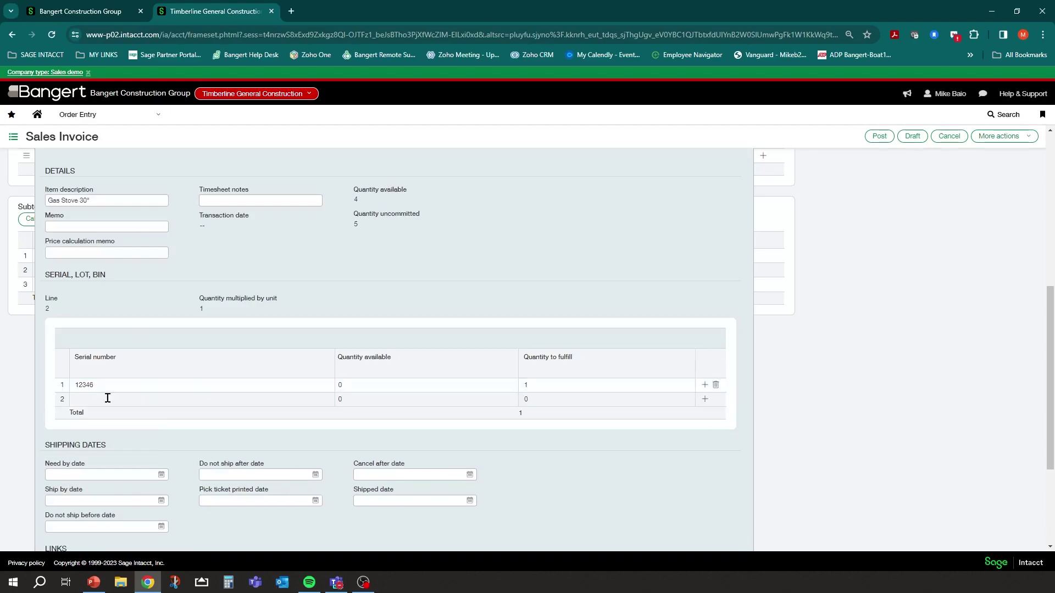
left_click(523, 384)
scroll(343, 354, "down", 1)
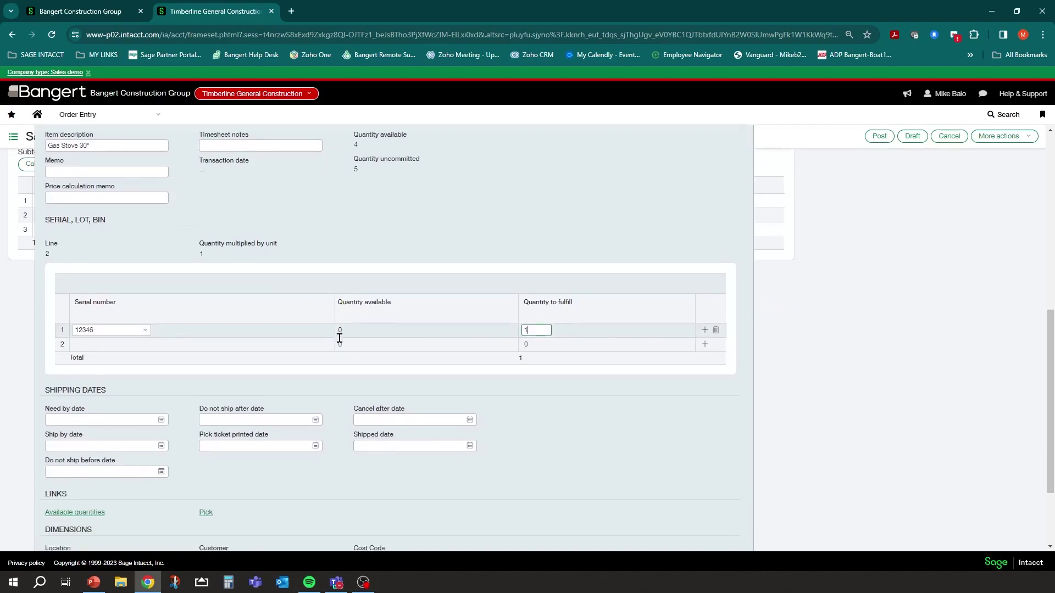
scroll(340, 342, "down", 2)
scroll(286, 377, "up", 5)
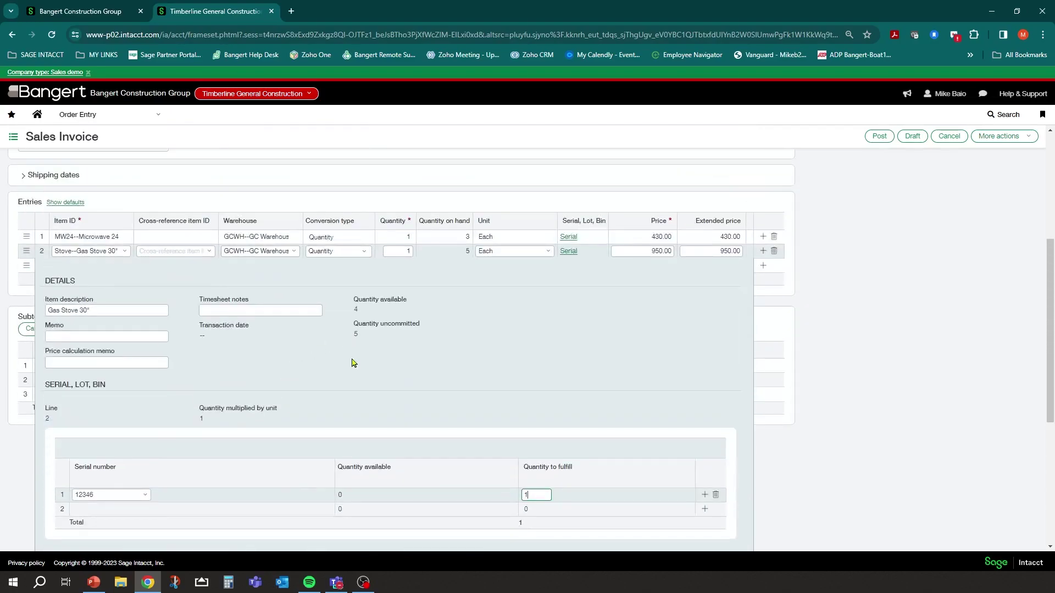
scroll(357, 363, "down", 5)
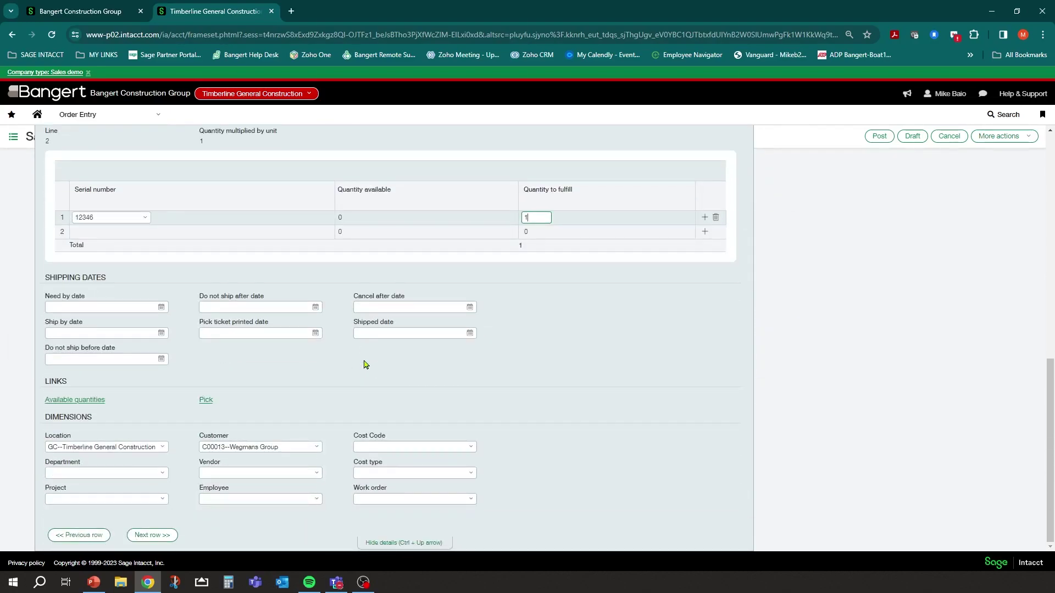
left_click(377, 543)
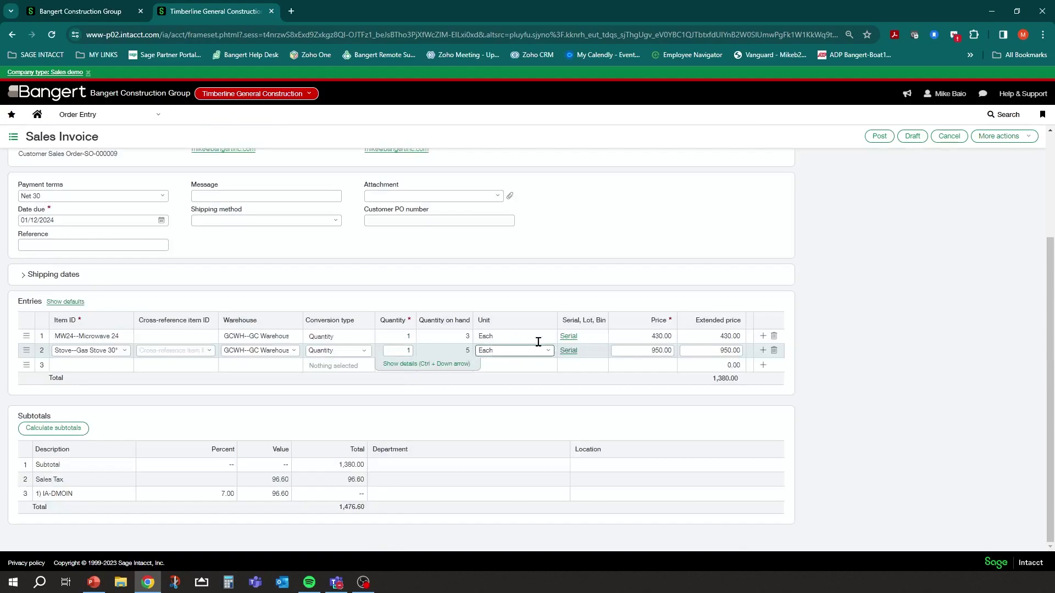
left_click(879, 137)
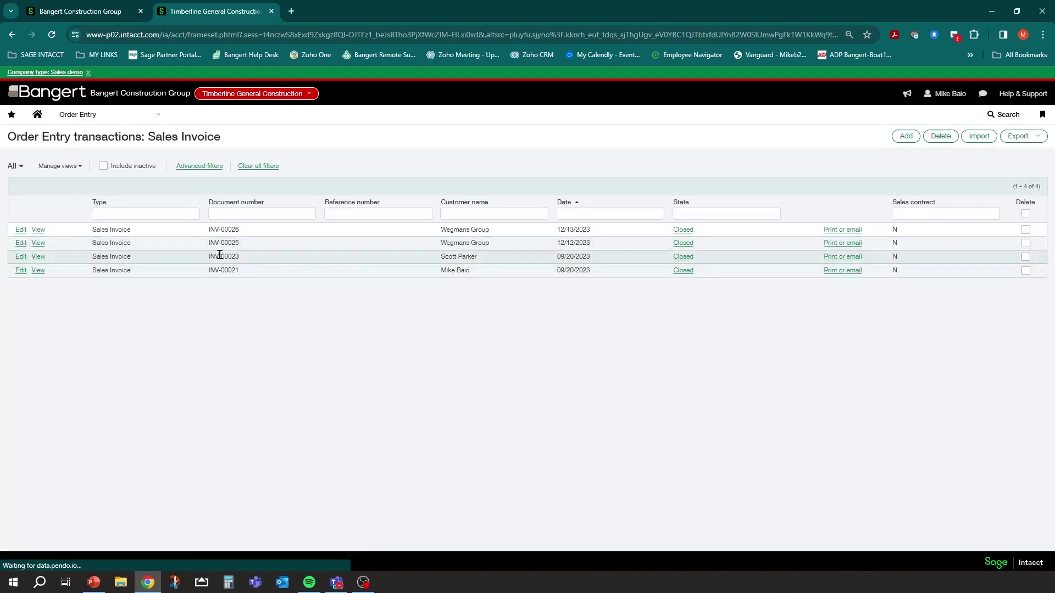
Print the Wegmans Group sales invoice dated 12/13/2023 to PDF, review the document, and close the print options.
left_click_drag(210, 233, 251, 235)
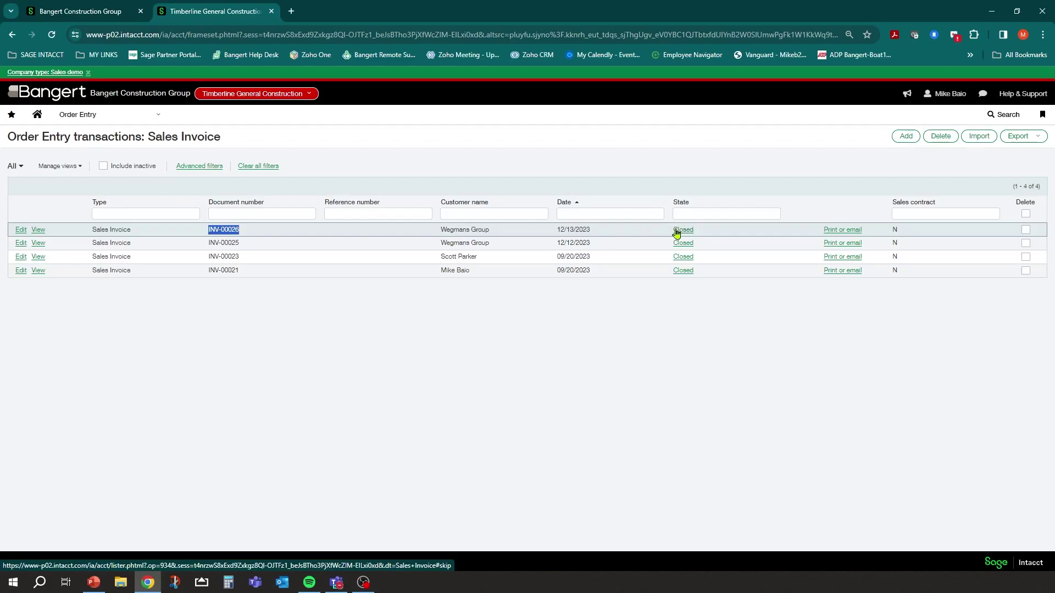
left_click(840, 232)
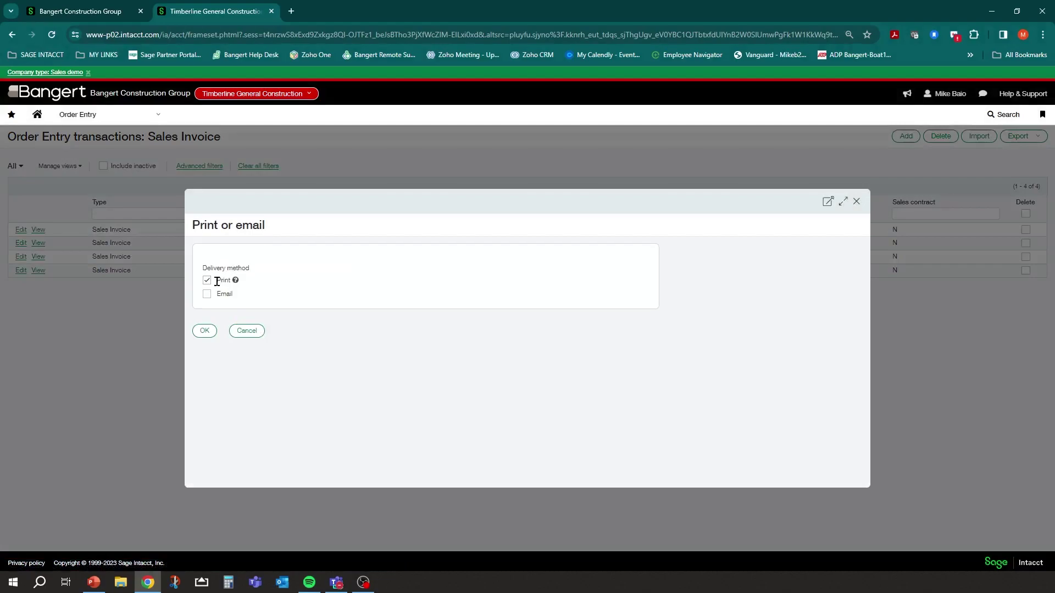
left_click(203, 332)
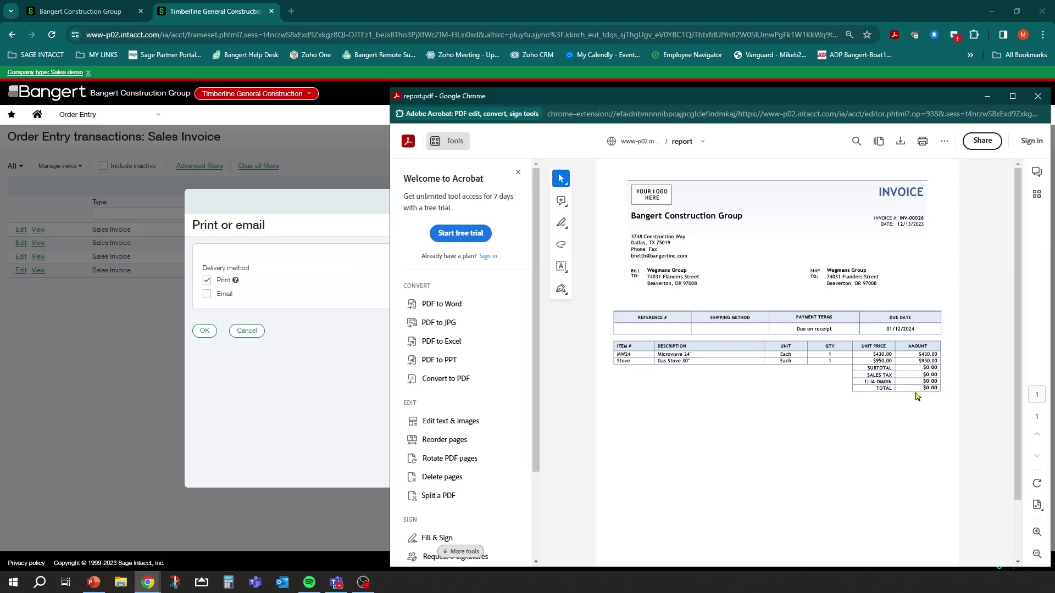
left_click(1037, 97)
left_click(242, 332)
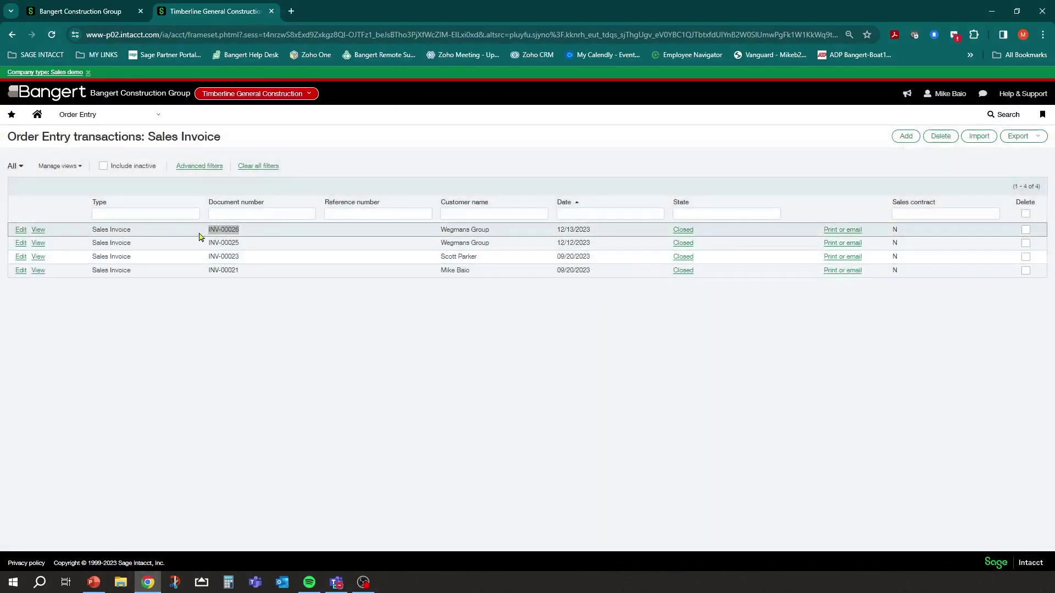
Find the Wegmans Group invoice dated 12/13/2023 in the Accounts Receivable invoices and open it for viewing.
left_click_drag(209, 231, 253, 231)
left_click(152, 118)
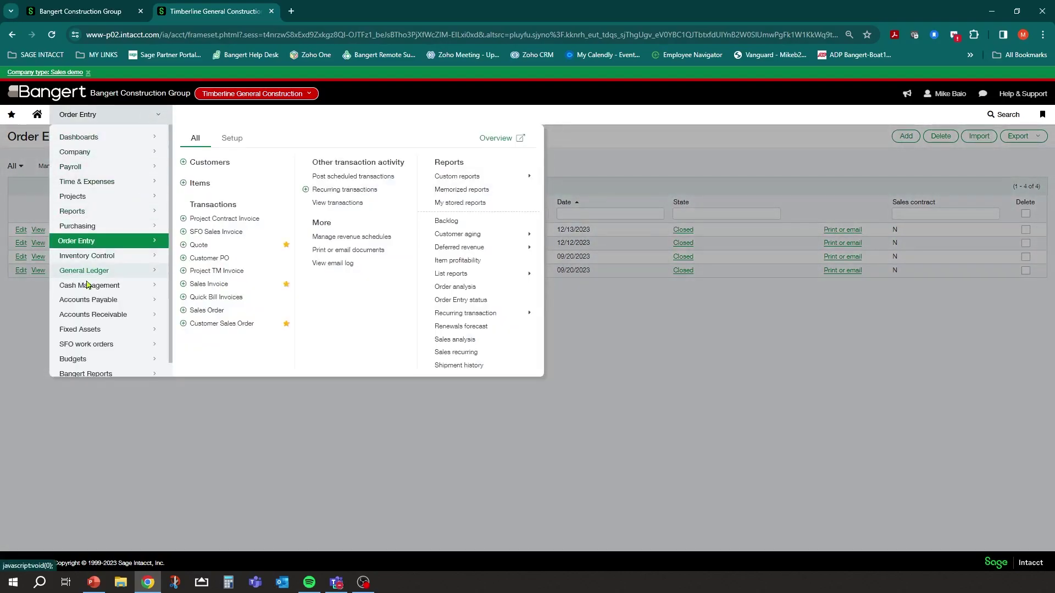
mouse_move(94, 315)
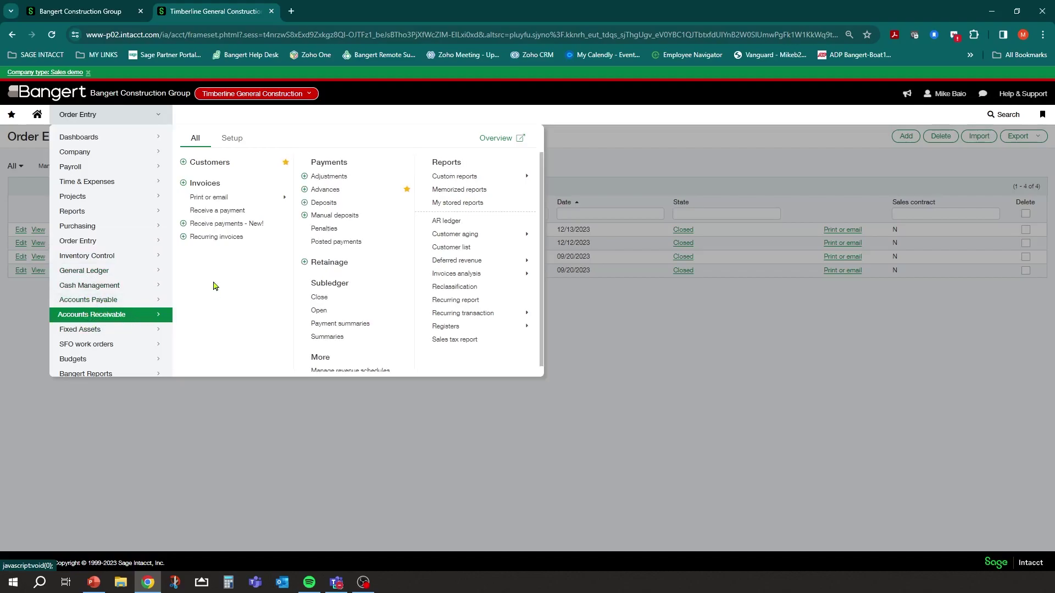
left_click(206, 185)
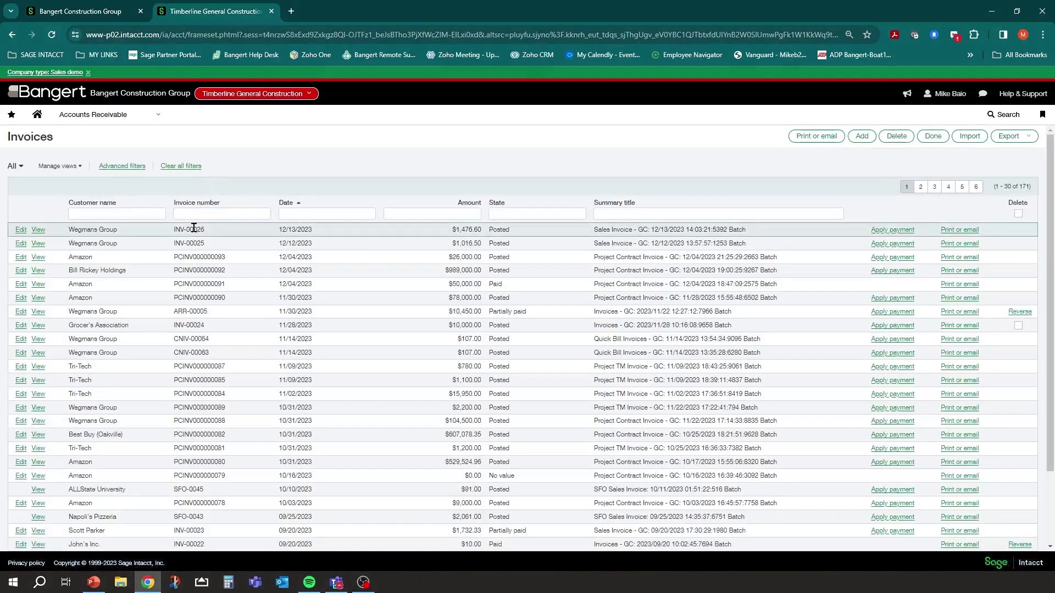
left_click_drag(451, 229, 486, 234)
left_click(39, 230)
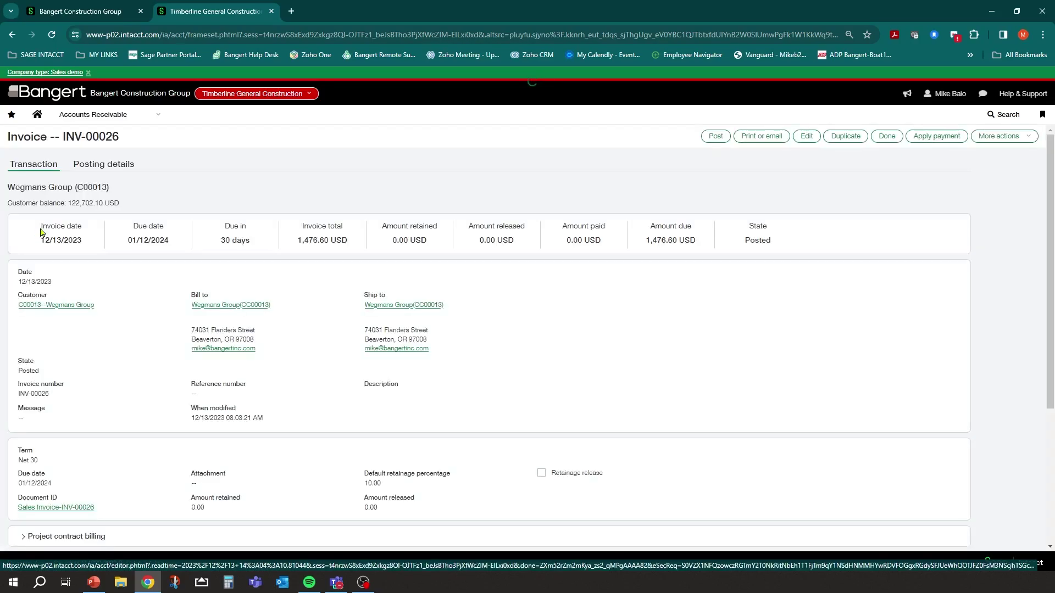
Review the receivable invoice's General Ledger posting details, including the revenue credits, and its account entries.
left_click(104, 165)
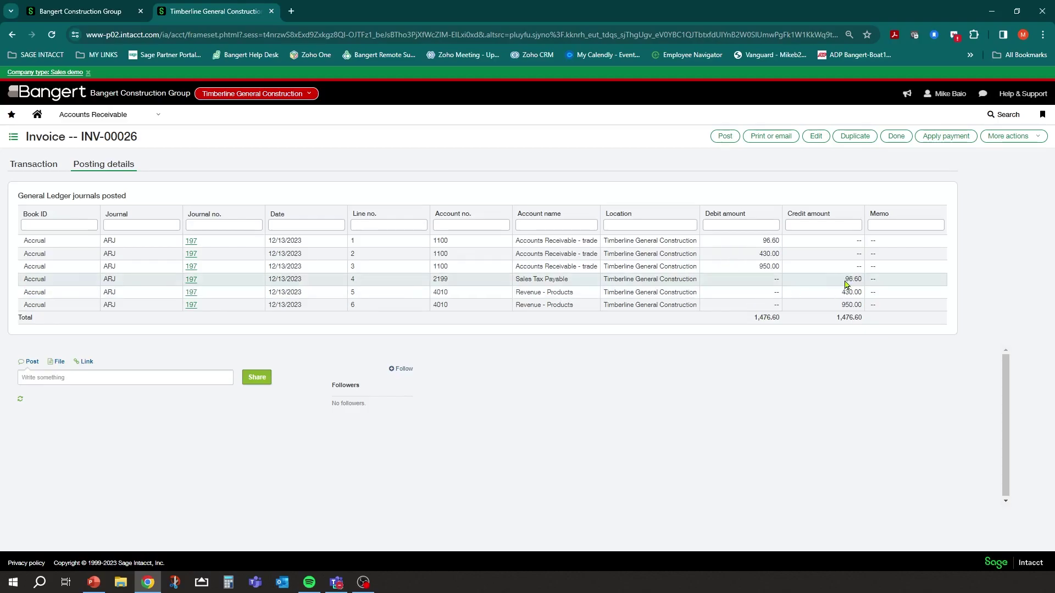
left_click_drag(834, 296, 862, 297)
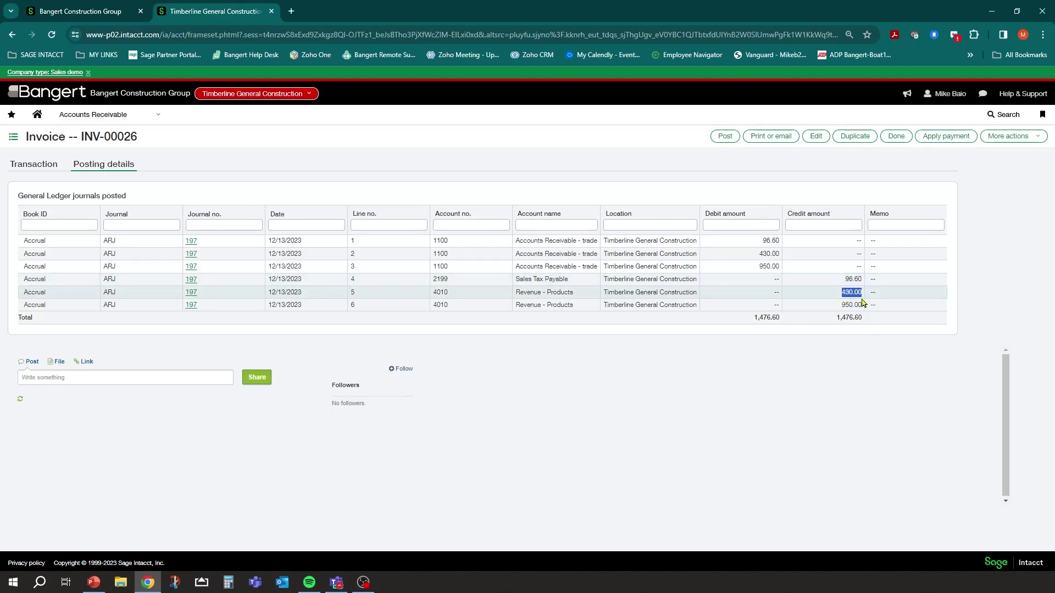
left_click(829, 309)
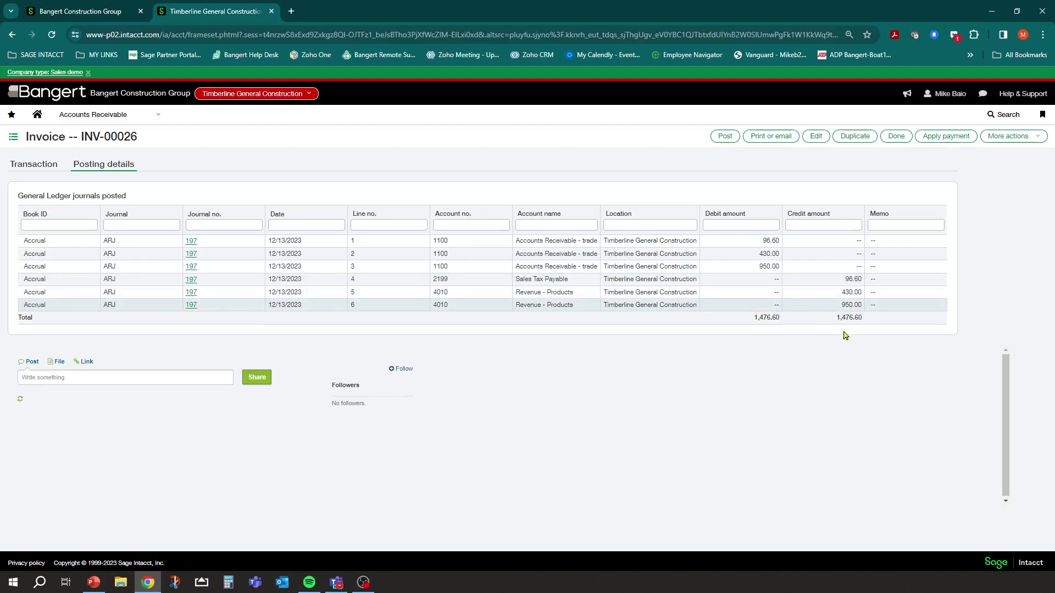
left_click(40, 164)
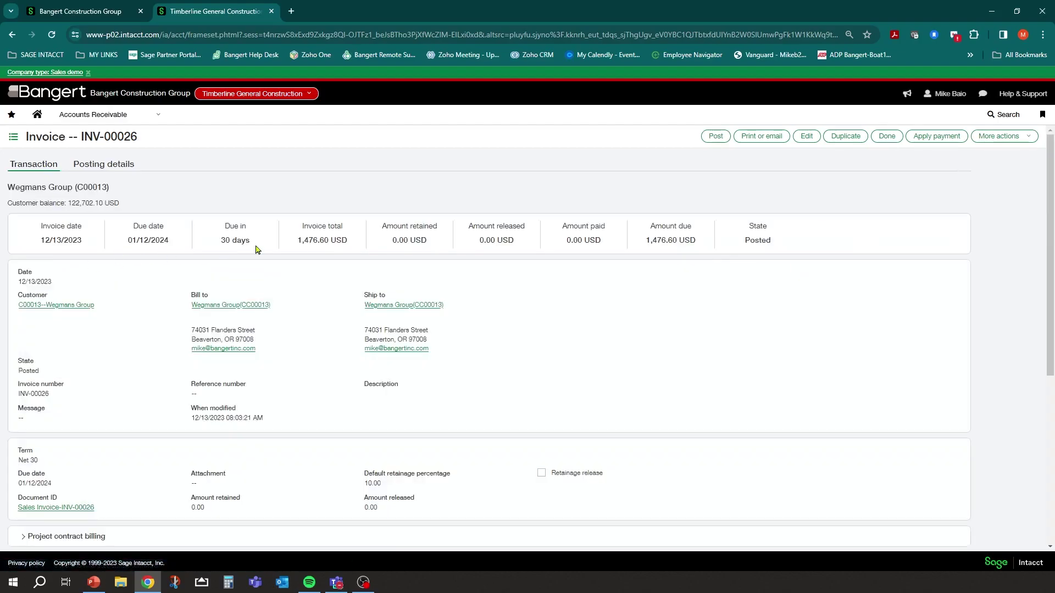
scroll(237, 339, "down", 3)
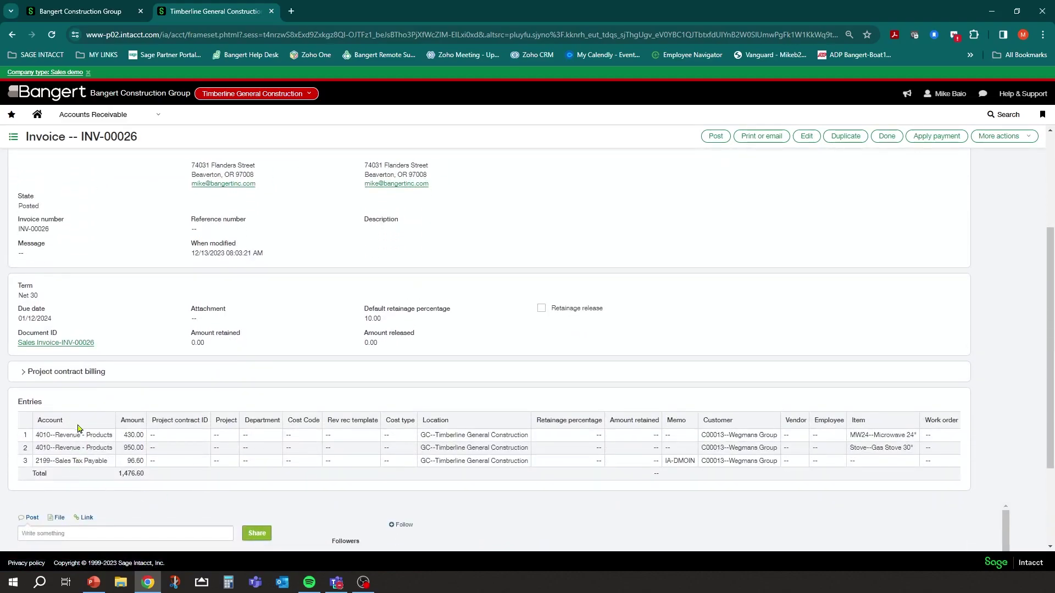
scroll(213, 341, "up", 3)
Return to the Order Entry Sales Invoices and view the entries of the Wegmans Group invoice dated 12/13/2023.
left_click(87, 118)
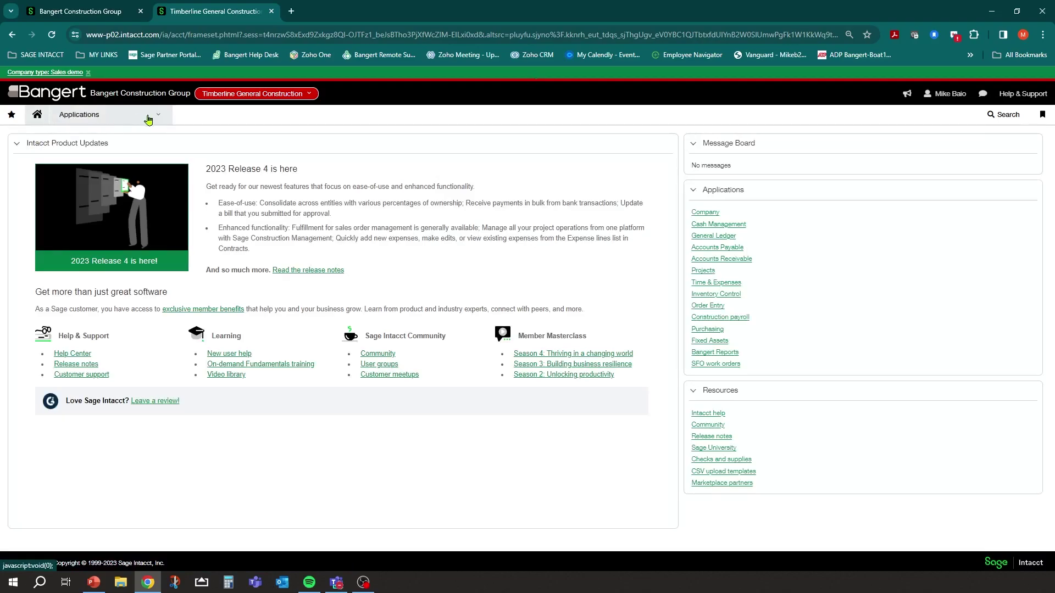
left_click(146, 114)
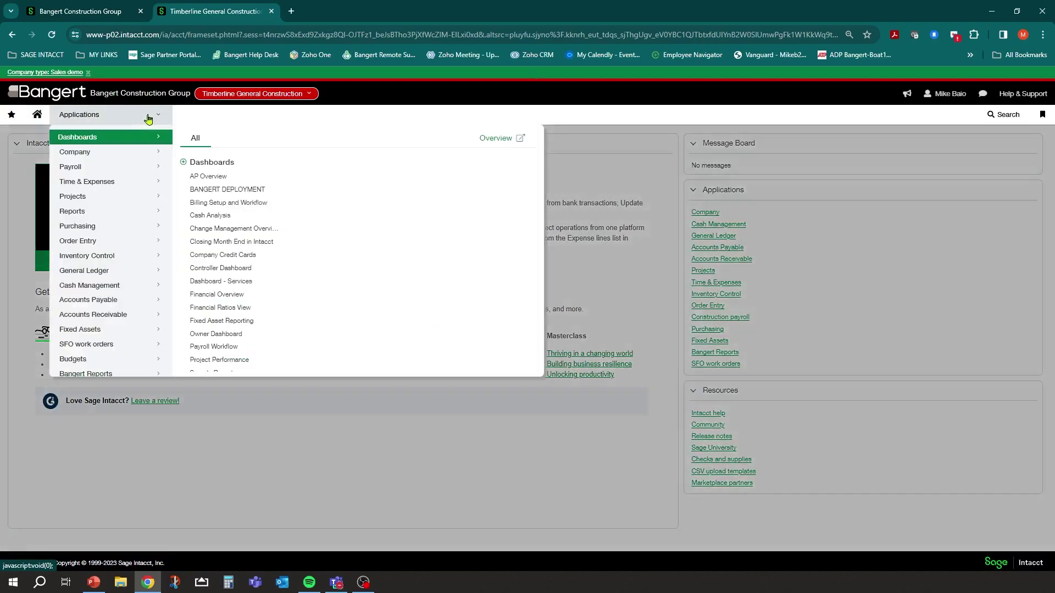
left_click(96, 241)
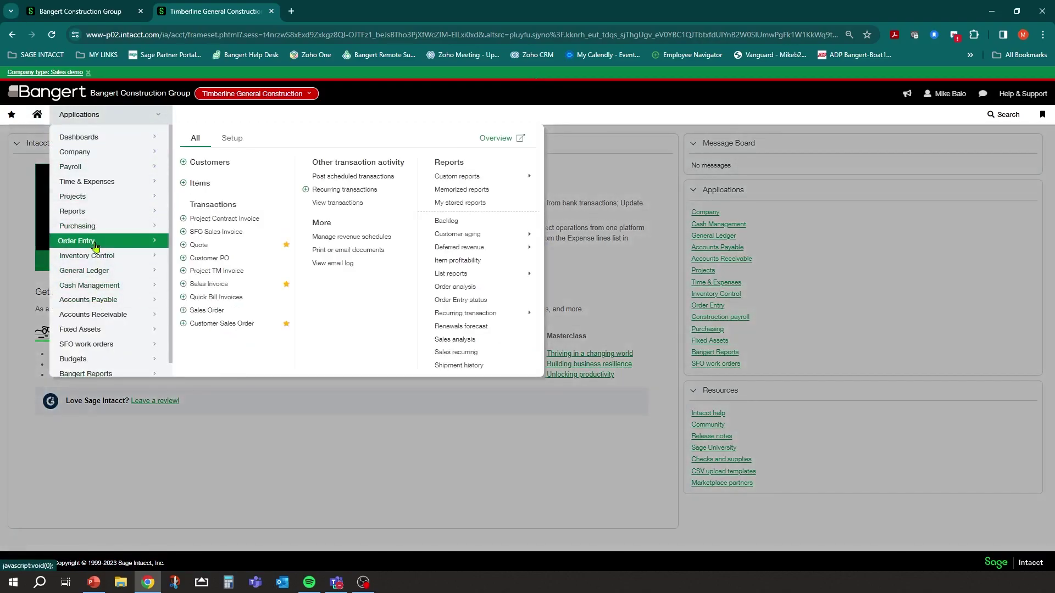
left_click(215, 284)
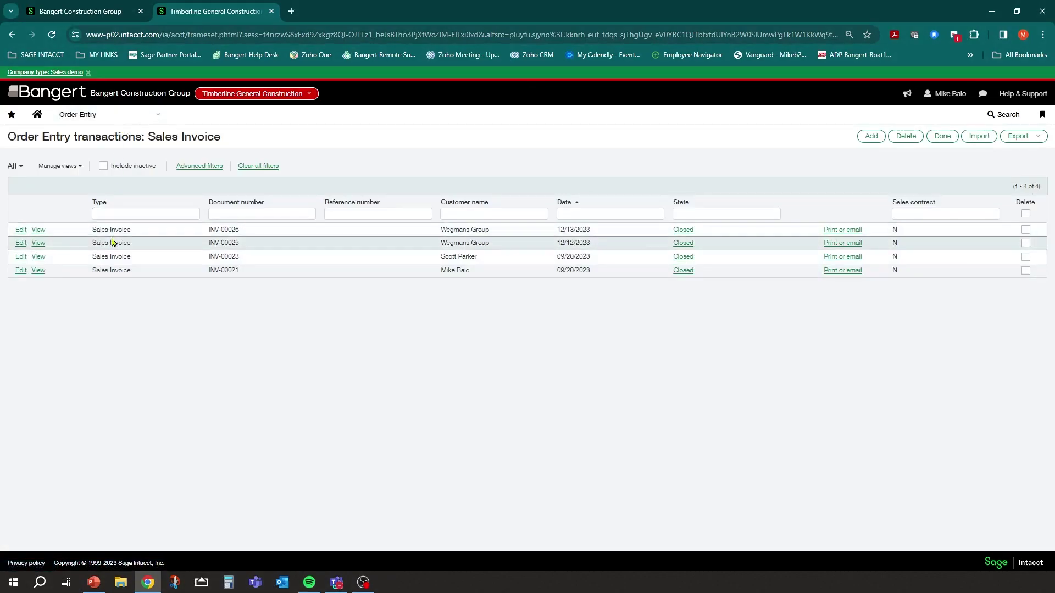
left_click(38, 229)
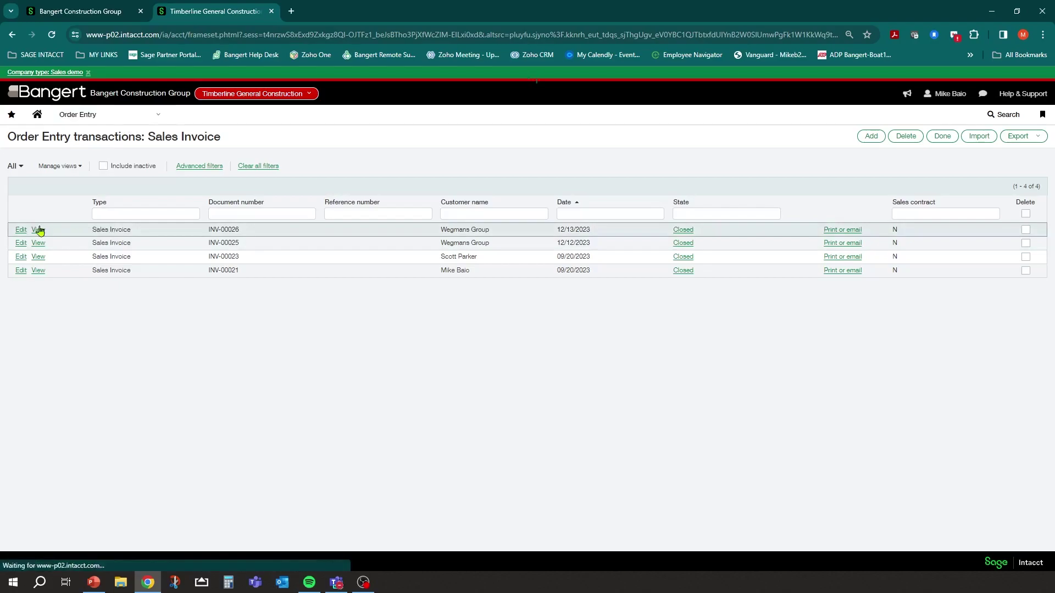
scroll(83, 357, "down", 4)
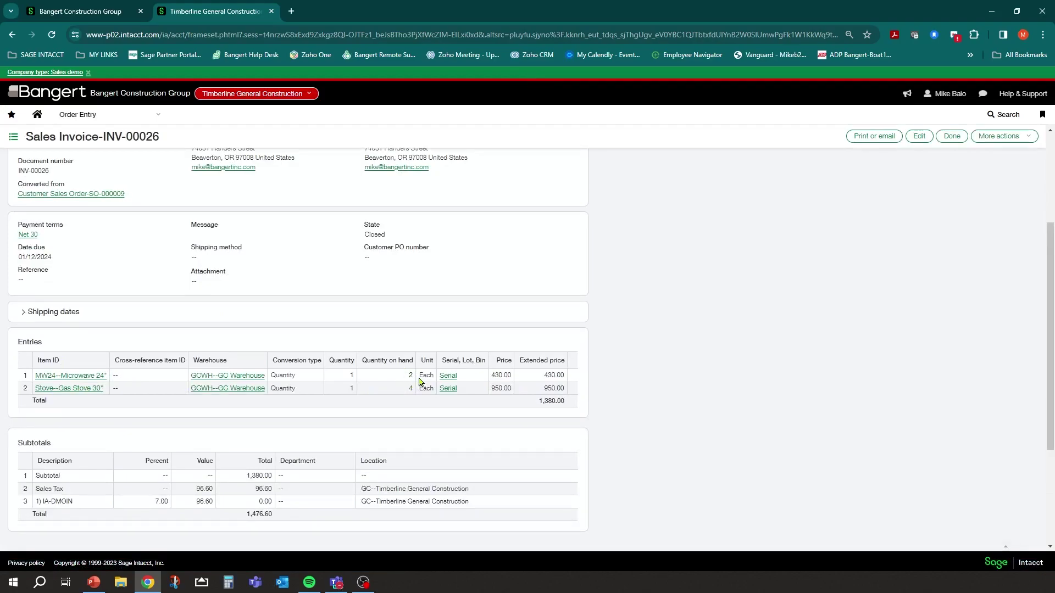
Open the Microwave 24" item record from the invoice, check its last sold date, on-hand and available quantities, and close it.
left_click(73, 376)
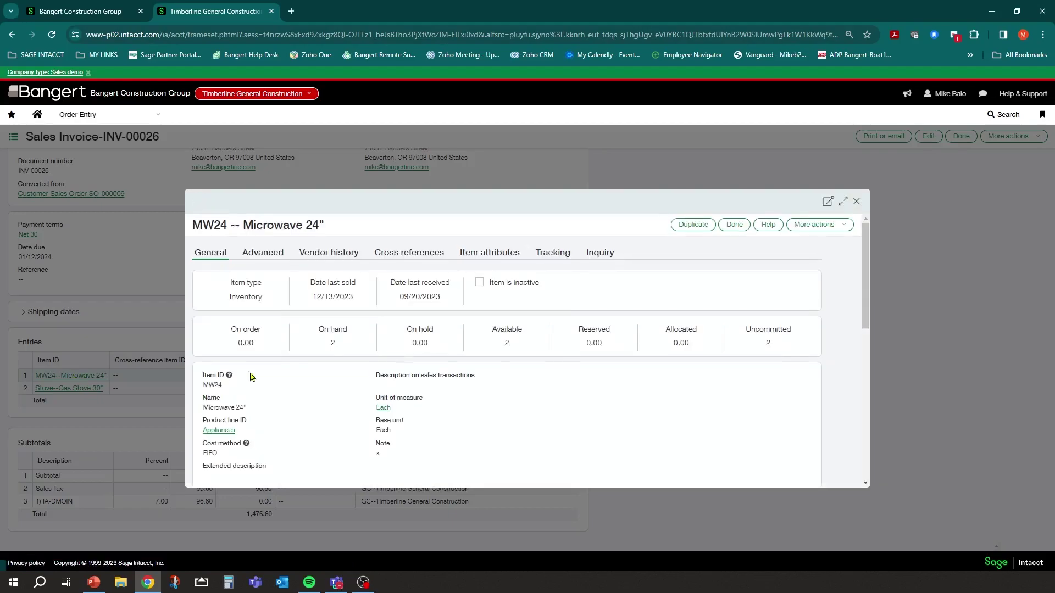
double_click(413, 344)
double_click(332, 343)
double_click(507, 343)
left_click(857, 202)
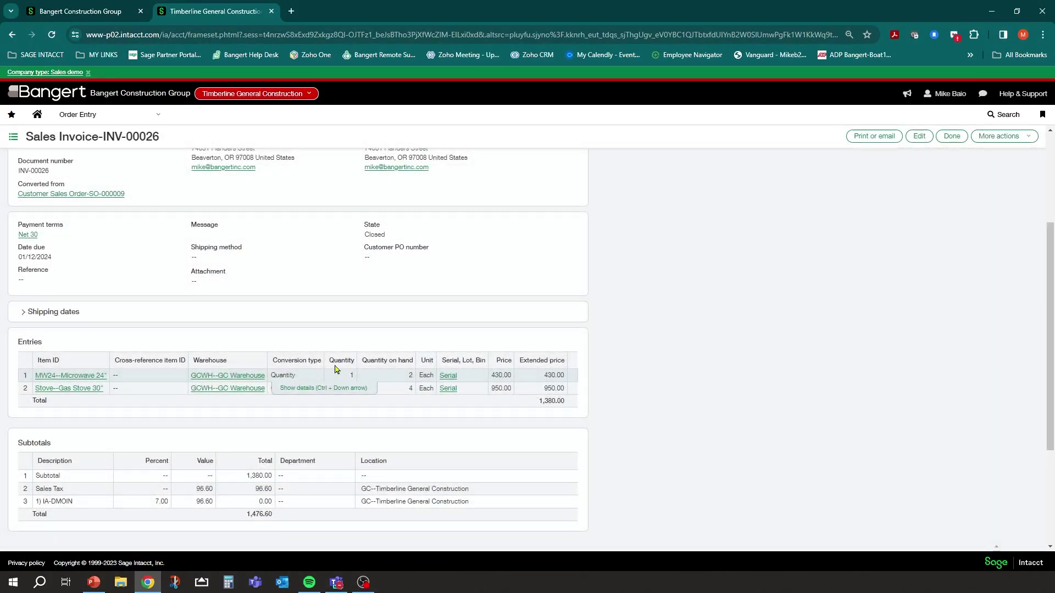
scroll(133, 378, "up", 3)
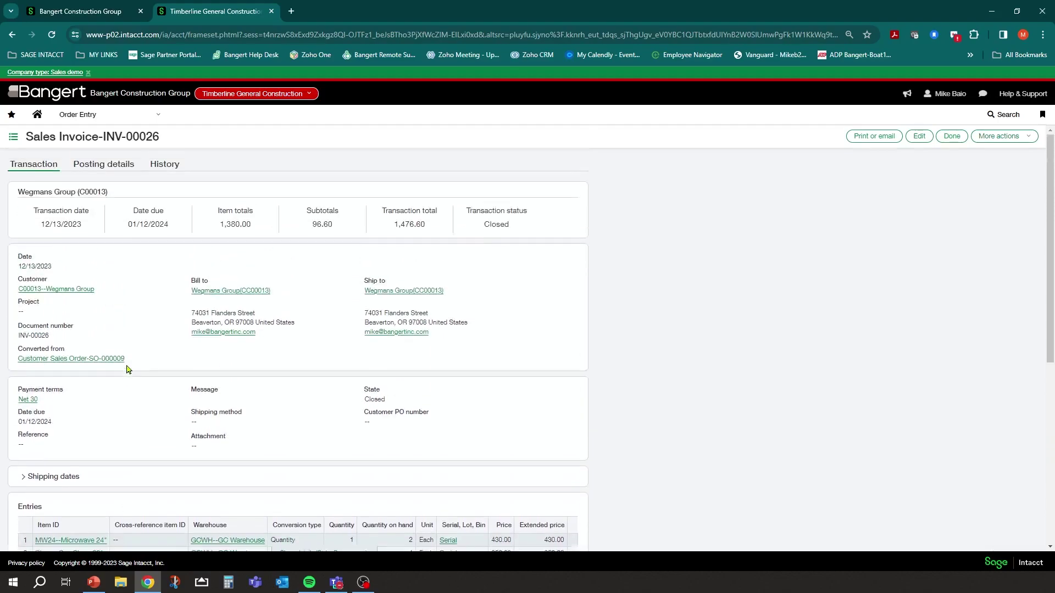
Examine the Sales Invoice's posting details for the Cost of Goods Sold and Inventory journal entries.
left_click(157, 116)
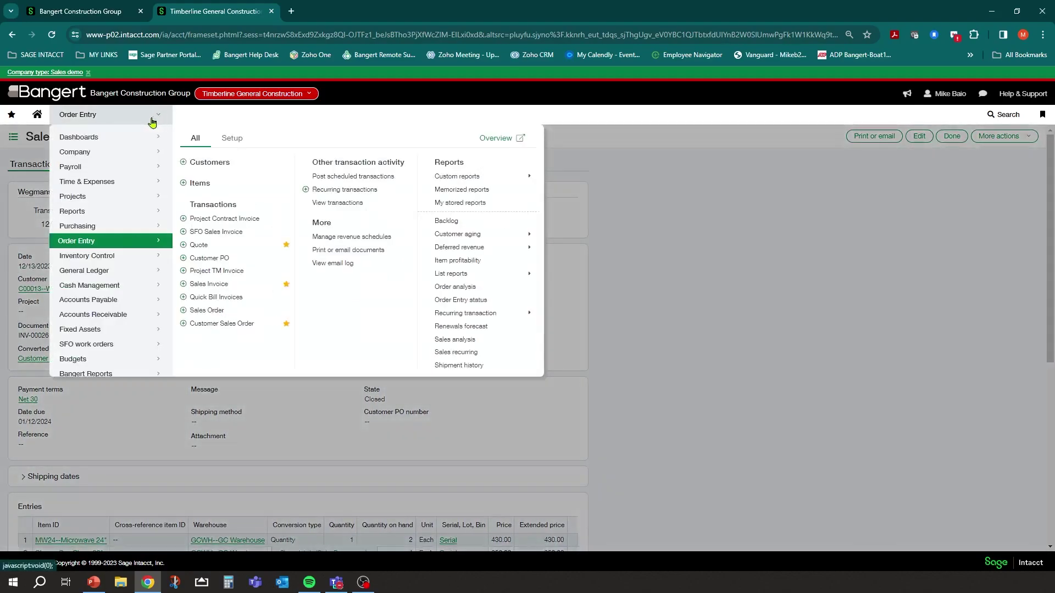
left_click(620, 353)
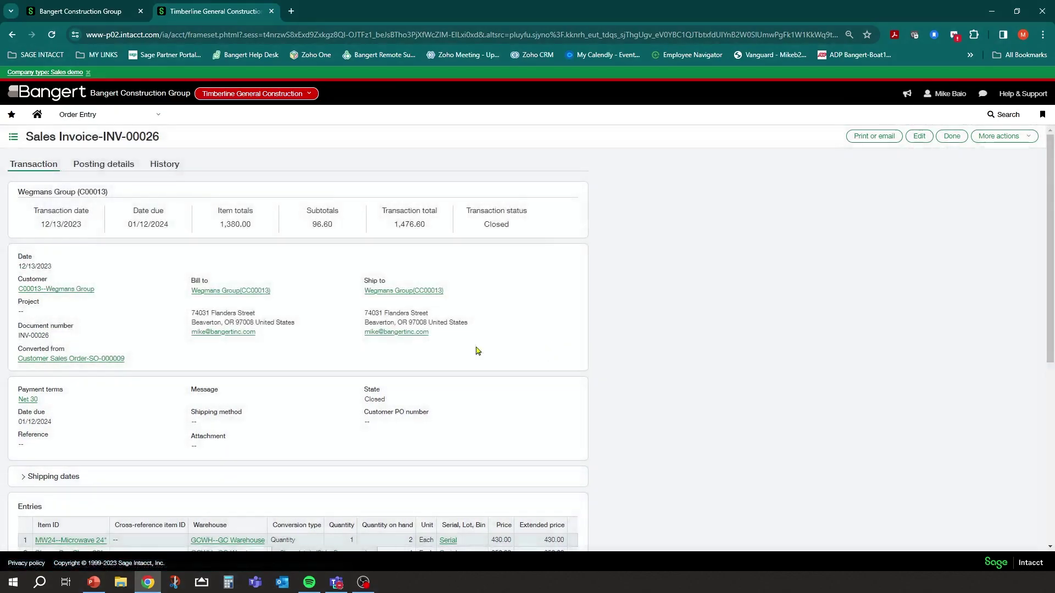
left_click(109, 167)
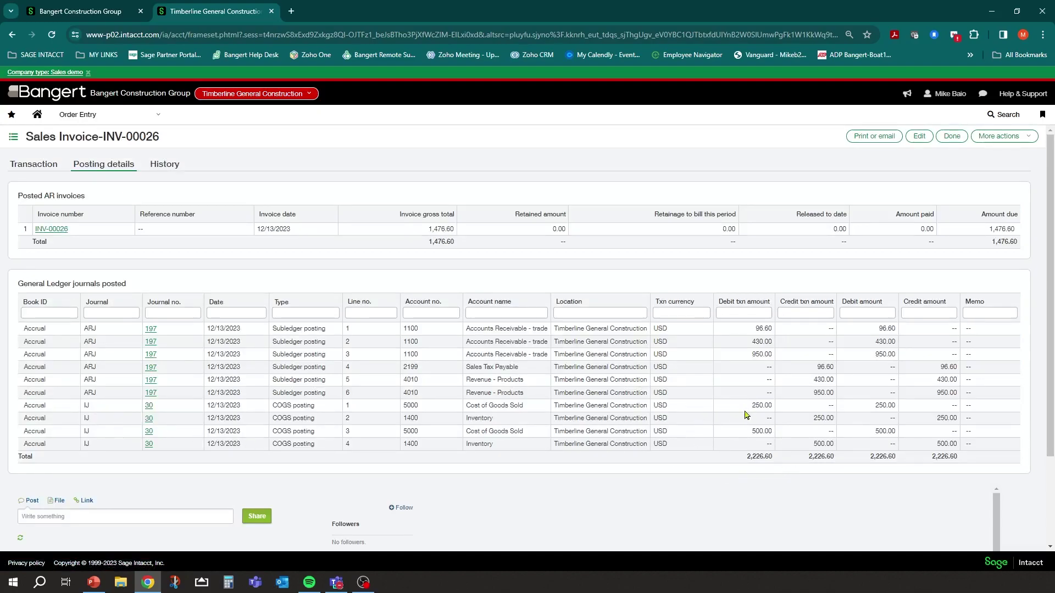
left_click_drag(870, 408, 898, 409)
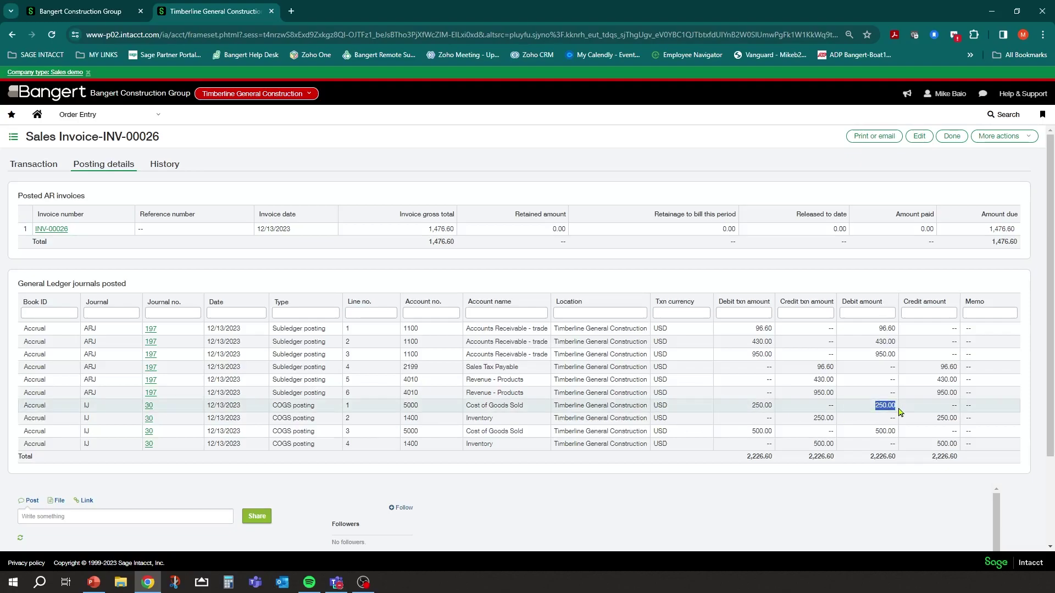
left_click_drag(873, 432, 949, 443)
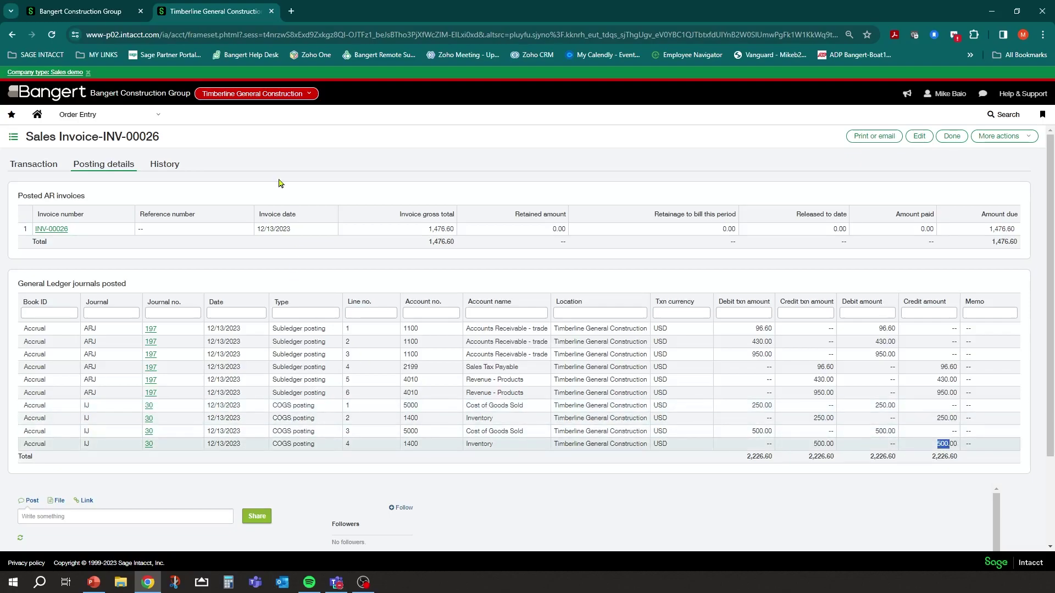
left_click(317, 137)
Switch to the PowerPoint presentation and place the text cursor in the Order Entry bullet of the Workflow Process slide.
left_click(94, 582)
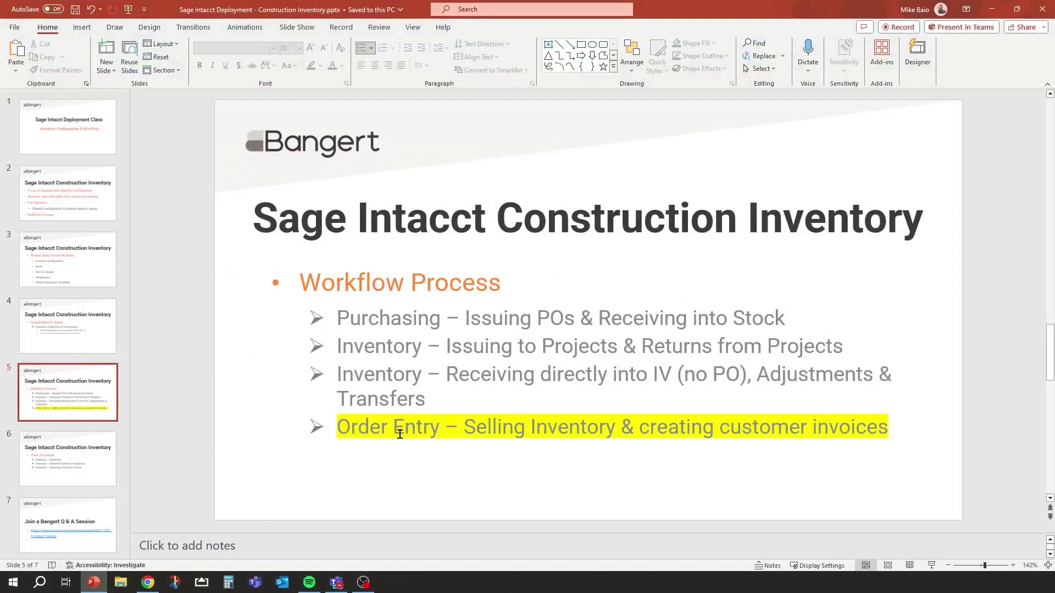
left_click(399, 431)
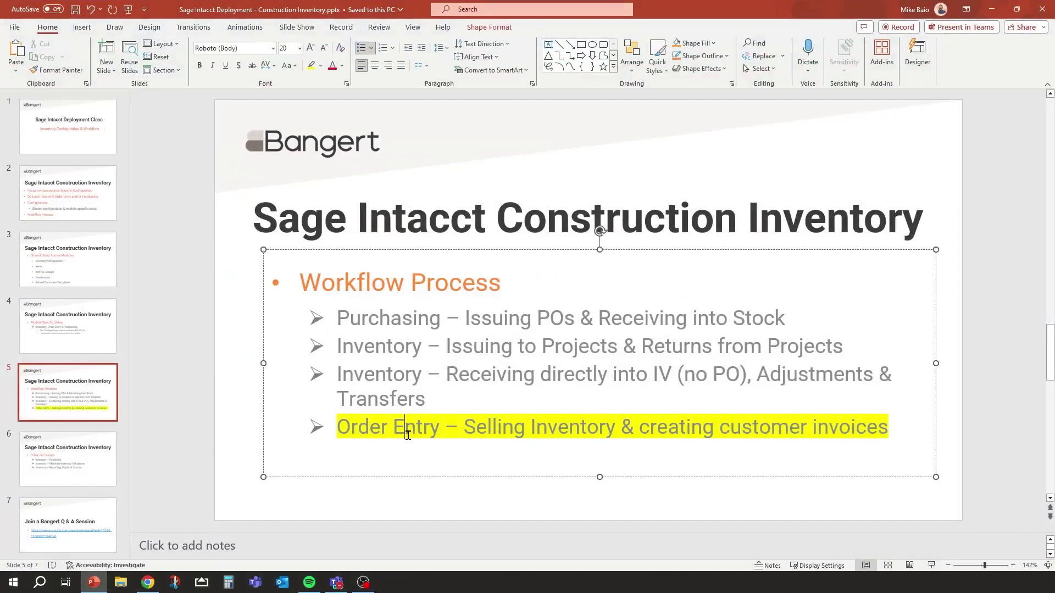